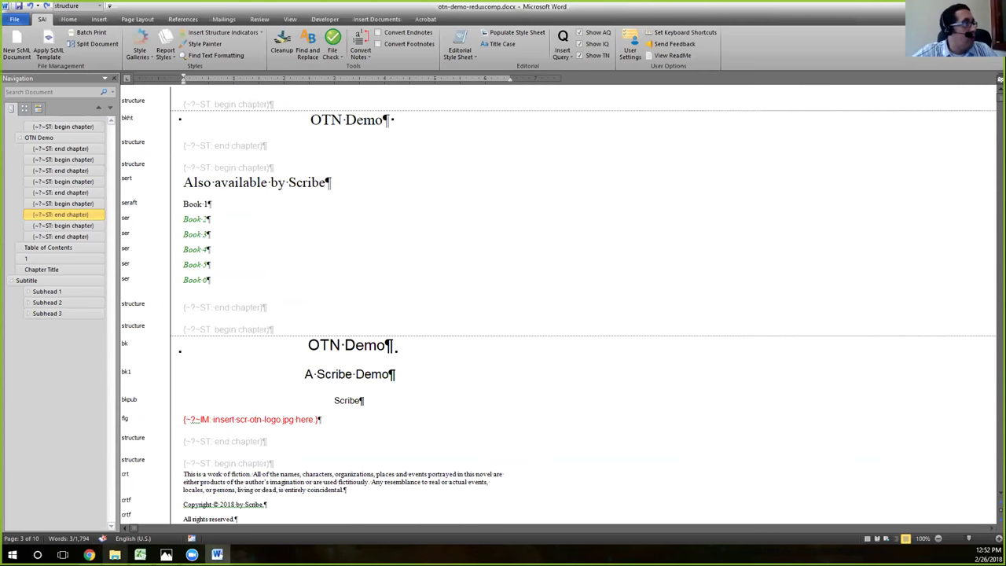
- Tick the Front Matter item confirming chapter structure indicators precede the table of contents
{"action": "mouse_move", "coordinate": [89, 554]}
{"action": "left_click", "coordinate": [150, 516]}
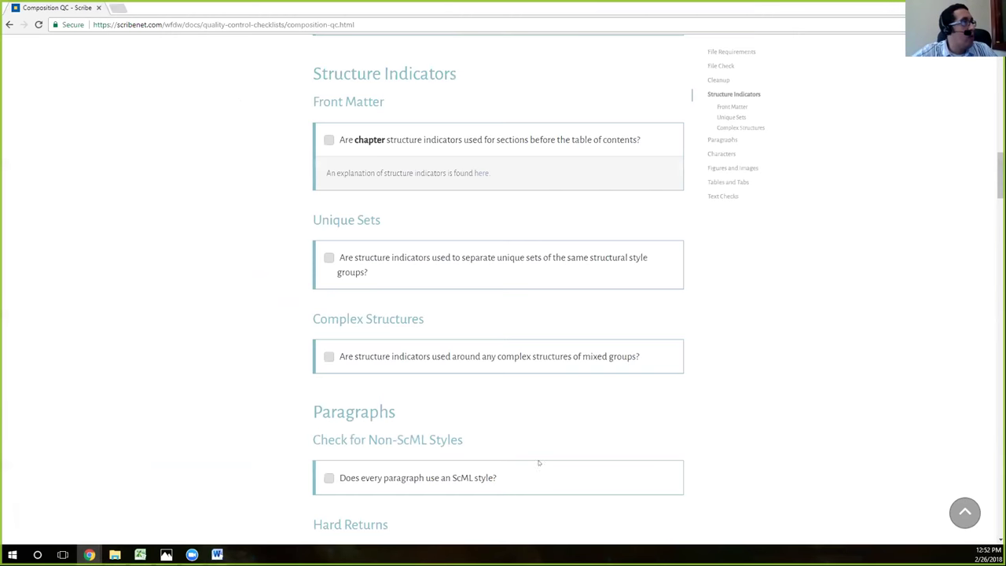
{"action": "left_click", "coordinate": [327, 139]}
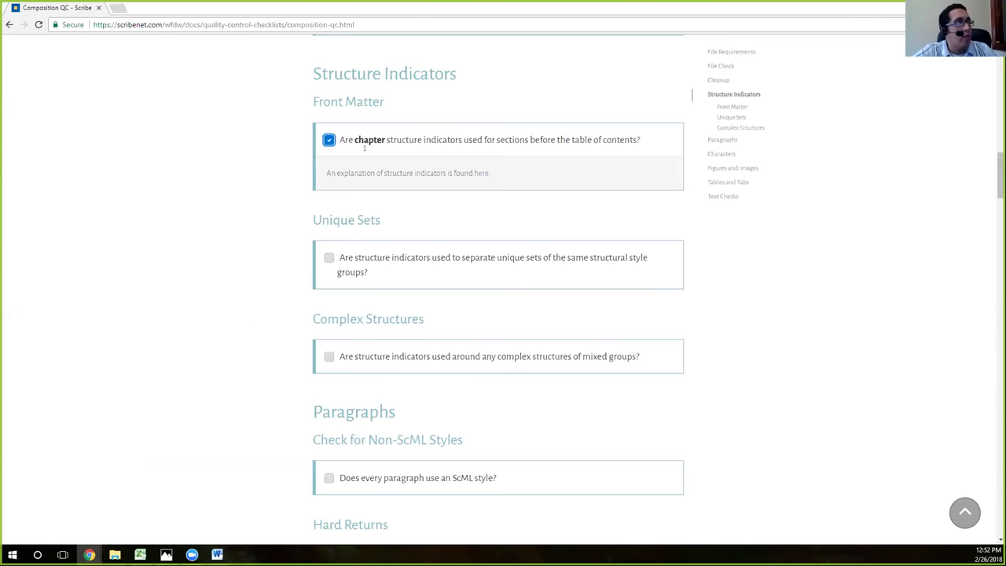
{"action": "scroll", "coordinate": [363, 155], "scroll_direction": "down", "scroll_amount": 1}
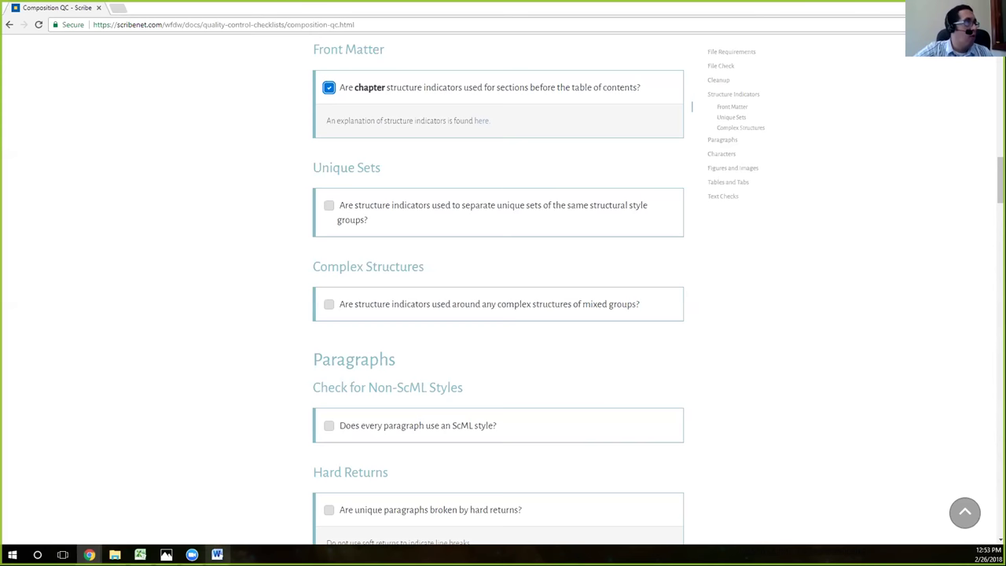
- Apply the sbaft style to the Sidebar 1.1 body paragraph
{"action": "left_click", "coordinate": [217, 554]}
{"action": "scroll", "coordinate": [276, 516], "scroll_direction": "down", "scroll_amount": 20}
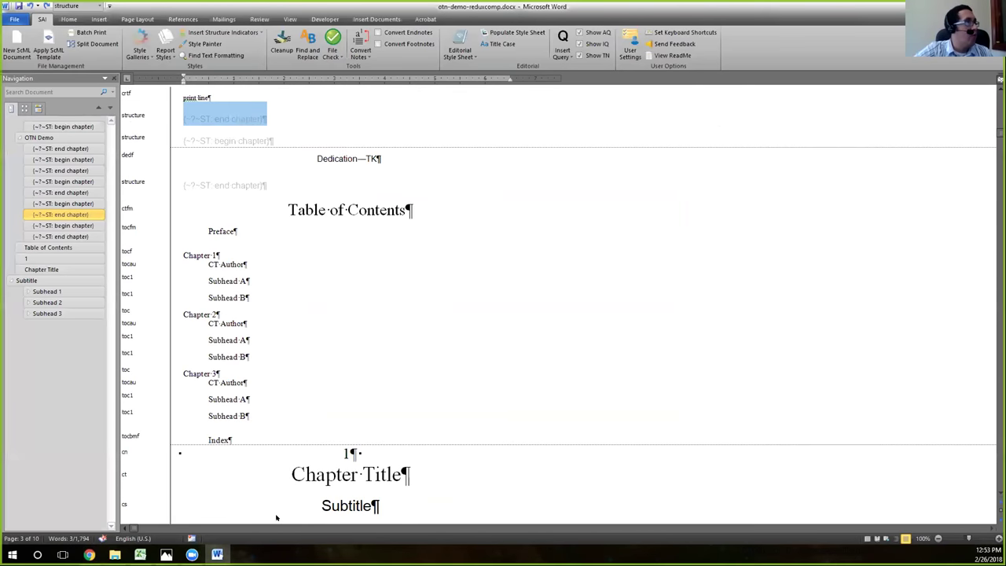
{"action": "scroll", "coordinate": [276, 516], "scroll_direction": "down", "scroll_amount": 20}
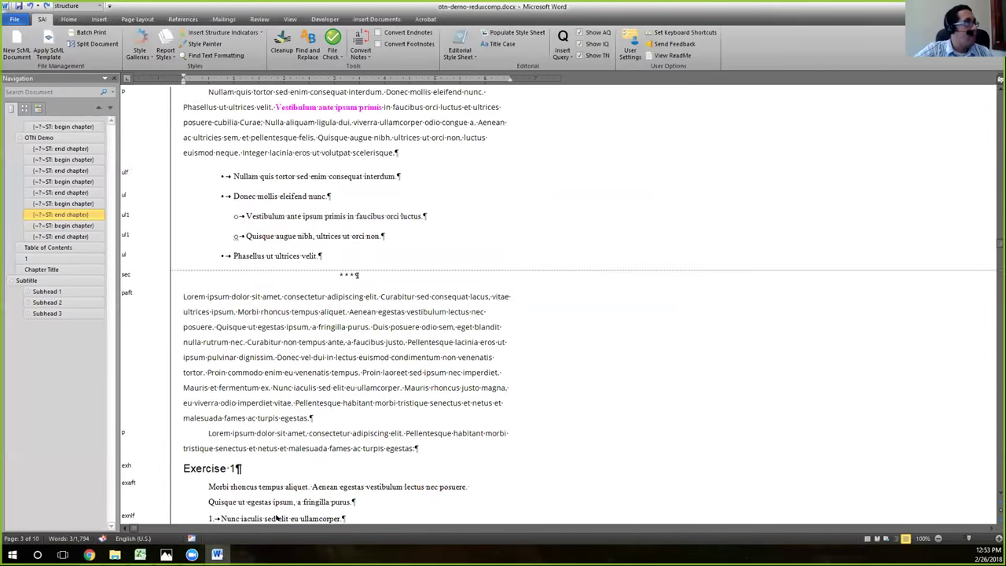
{"action": "scroll", "coordinate": [276, 516], "scroll_direction": "down", "scroll_amount": 15}
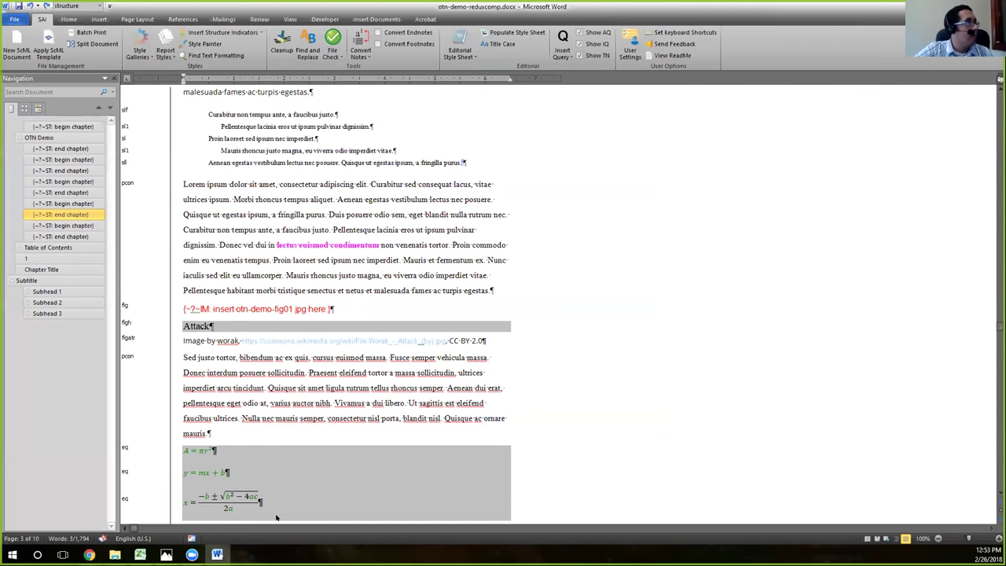
{"action": "scroll", "coordinate": [276, 516], "scroll_direction": "down", "scroll_amount": 8}
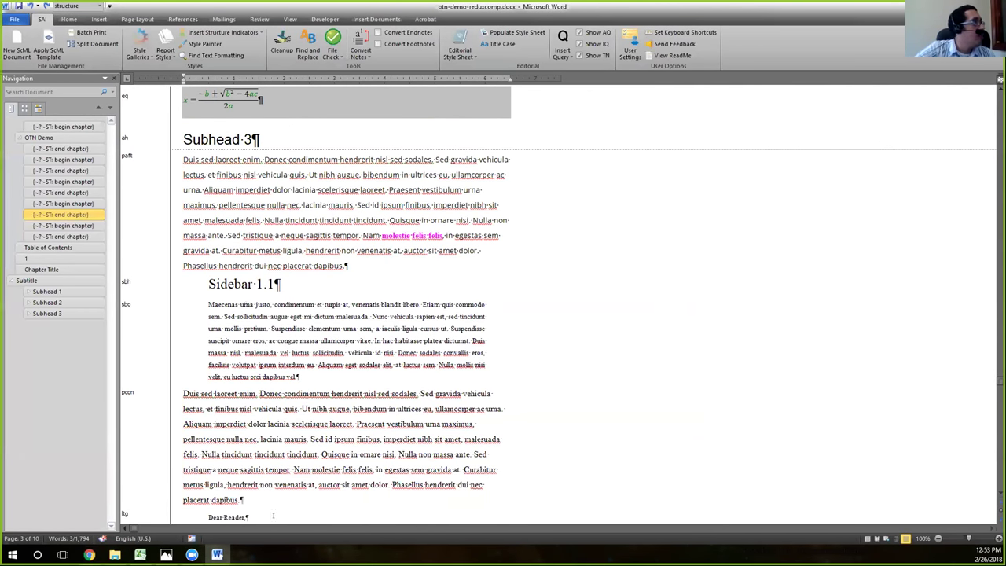
{"action": "left_click", "coordinate": [344, 346]}
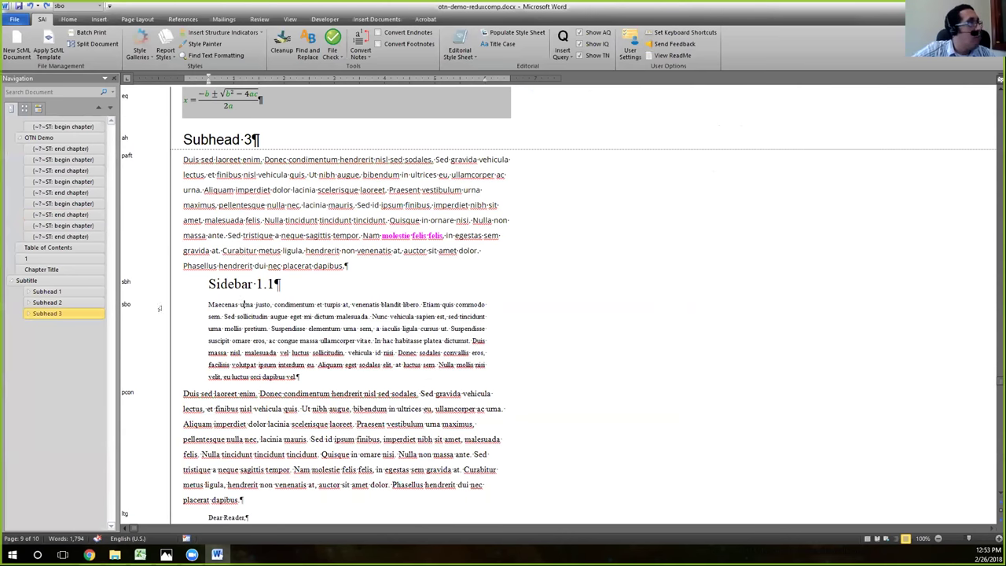
{"action": "double_click", "coordinate": [125, 304]}
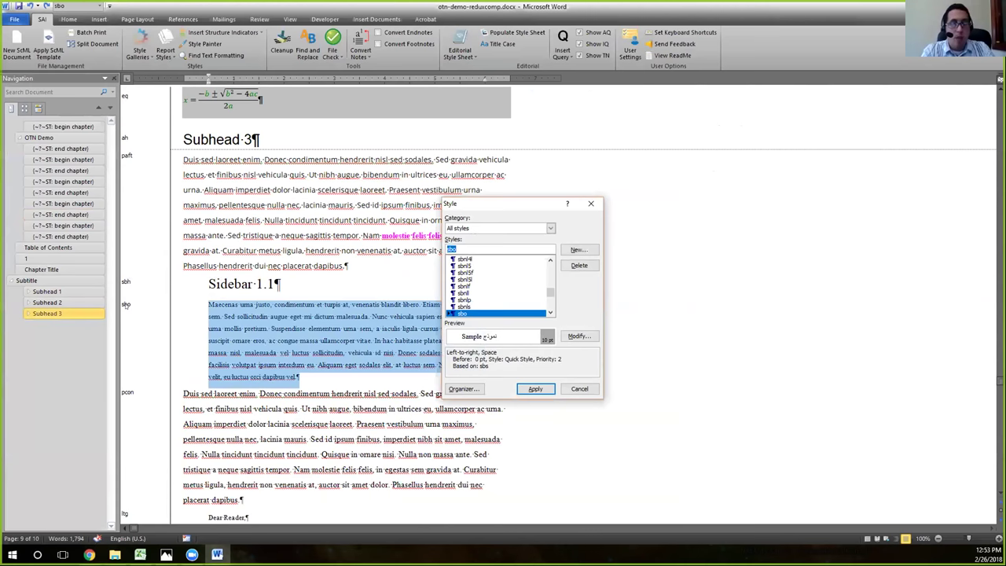
{"action": "type", "text": "sbaft"}
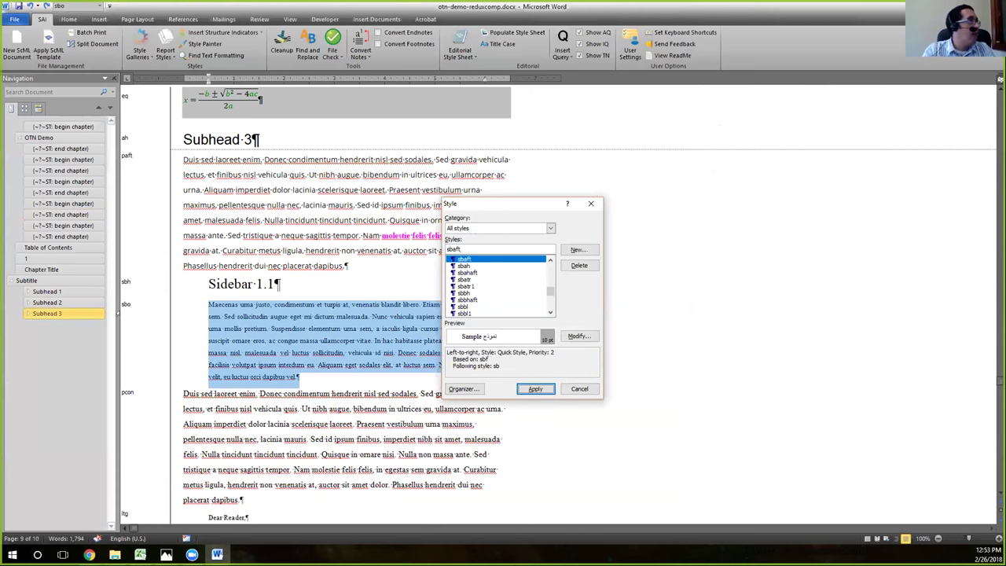
{"action": "key", "text": "Return"}
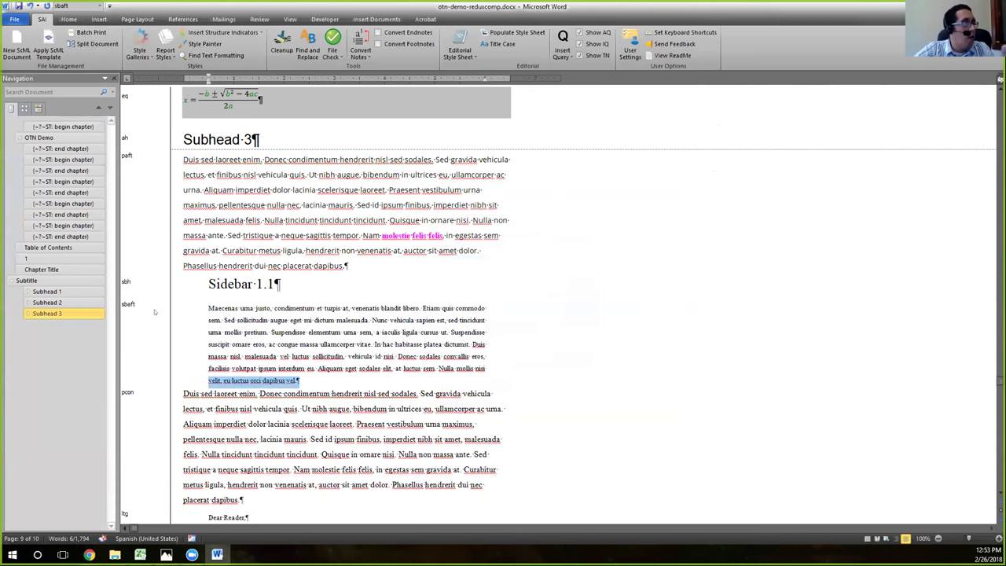
- Duplicate the sidebar paragraph into a new paragraph directly below it
{"action": "key", "text": "Right"}
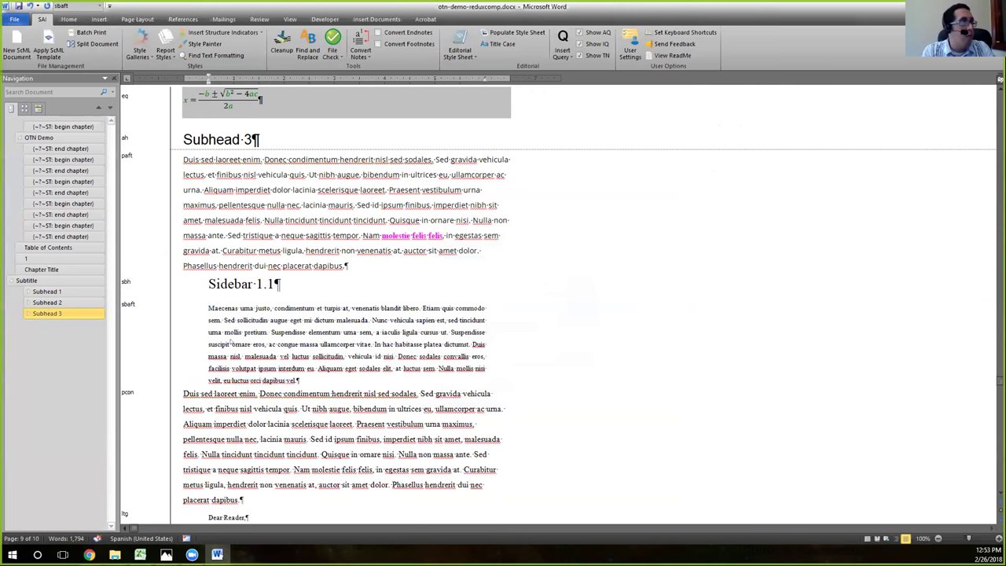
{"action": "key", "text": "Return"}
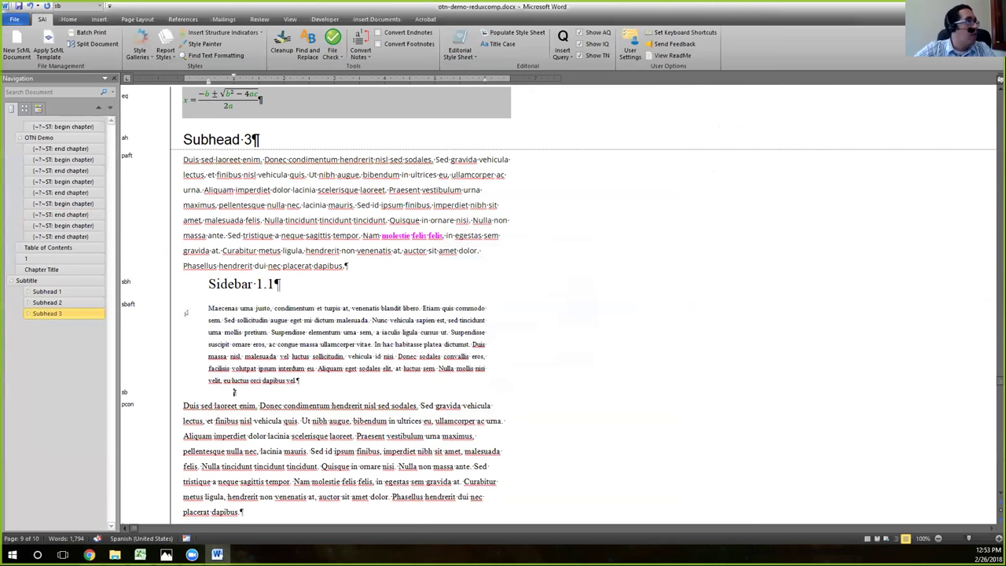
{"action": "left_click_drag", "start_coordinate": [205, 307], "coordinate": [298, 383]}
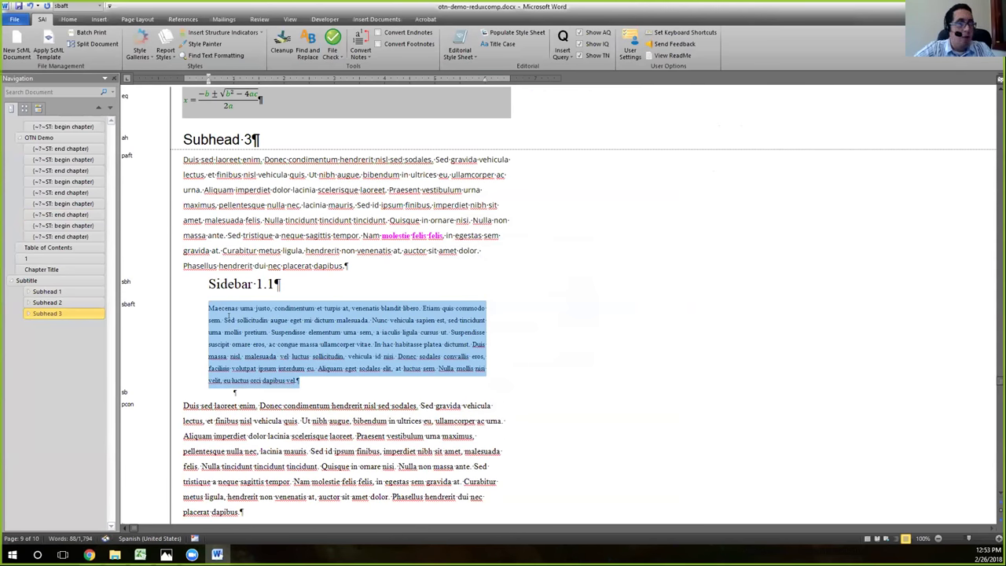
{"action": "key", "text": "ctrl+c"}
{"action": "left_click", "coordinate": [234, 391]}
{"action": "key", "text": "ctrl+v"}
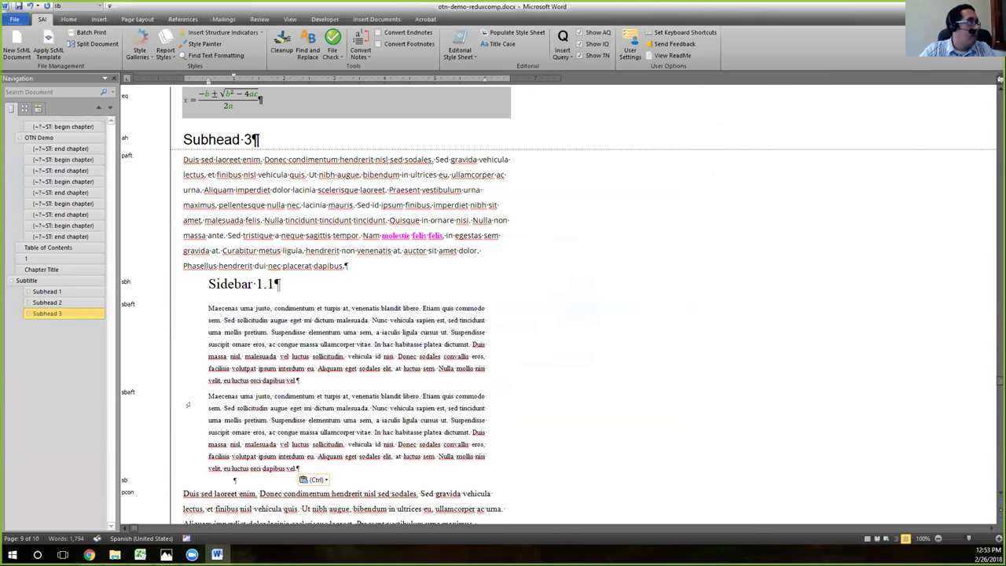
{"action": "key", "text": "Delete"}
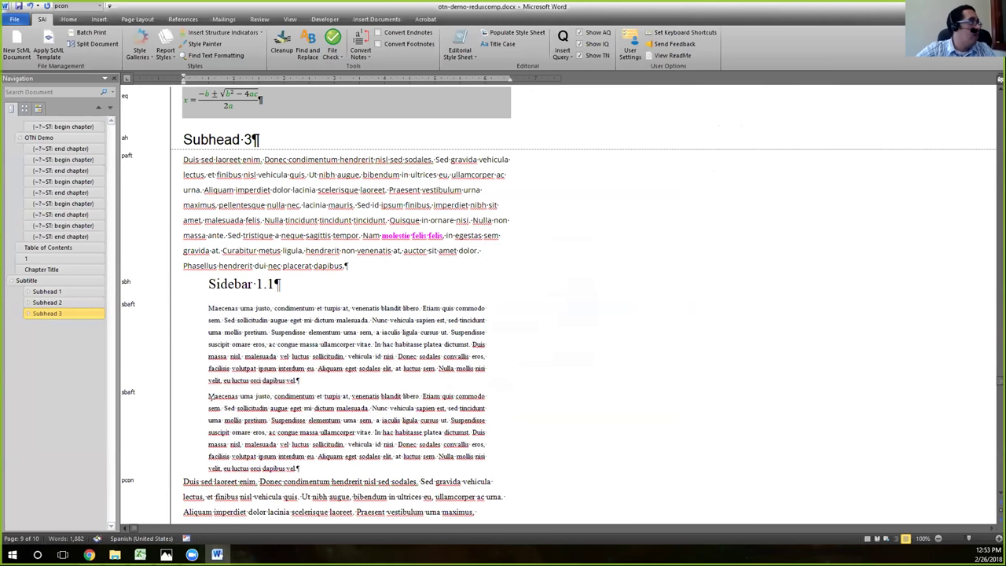
- Give the pasted copy of the sidebar paragraph the sb style
{"action": "double_click", "coordinate": [119, 393]}
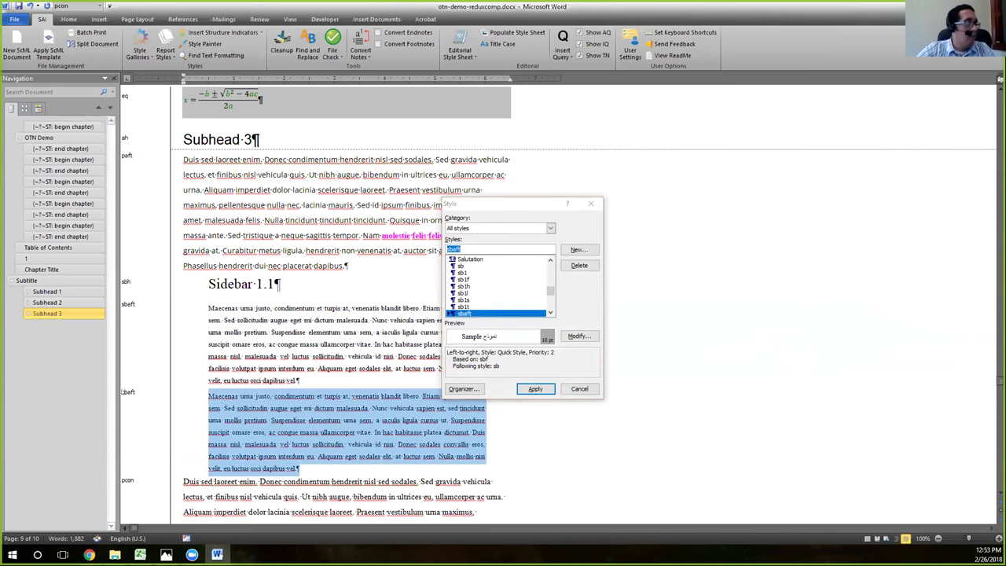
{"action": "key", "text": "alt+o"}
{"action": "type", "text": "ssb"}
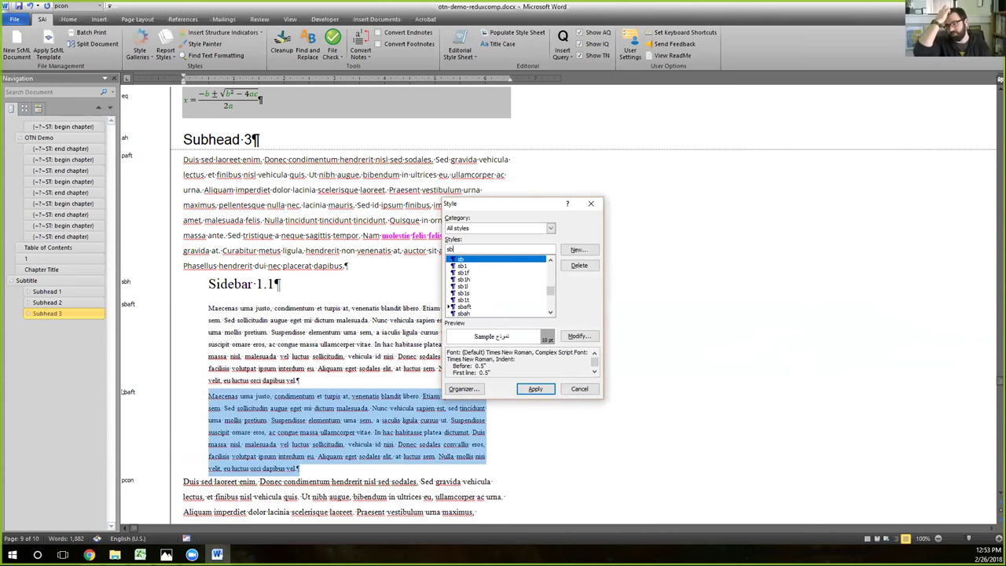
{"action": "key", "text": "Return"}
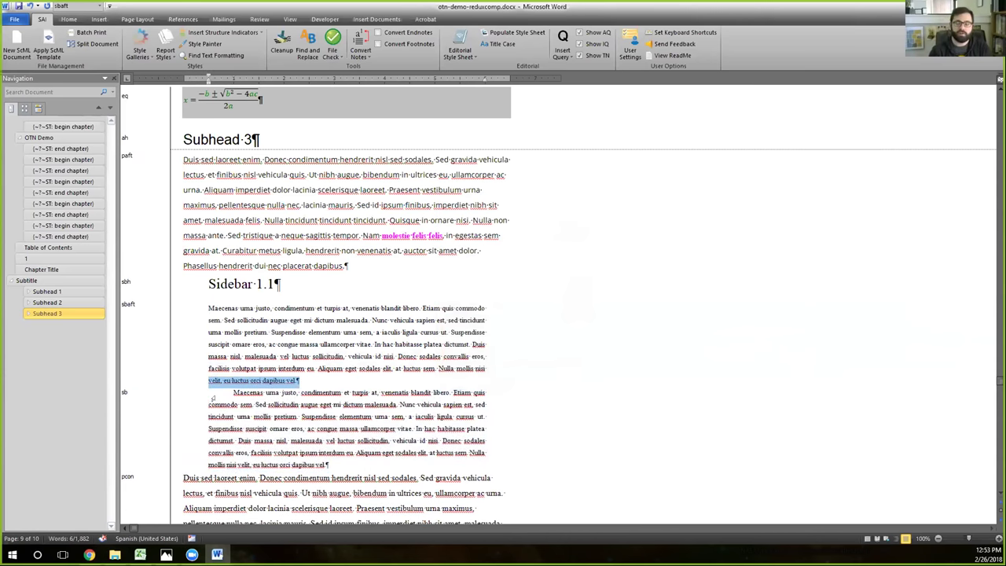
{"action": "scroll", "coordinate": [345, 306], "scroll_direction": "up", "scroll_amount": 8}
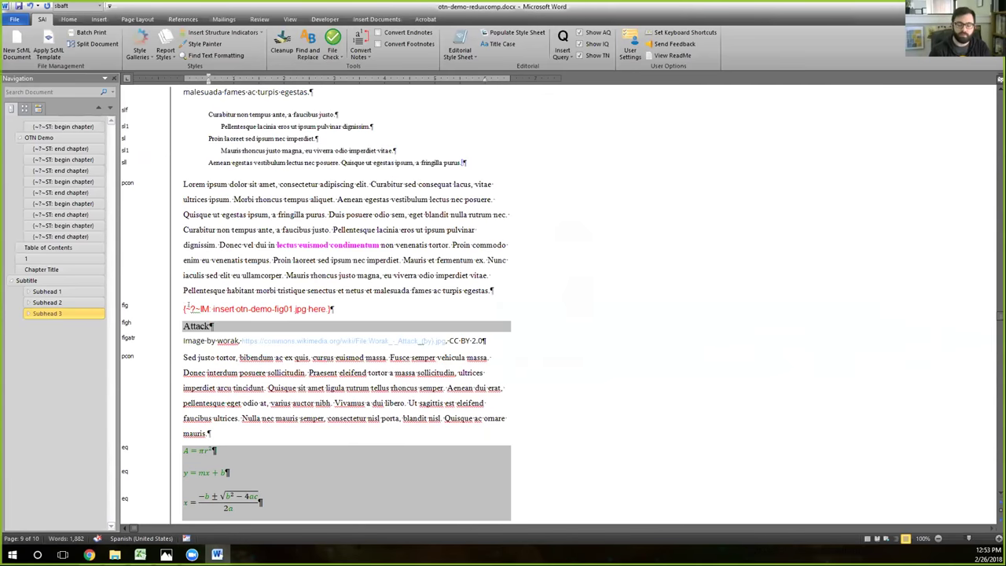
- Paste the otn-demo-fig01 placeholder and Attack heading before the second sidebar paragraph, removing the empty line
{"action": "left_click_drag", "start_coordinate": [179, 308], "coordinate": [179, 325]}
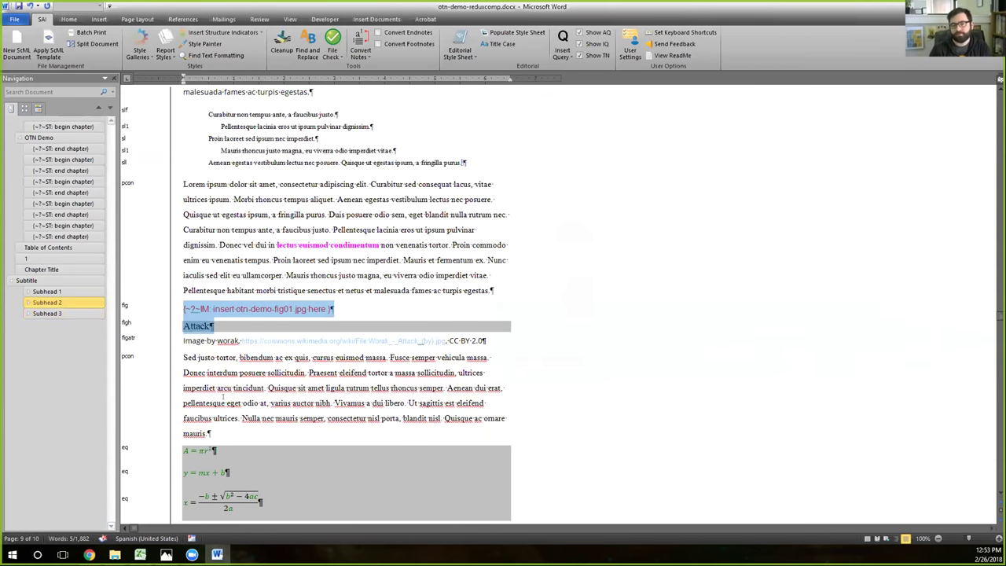
{"action": "scroll", "coordinate": [345, 314], "scroll_direction": "down", "scroll_amount": 3}
{"action": "scroll", "coordinate": [346, 314], "scroll_direction": "down", "scroll_amount": 6}
{"action": "left_click", "coordinate": [178, 358]}
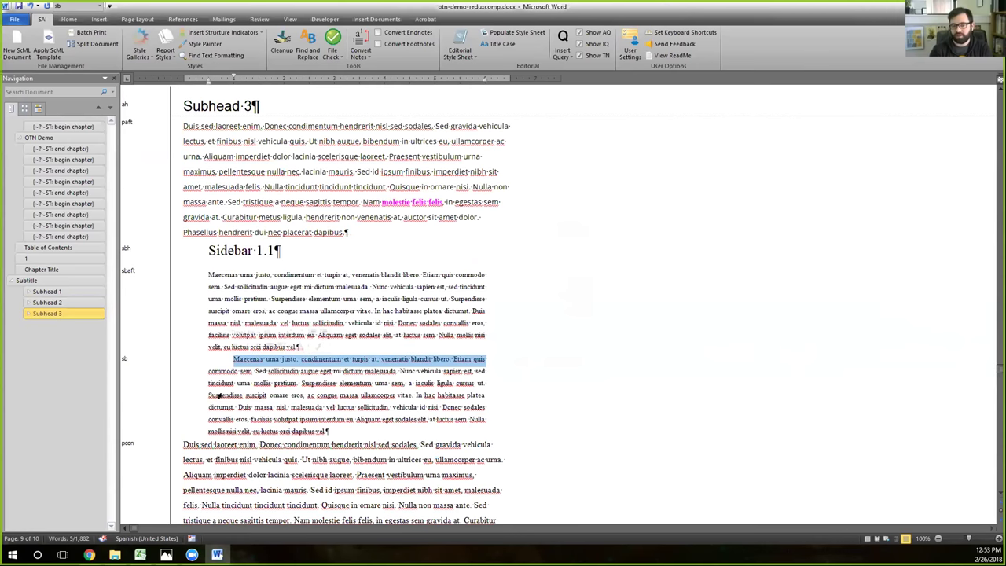
{"action": "key", "text": "Left"}
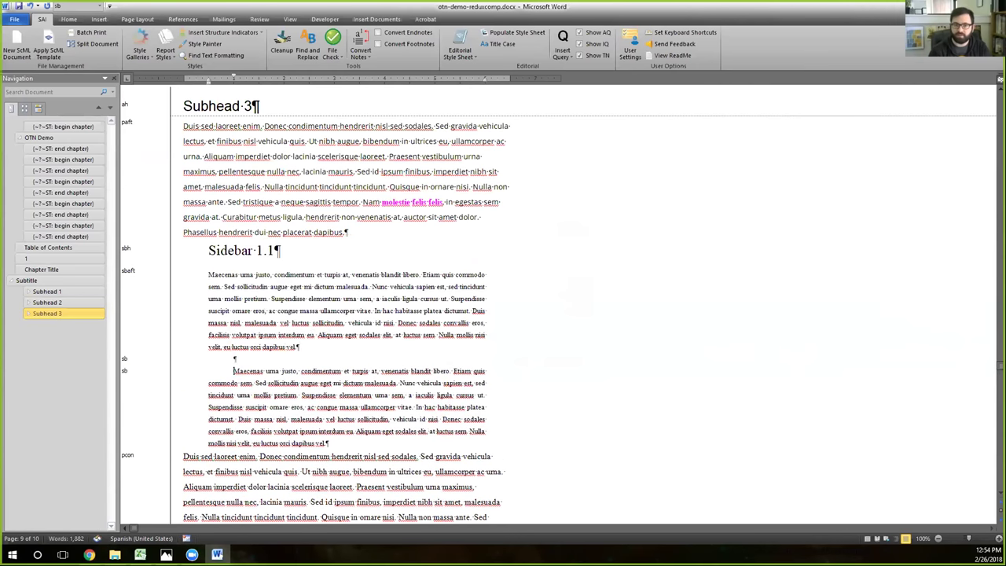
{"action": "key", "text": "ctrl+v"}
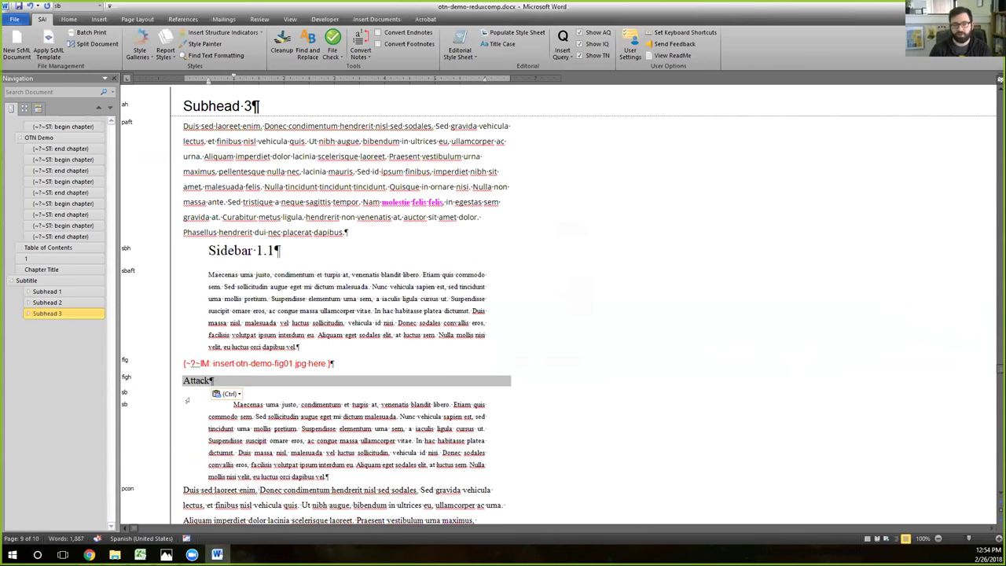
{"action": "key", "text": "Up"}
{"action": "key", "text": "Up"}
{"action": "key", "text": "Up"}
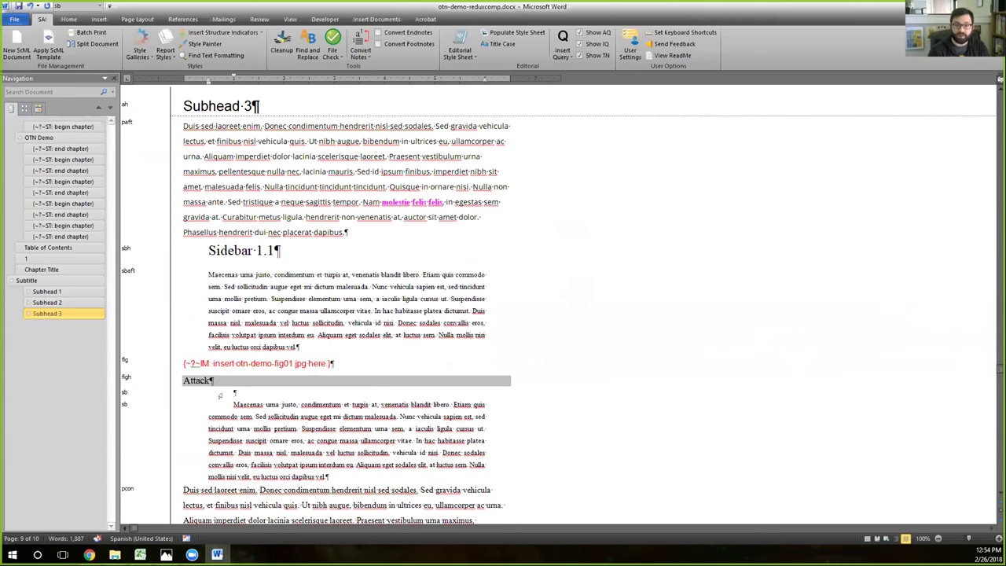
{"action": "key", "text": "BackSpace"}
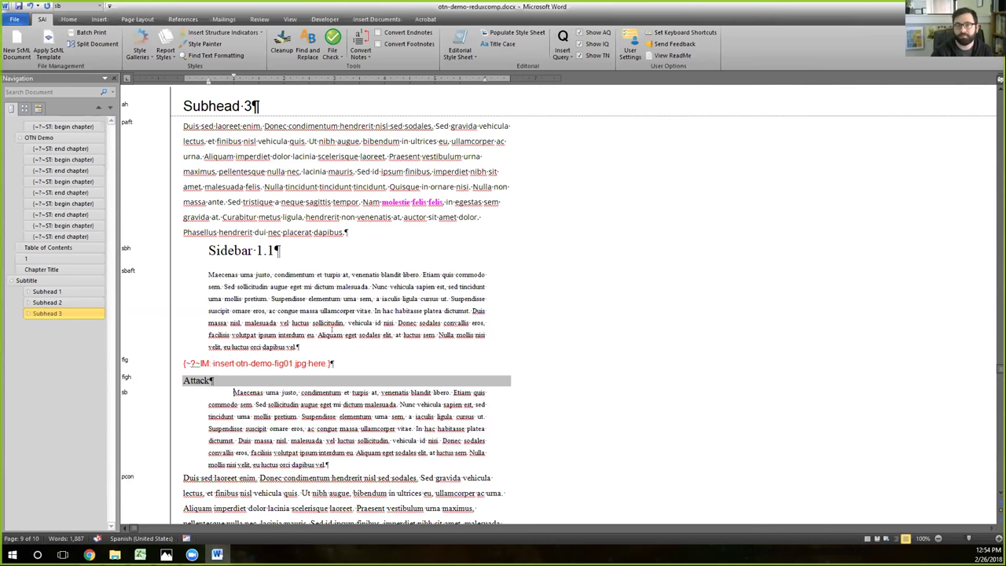
{"action": "left_click", "coordinate": [208, 250]}
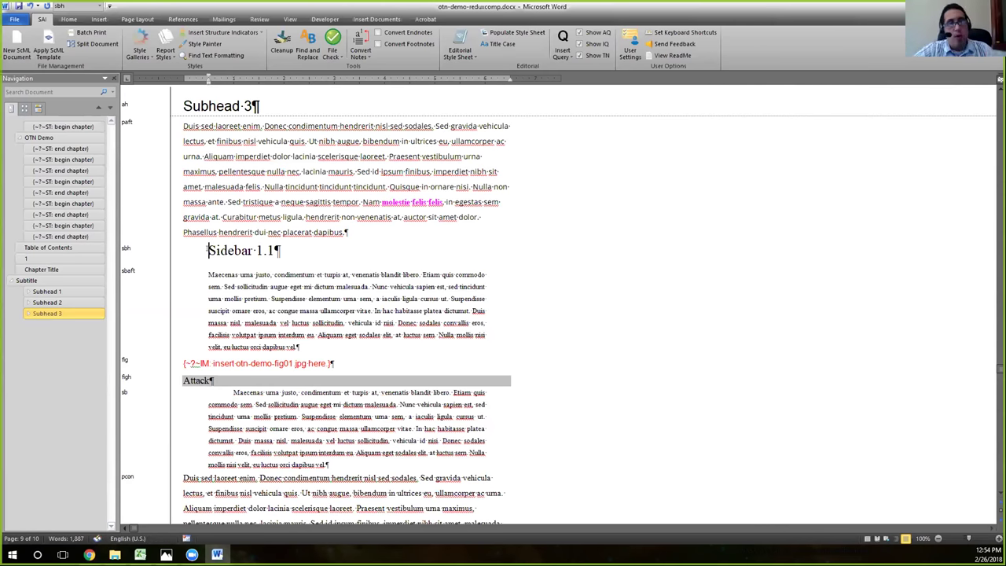
{"action": "left_click_drag", "start_coordinate": [207, 249], "coordinate": [306, 364]}
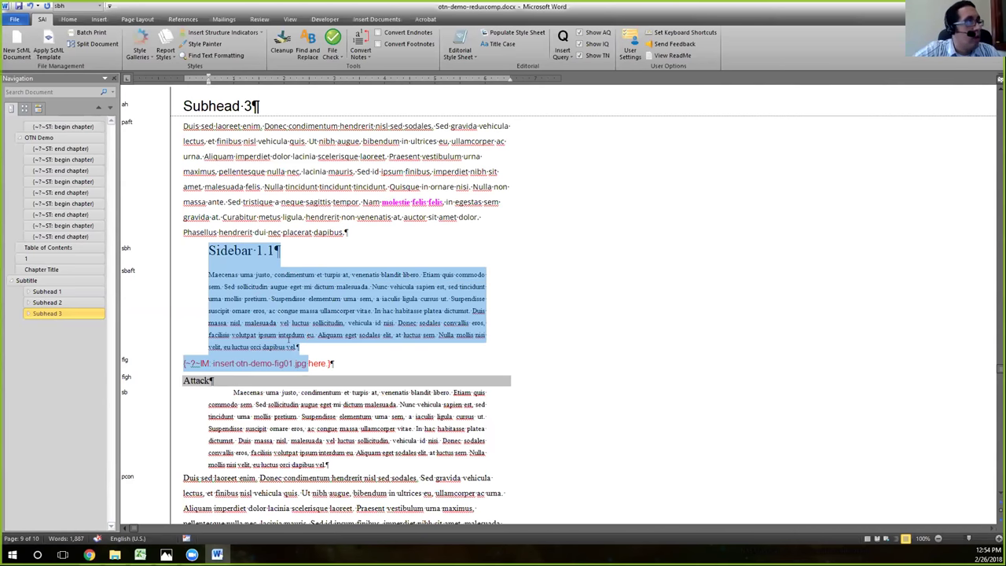
{"action": "key", "text": "shift+Down"}
{"action": "key", "text": "shift+Down"}
{"action": "key", "text": "shift+Down"}
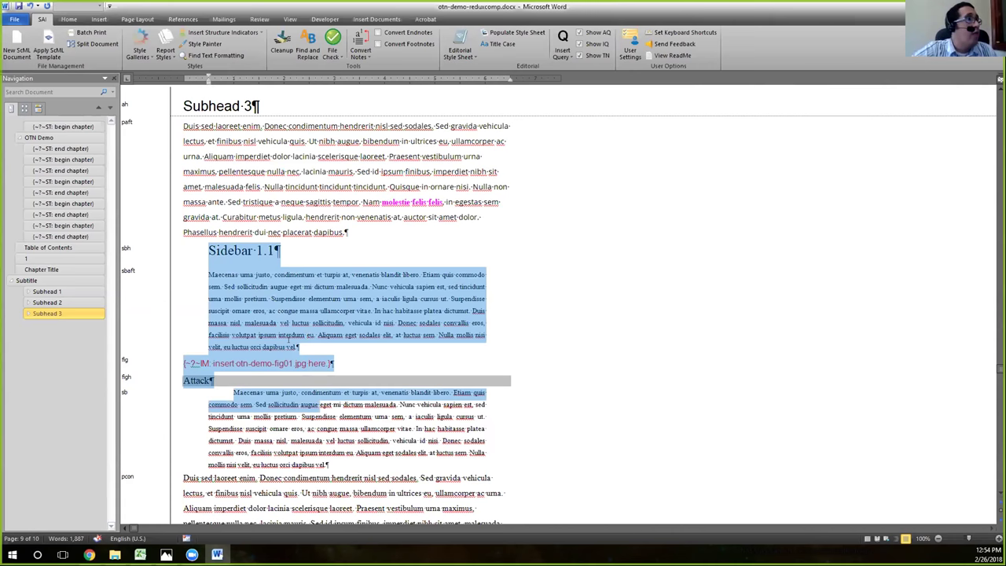
{"action": "key", "text": "Left"}
{"action": "key", "text": "shift+Down"}
{"action": "key", "text": "shift+Down"}
{"action": "key", "text": "shift+Down"}
{"action": "key", "text": "shift+Down"}
{"action": "key", "text": "shift+Down"}
{"action": "key", "text": "shift+Down"}
{"action": "key", "text": "shift+Down"}
{"action": "key", "text": "shift+Down"}
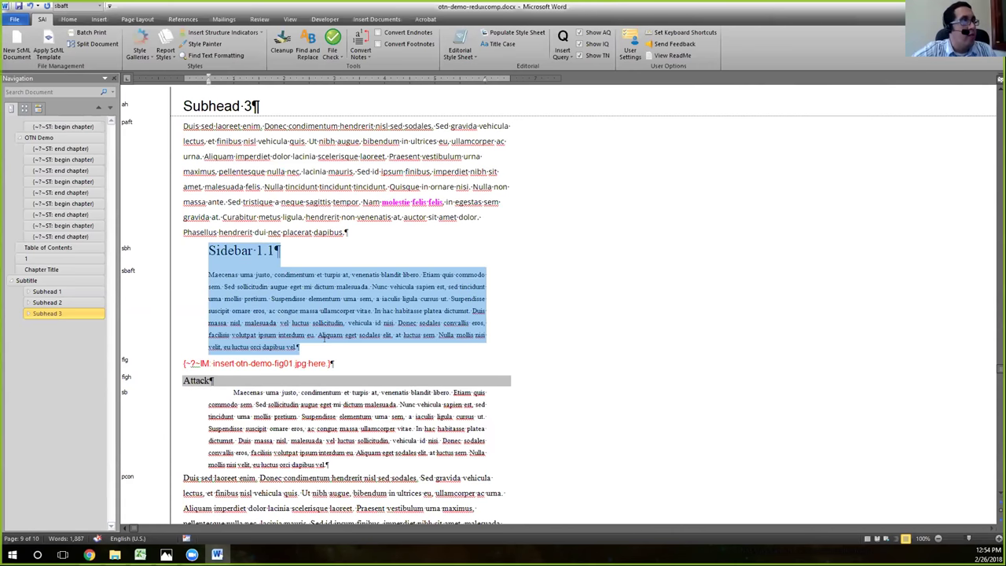
{"action": "left_click_drag", "start_coordinate": [168, 365], "coordinate": [168, 384]}
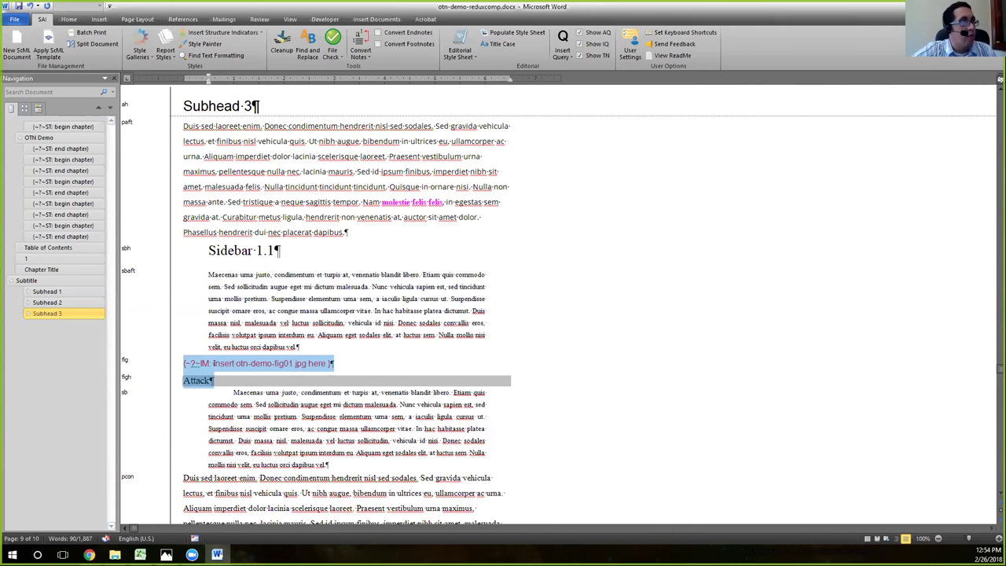
{"action": "left_click_drag", "start_coordinate": [234, 392], "coordinate": [522, 473]}
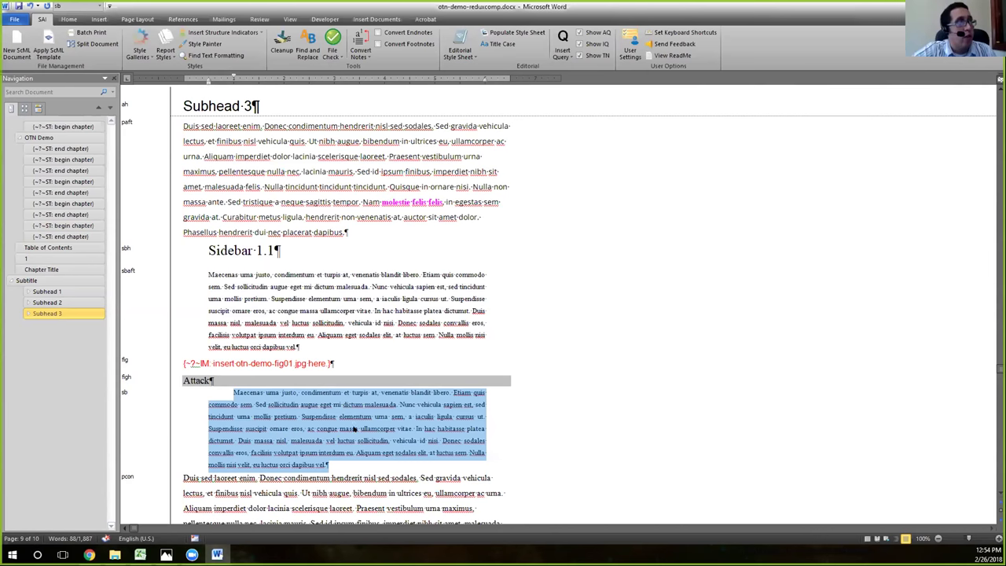
{"action": "left_click_drag", "start_coordinate": [209, 249], "coordinate": [346, 456]}
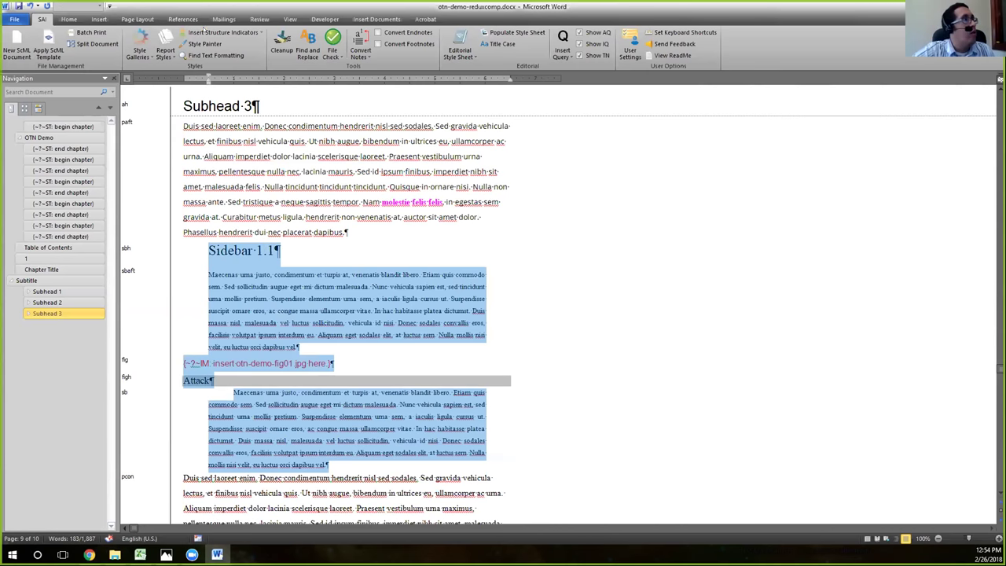
- Insert Sidebar structure indicators around the selected Sidebar 1.1 block
{"action": "left_click", "coordinate": [204, 32]}
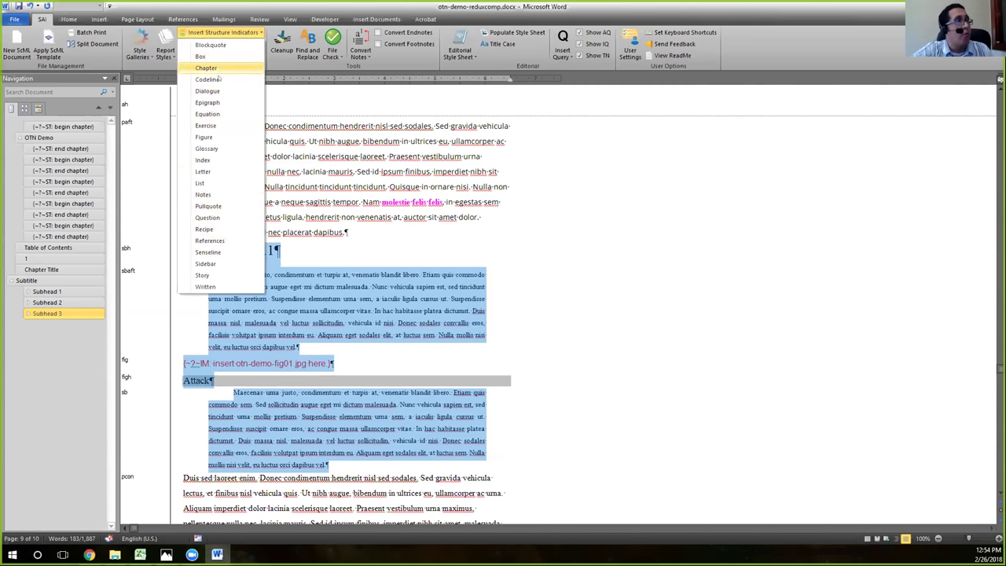
{"action": "left_click", "coordinate": [207, 263]}
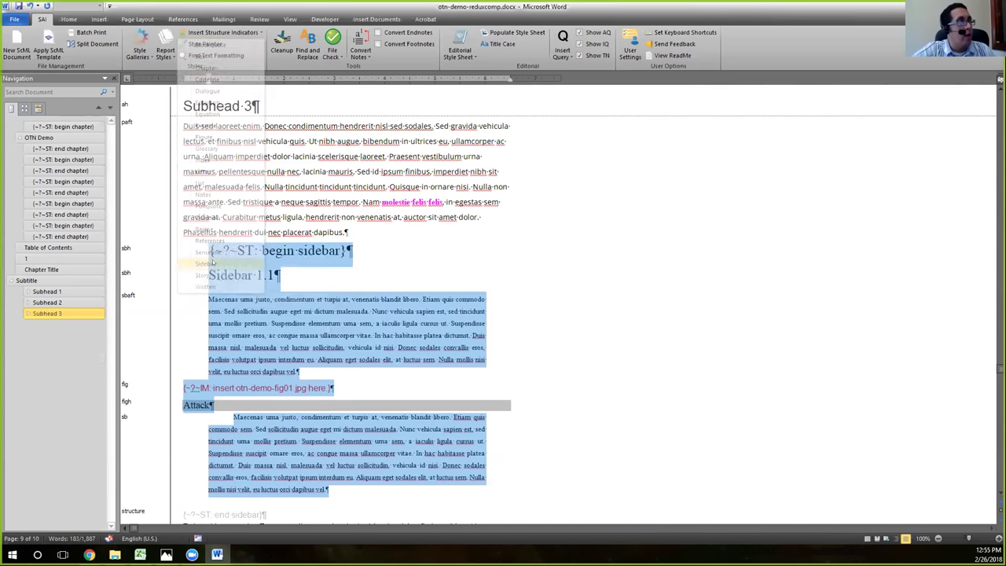
{"action": "left_click", "coordinate": [231, 189]}
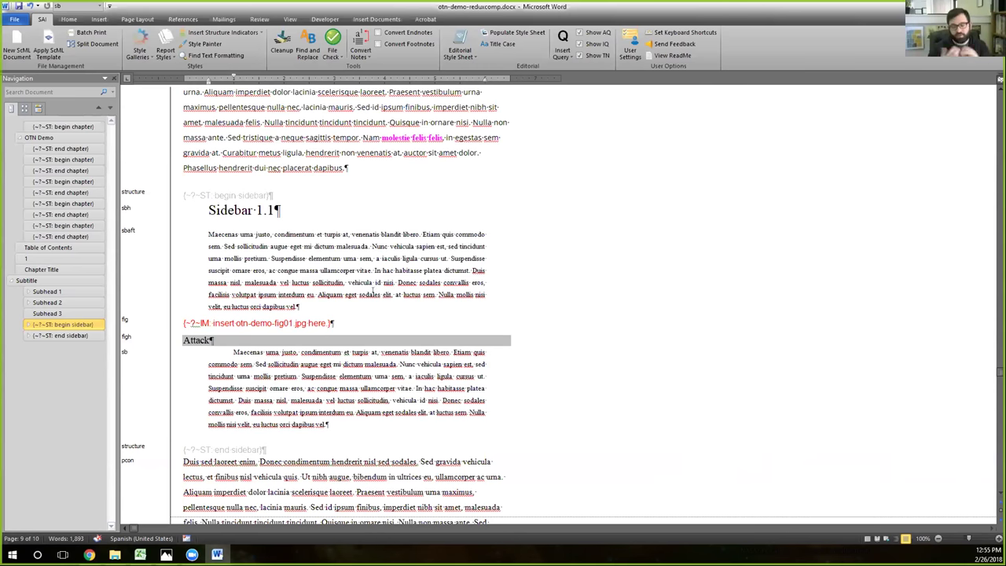
- Scroll down to review the Sidebar 1.1 heading and its sbo paragraph
{"action": "scroll", "coordinate": [370, 331], "scroll_direction": "down", "scroll_amount": 1}
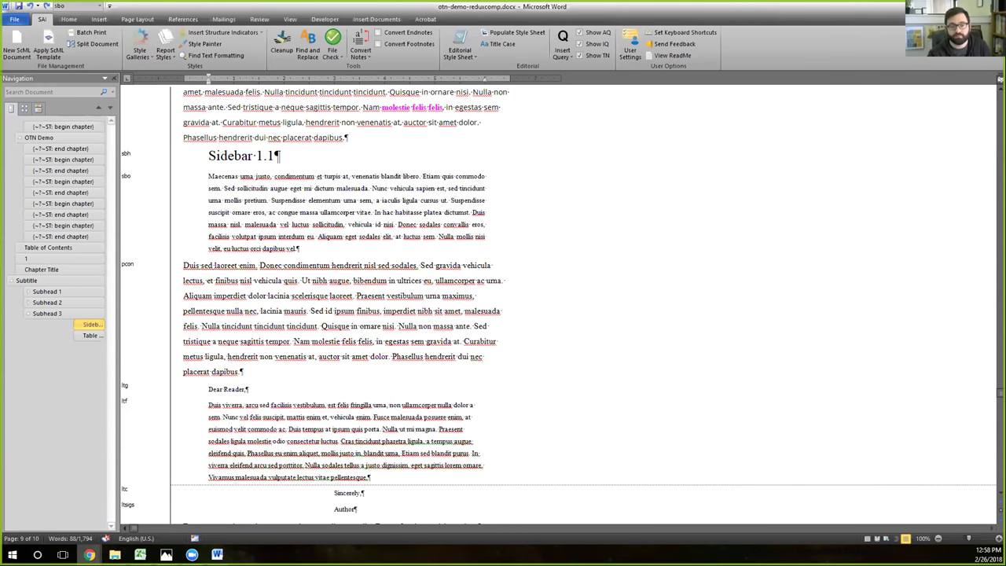
{"action": "mouse_move", "coordinate": [89, 554]}
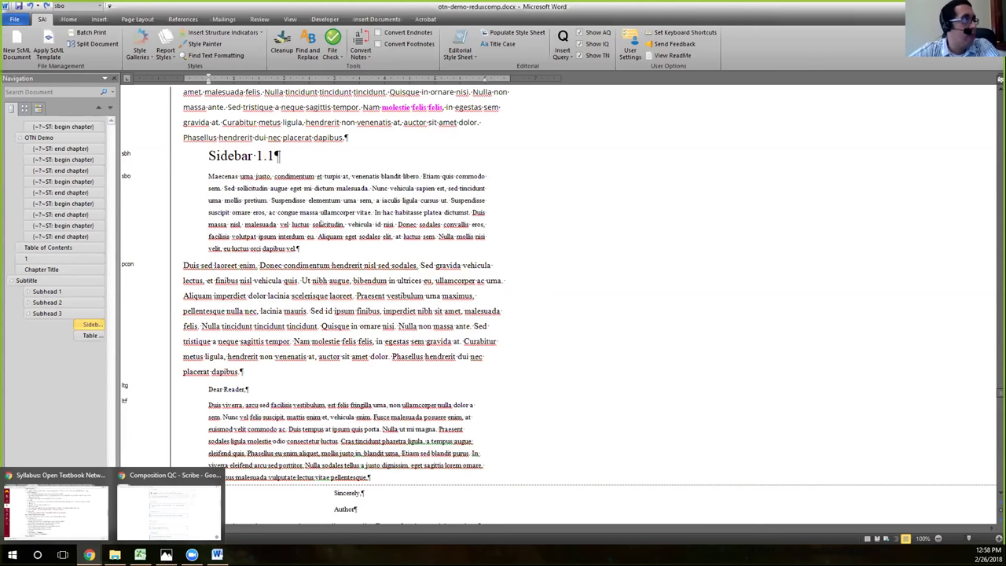
- Check the Unique Sets and Complex Structures items under Structure Indicators
{"action": "left_click", "coordinate": [168, 511]}
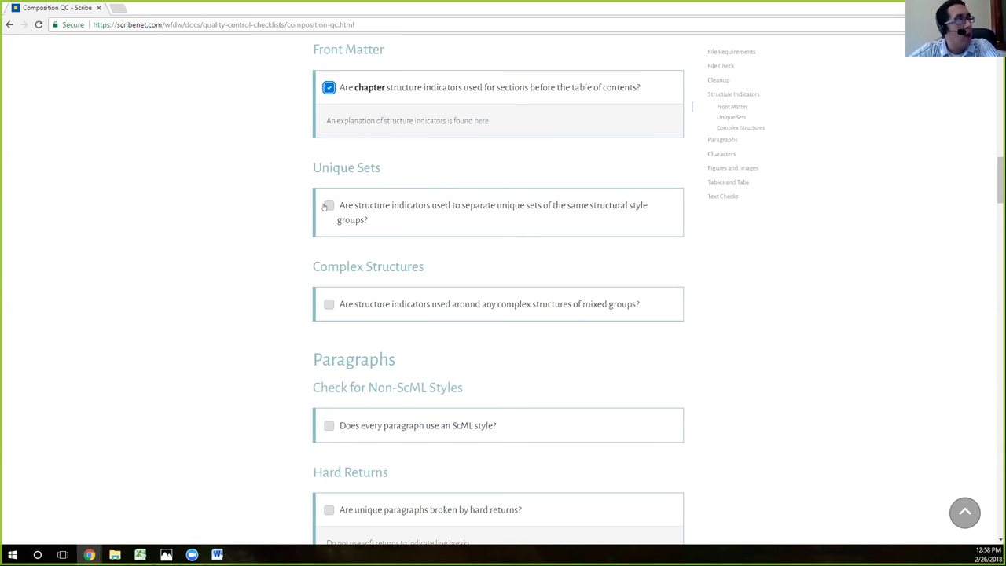
{"action": "left_click", "coordinate": [326, 206]}
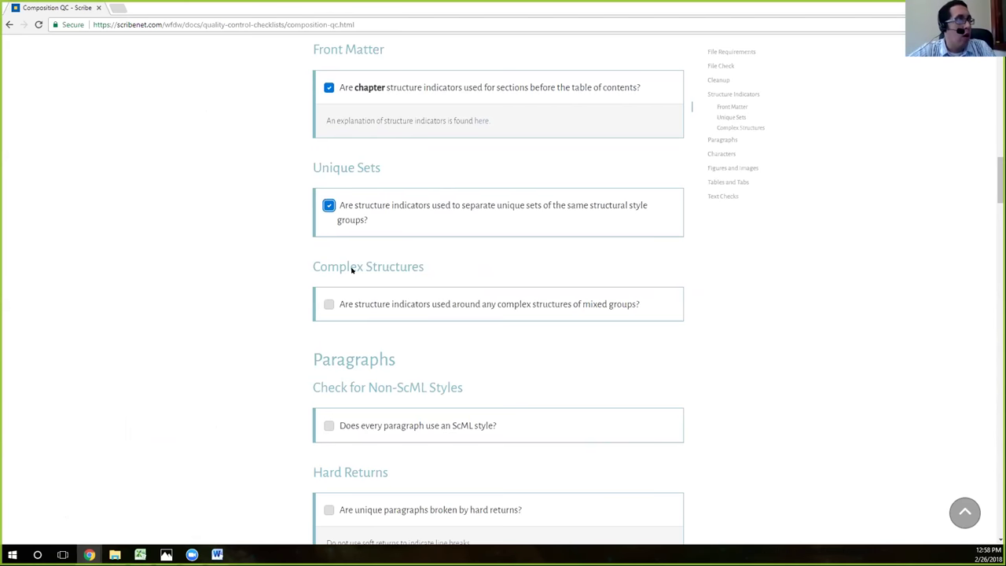
{"action": "left_click", "coordinate": [328, 305]}
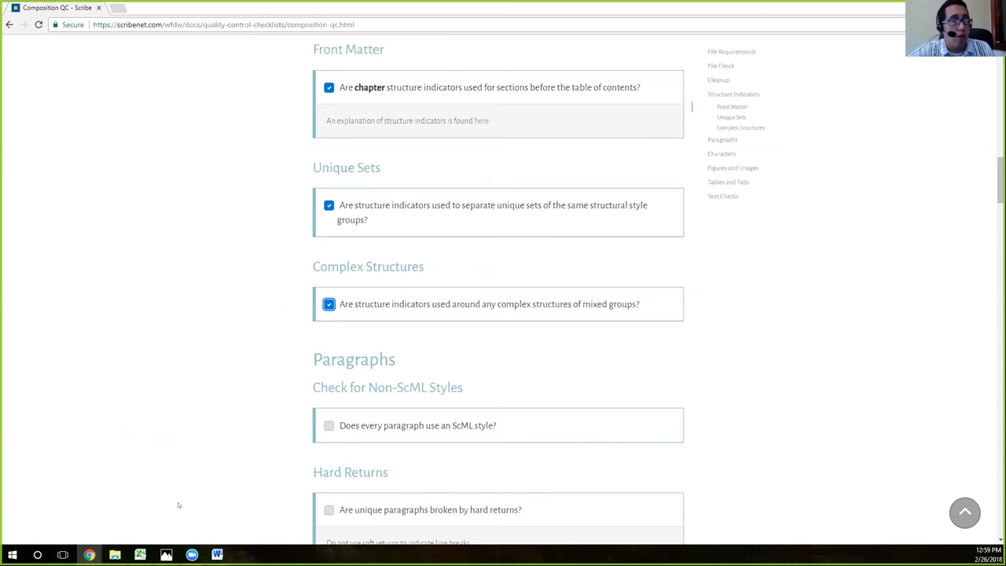
- Add a 'Sidebar 1.2' line and an empty paragraph after the Sidebar 1.1 text
{"action": "left_click", "coordinate": [217, 554]}
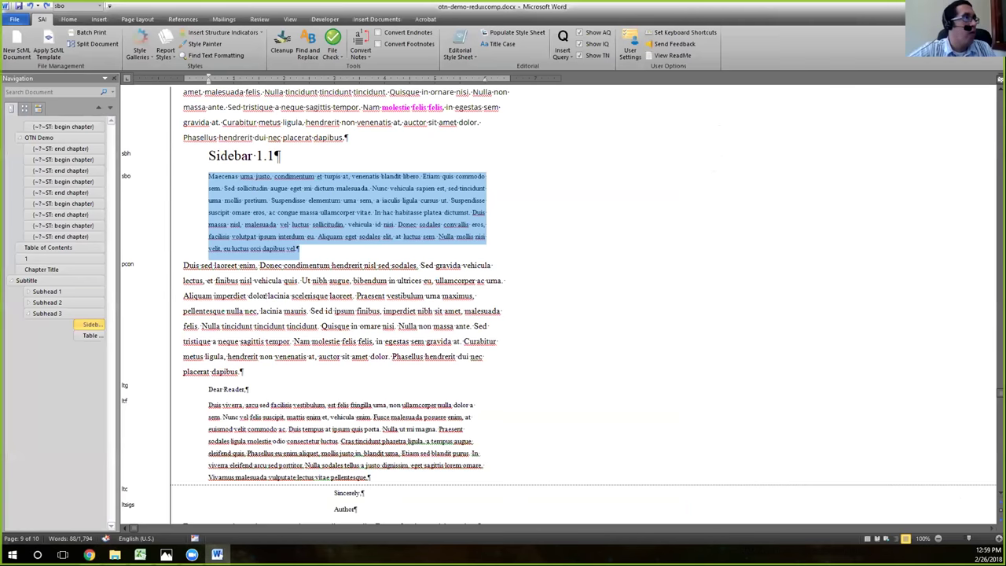
{"action": "left_click", "coordinate": [270, 296]}
{"action": "left_click_drag", "start_coordinate": [208, 249], "coordinate": [302, 249]}
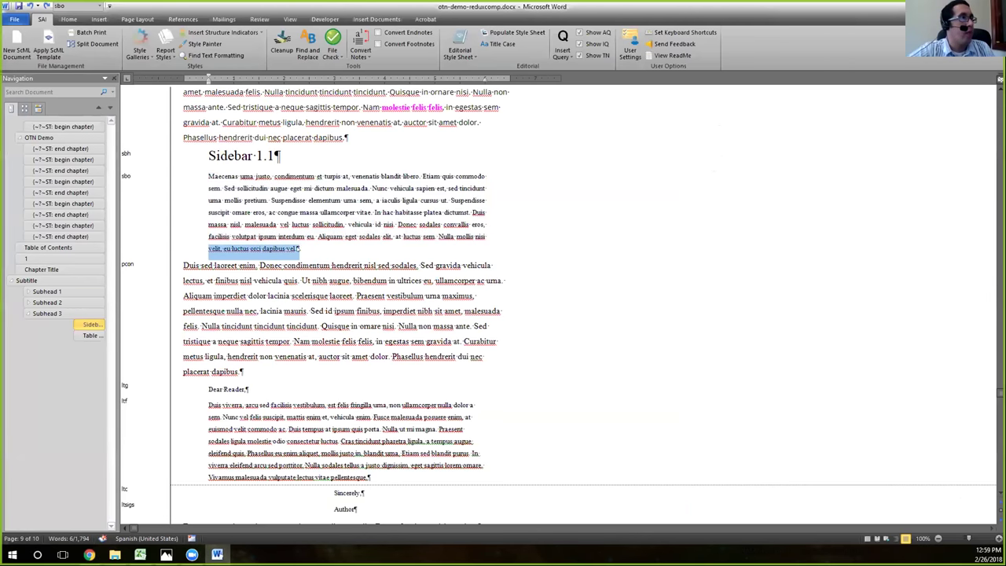
{"action": "left_click", "coordinate": [298, 249]}
{"action": "key", "text": "Return"}
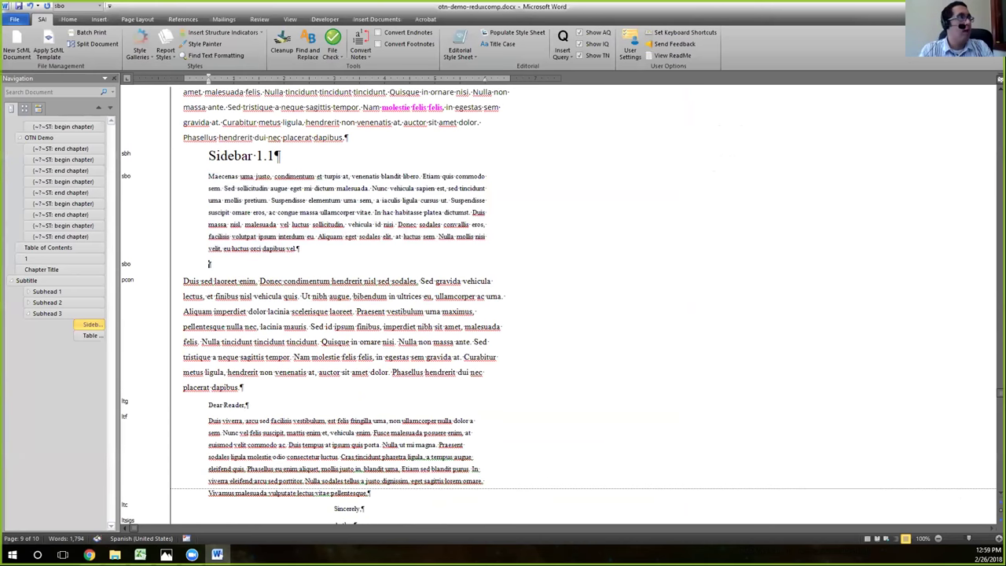
{"action": "type", "text": "Sidebar"}
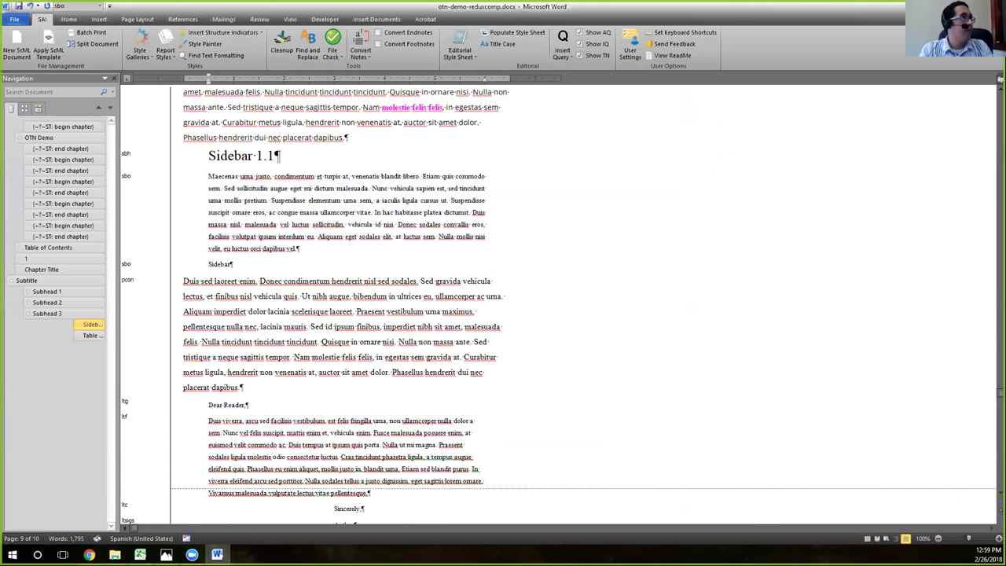
{"action": "type", "text": " 1.2"}
{"action": "key", "text": "Return"}
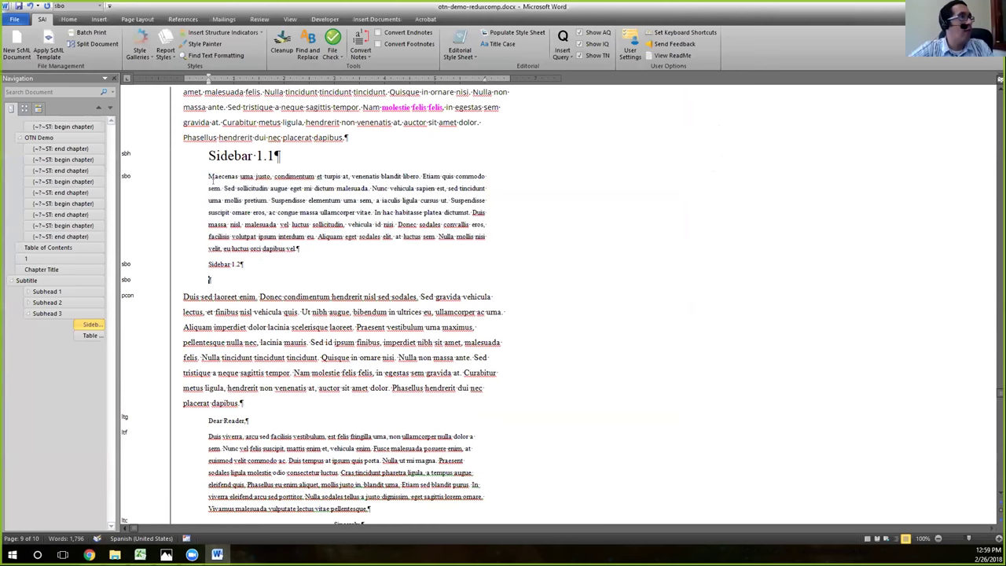
- Paste the sidebar text under Sidebar 1.2 and style the Sidebar 1.2 heading sbh
{"action": "left_click_drag", "start_coordinate": [206, 174], "coordinate": [303, 249]}
{"action": "key", "text": "ctrl+c"}
{"action": "left_click", "coordinate": [245, 280]}
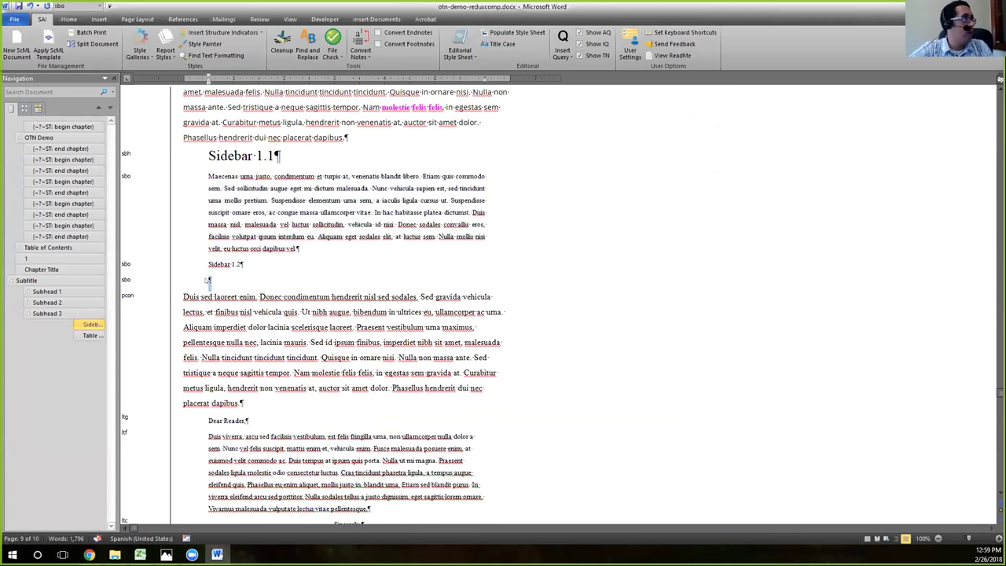
{"action": "key", "text": "ctrl+v"}
{"action": "triple_click", "coordinate": [223, 267]}
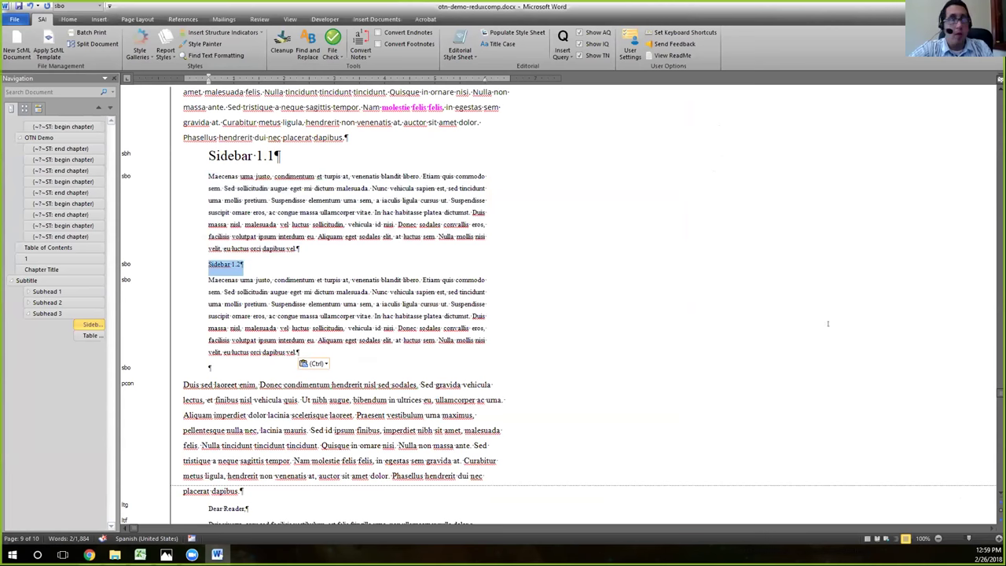
{"action": "key", "text": "ctrl+shift+s"}
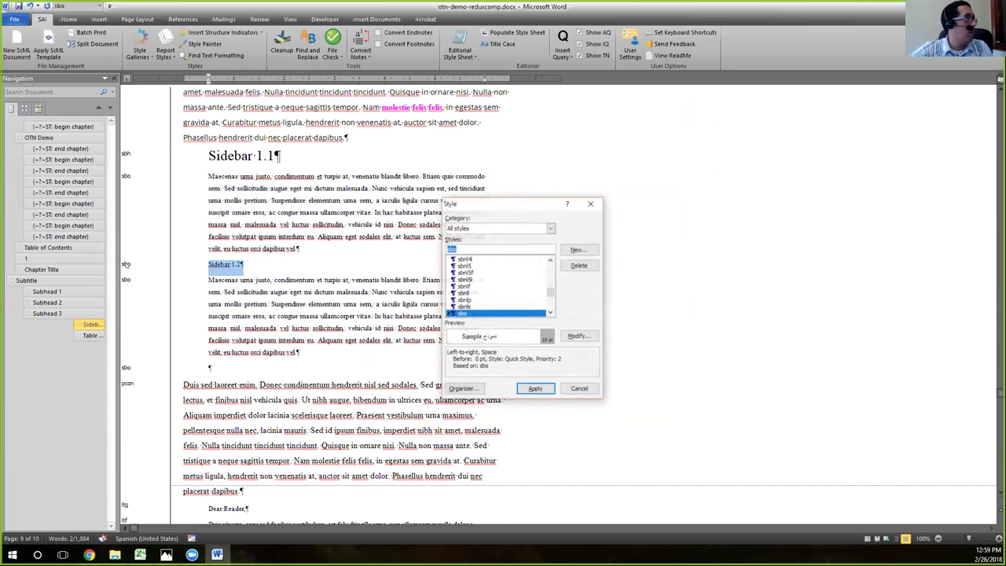
{"action": "type", "text": "sbh"}
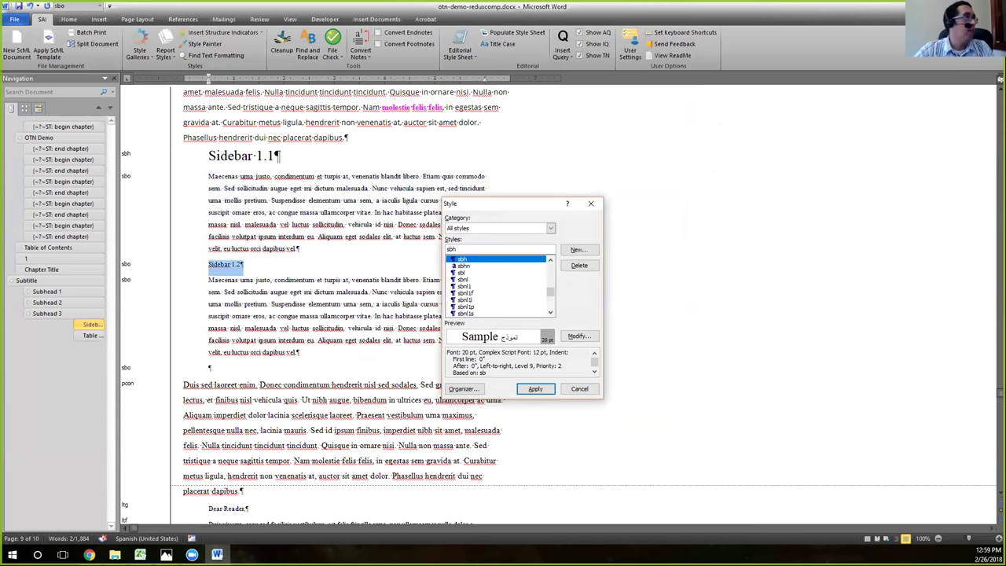
{"action": "key", "text": "Return"}
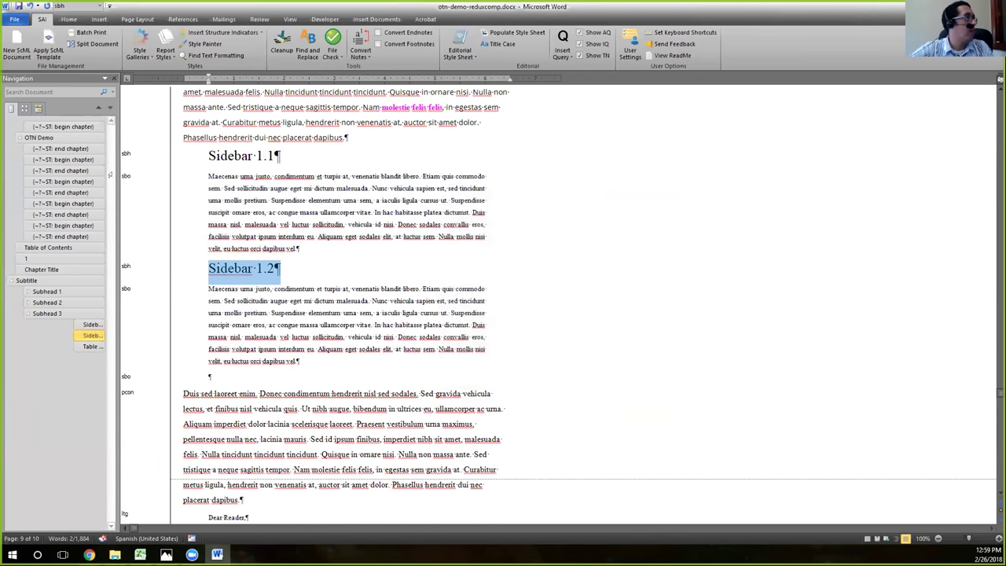
- Restyle the Sidebar 1.1 body sbaft and delete the leftover empty paragraph
{"action": "left_click", "coordinate": [115, 175]}
{"action": "key", "text": "ctrl+shift+s"}
{"action": "type", "text": "sbaft"}
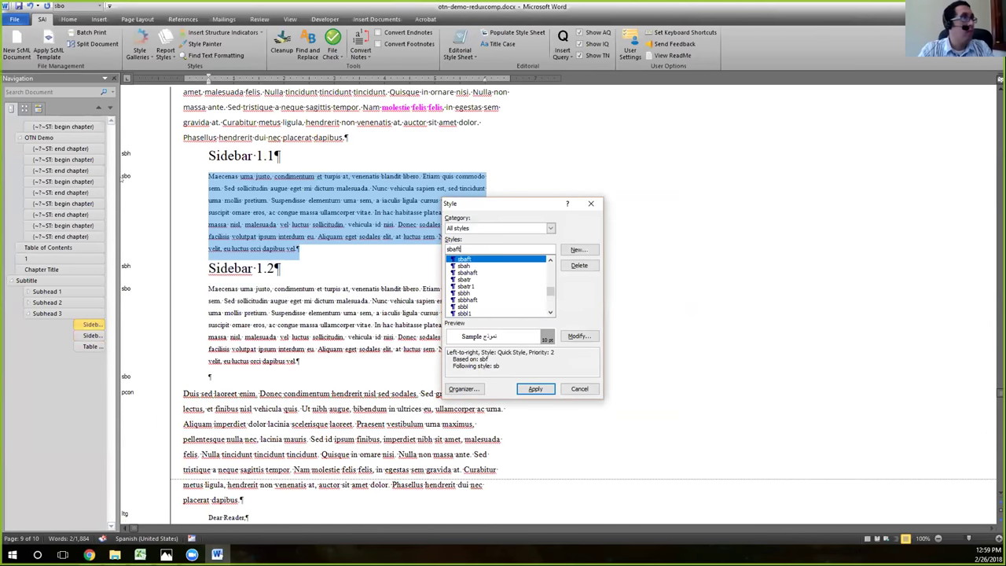
{"action": "key", "text": "Return"}
{"action": "left_click", "coordinate": [246, 180]}
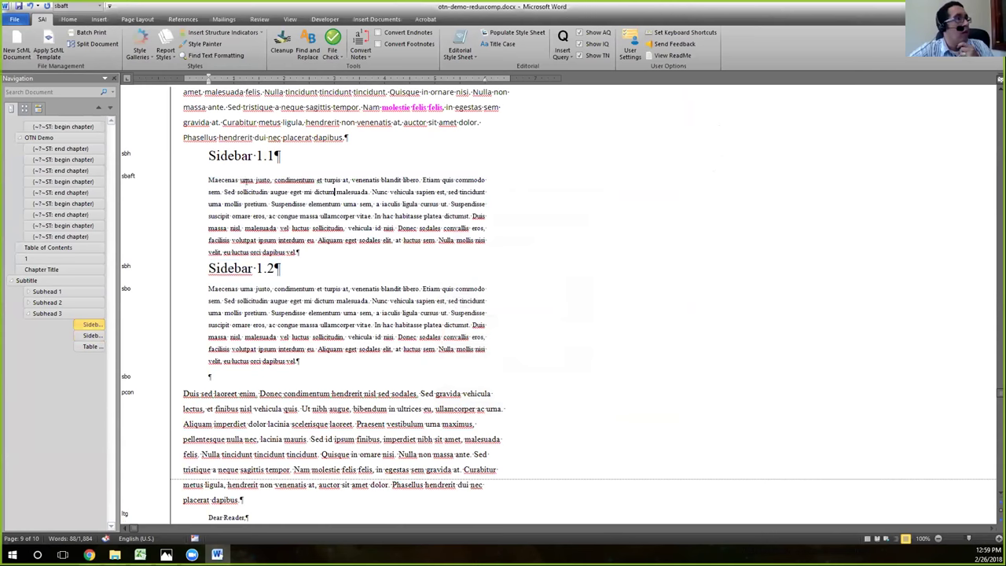
{"action": "left_click_drag", "start_coordinate": [212, 150], "coordinate": [219, 382]}
{"action": "left_click", "coordinate": [218, 382]}
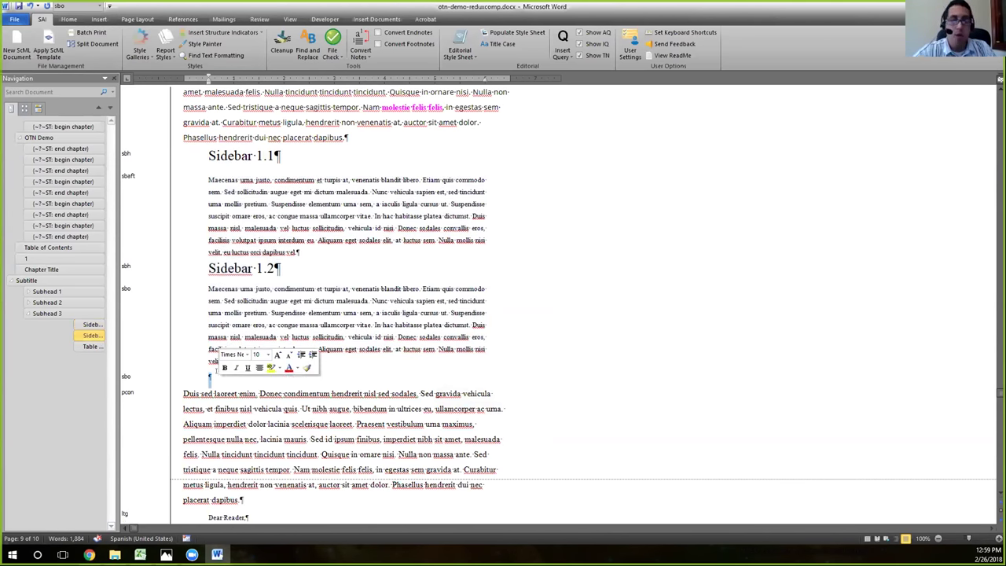
{"action": "key", "text": "Delete"}
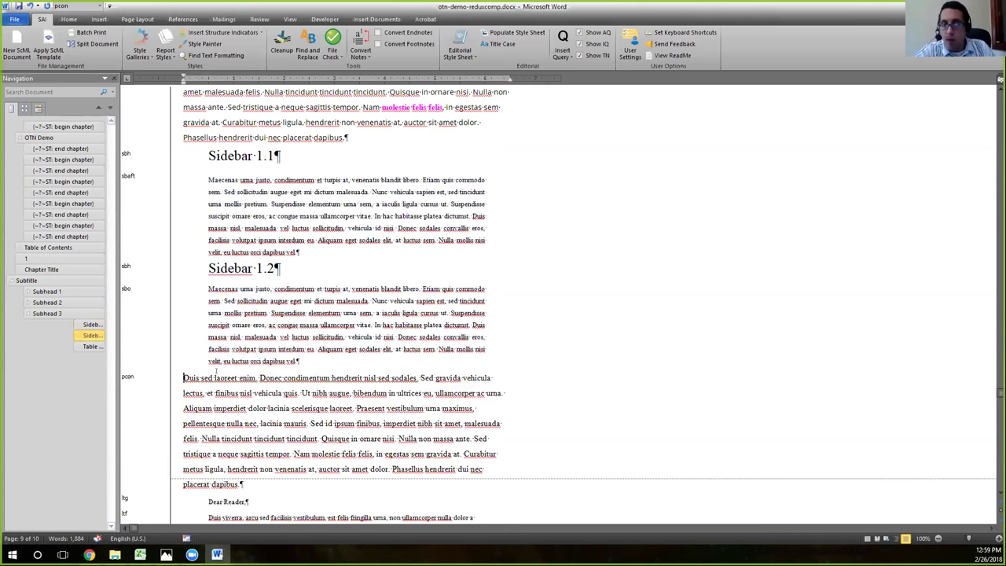
- Wrap the Sidebar 1.1 heading and paragraph in Sidebar structure indicators
{"action": "left_click", "coordinate": [204, 155]}
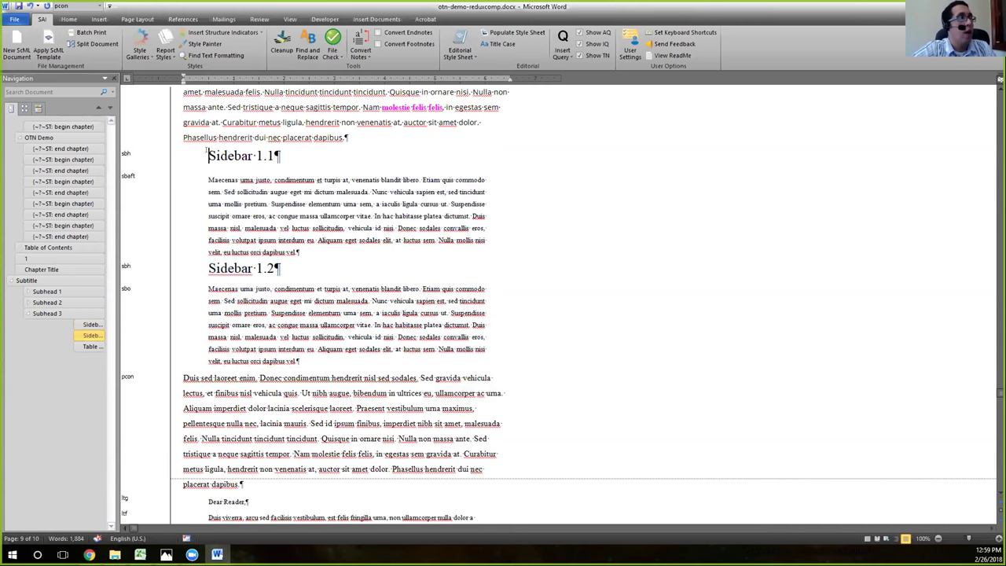
{"action": "left_click_drag", "start_coordinate": [207, 155], "coordinate": [435, 378]}
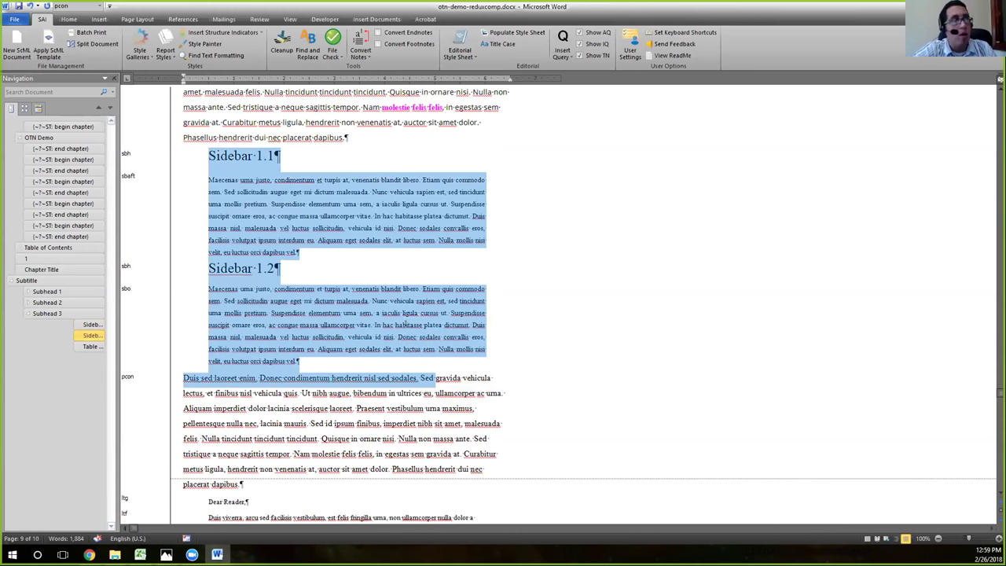
{"action": "left_click", "coordinate": [435, 377]}
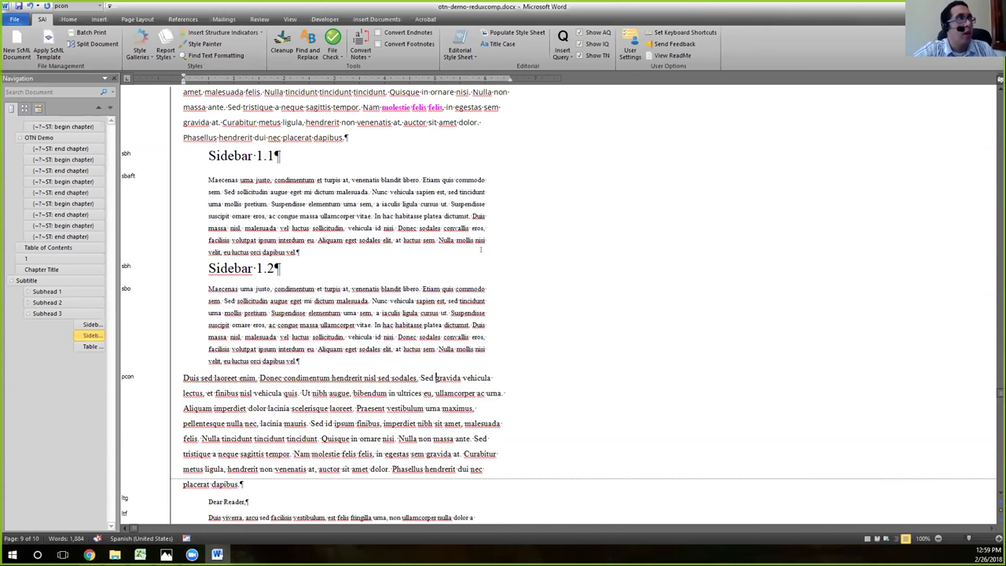
{"action": "left_click", "coordinate": [228, 155]}
{"action": "left_click_drag", "start_coordinate": [206, 154], "coordinate": [331, 254]}
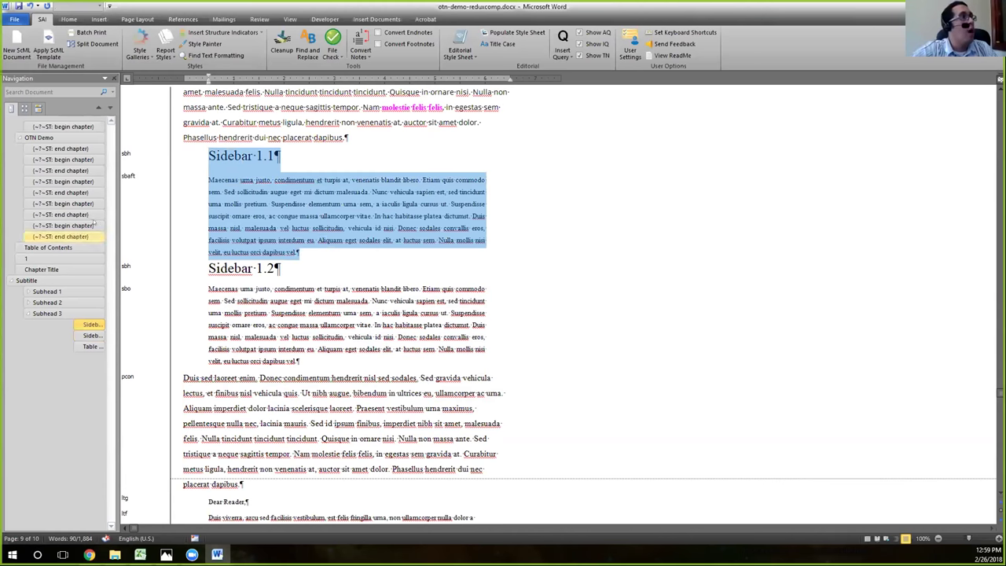
{"action": "left_click", "coordinate": [222, 32]}
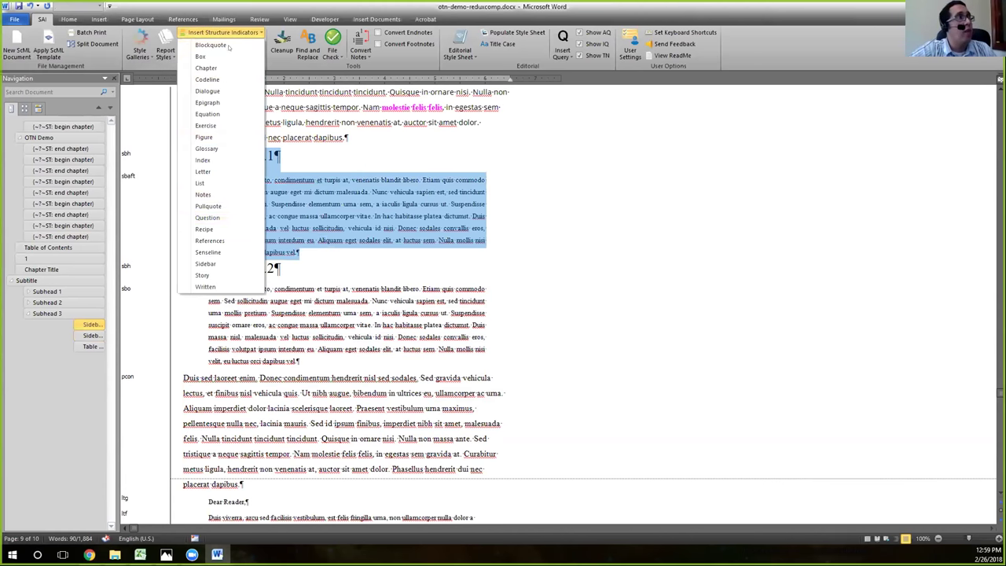
{"action": "left_click", "coordinate": [229, 263]}
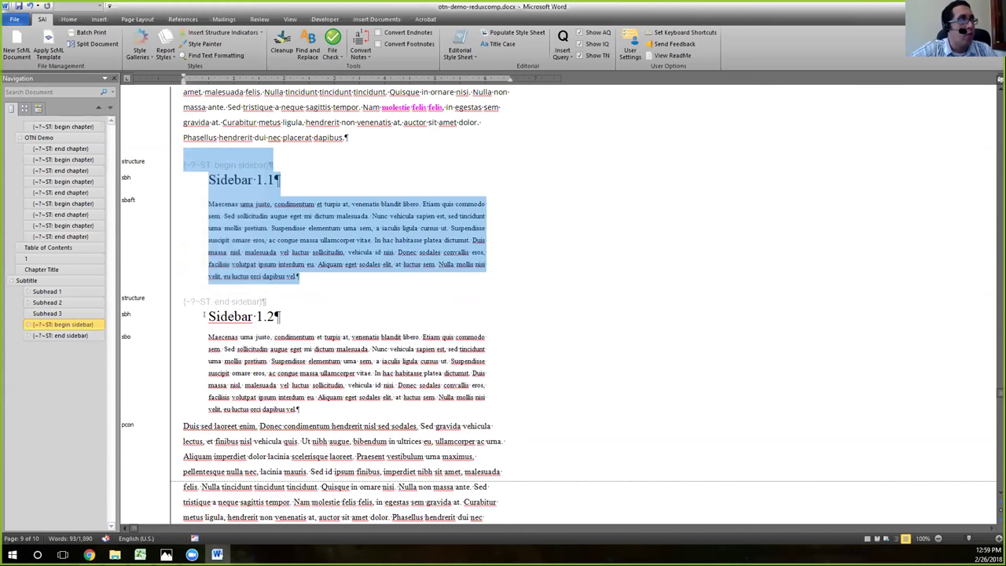
- Wrap the Sidebar 1.2 heading and paragraph in their own Sidebar structure indicators
{"action": "left_click", "coordinate": [304, 291]}
{"action": "key", "text": "shift+Down"}
{"action": "key", "text": "shift+Down"}
{"action": "key", "text": "shift+Down"}
{"action": "key", "text": "shift+Down"}
{"action": "key", "text": "shift+Down"}
{"action": "key", "text": "shift+Down"}
{"action": "key", "text": "shift+Down"}
{"action": "key", "text": "shift+Down"}
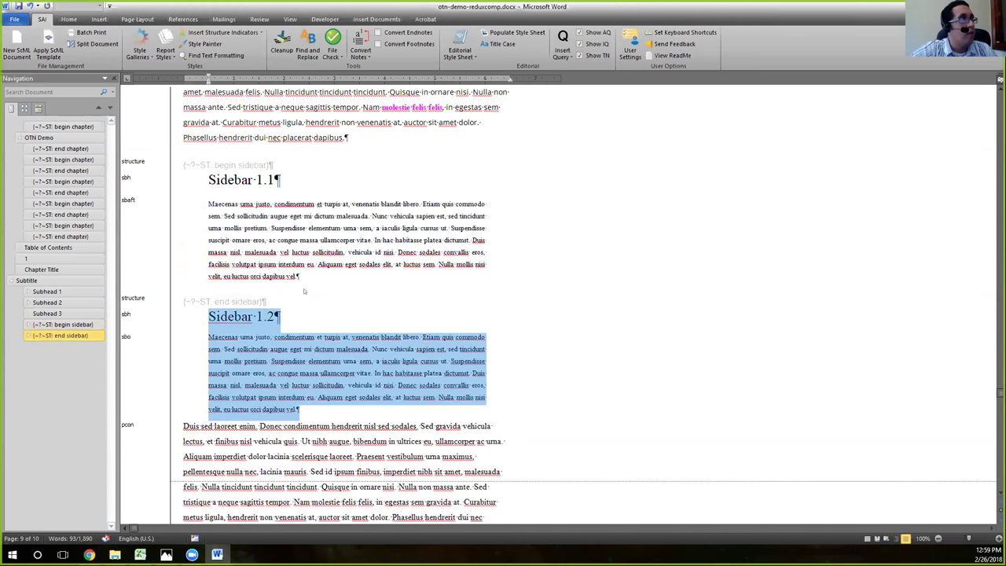
{"action": "left_click", "coordinate": [222, 32]}
{"action": "left_click", "coordinate": [224, 263]}
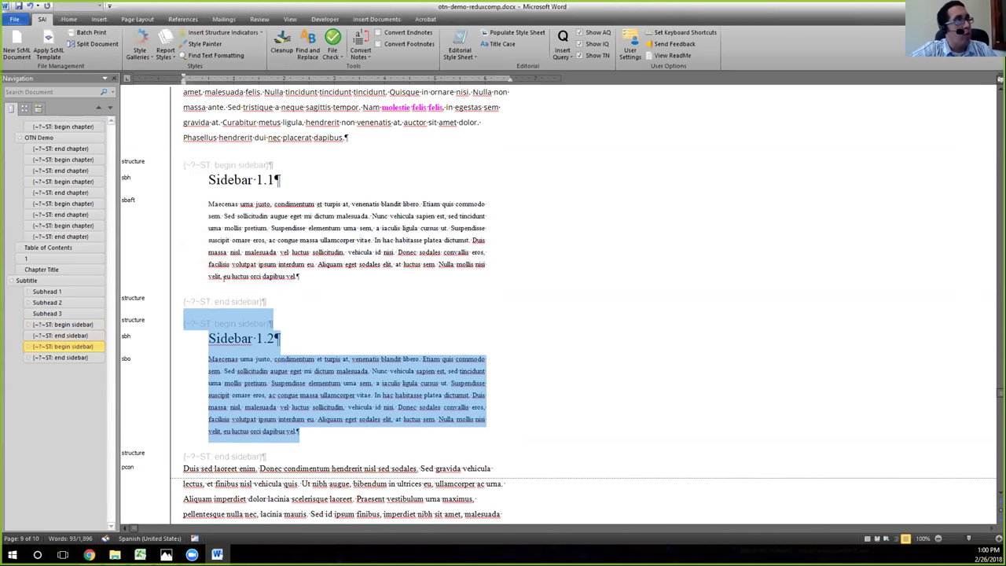
{"action": "left_click", "coordinate": [232, 197]}
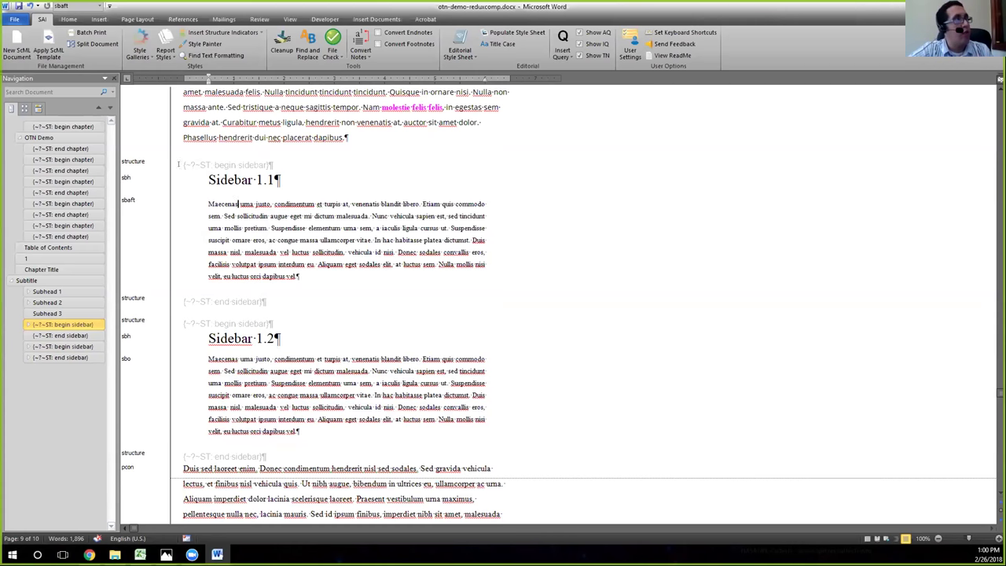
- Select the begin sidebar marker line above Sidebar 1.1, then deselect it
{"action": "left_click_drag", "start_coordinate": [183, 164], "coordinate": [268, 164]}
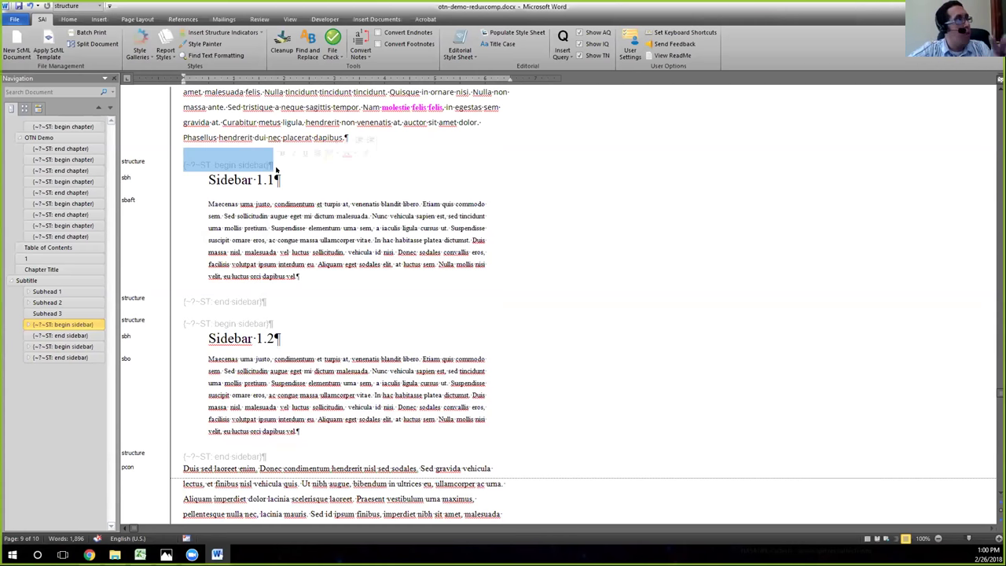
{"action": "left_click", "coordinate": [319, 240]}
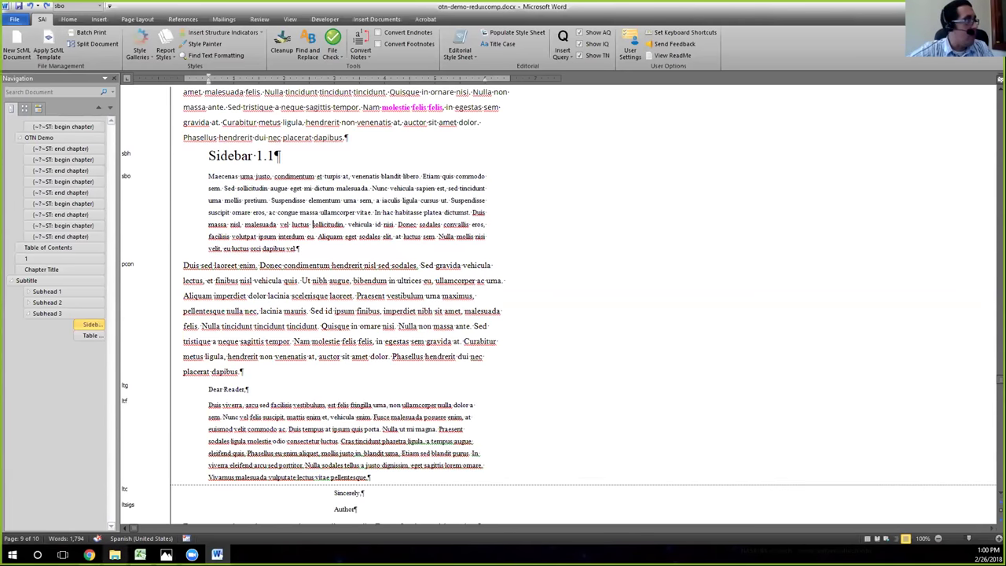
{"action": "mouse_move", "coordinate": [89, 554]}
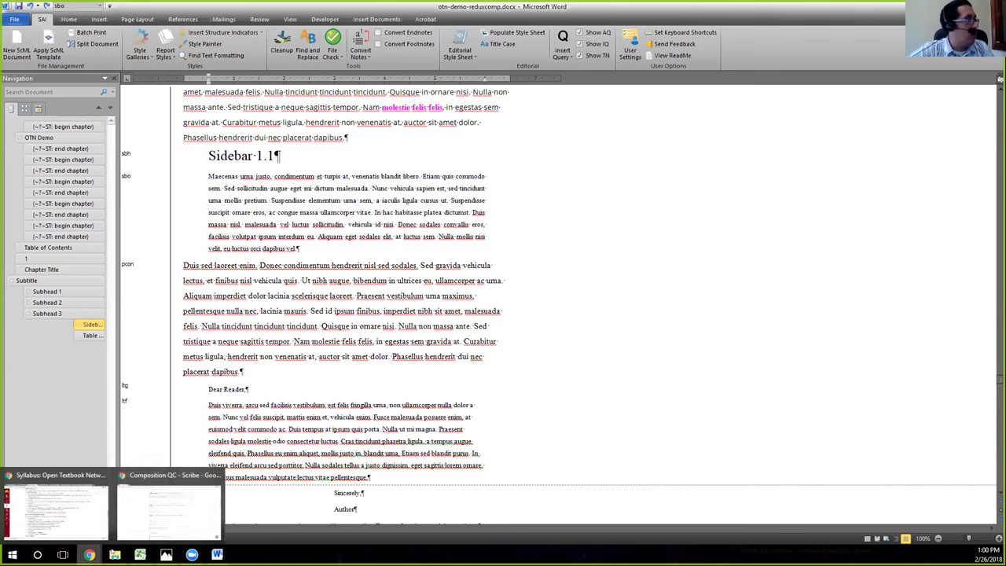
{"action": "left_click", "coordinate": [165, 514]}
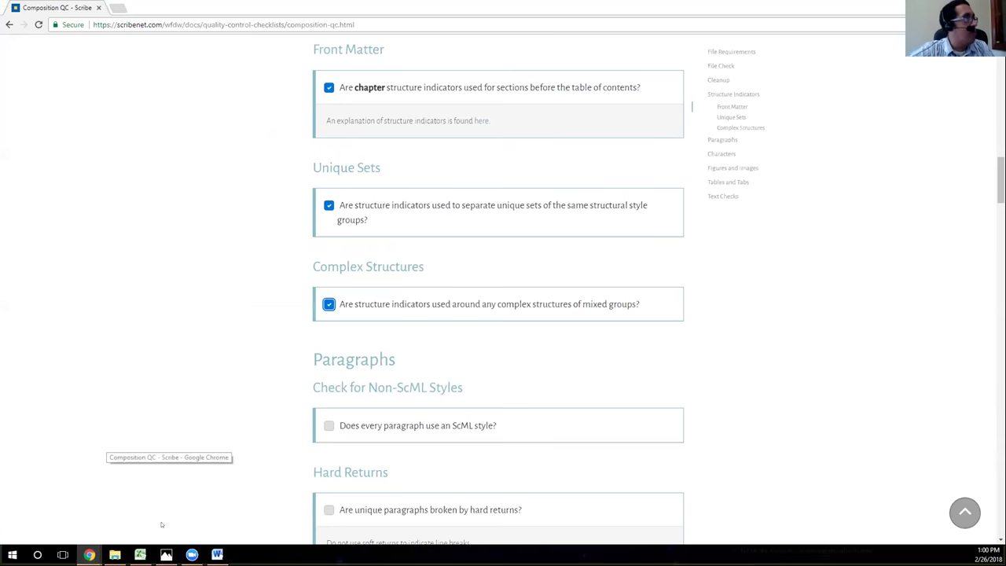
{"action": "left_click", "coordinate": [346, 170]}
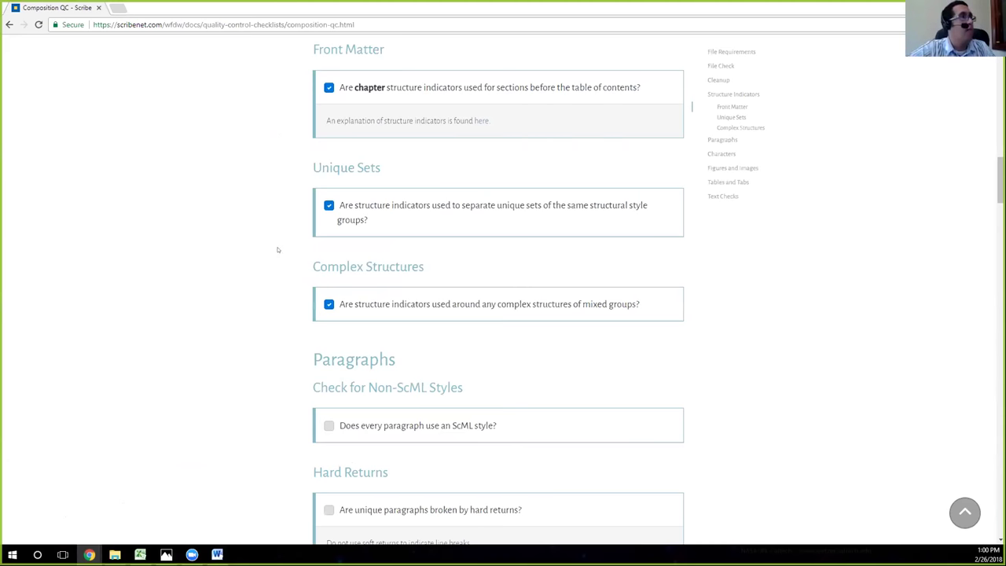
{"action": "scroll", "coordinate": [409, 249], "scroll_direction": "down", "scroll_amount": 3}
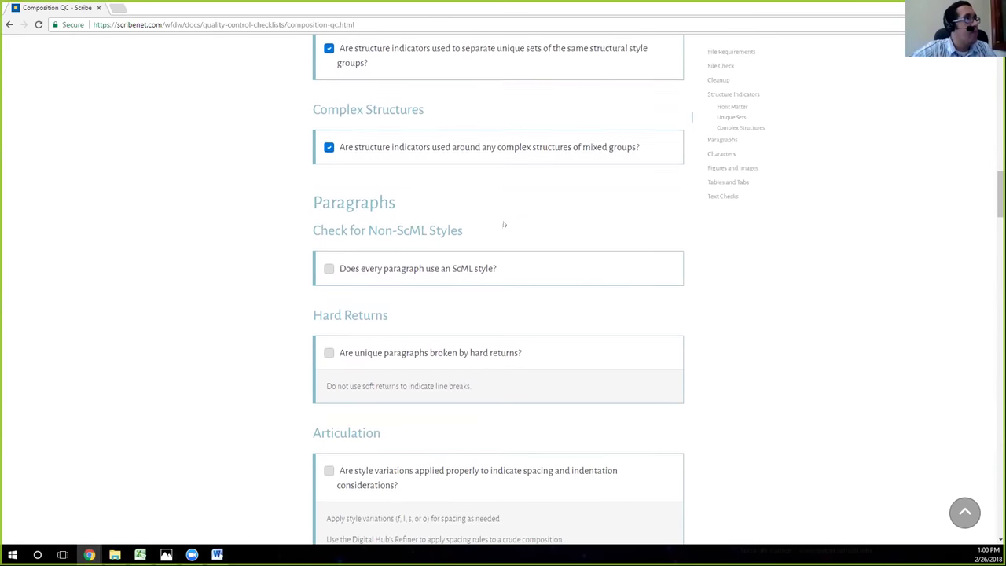
{"action": "scroll", "coordinate": [502, 223], "scroll_direction": "down", "scroll_amount": 1}
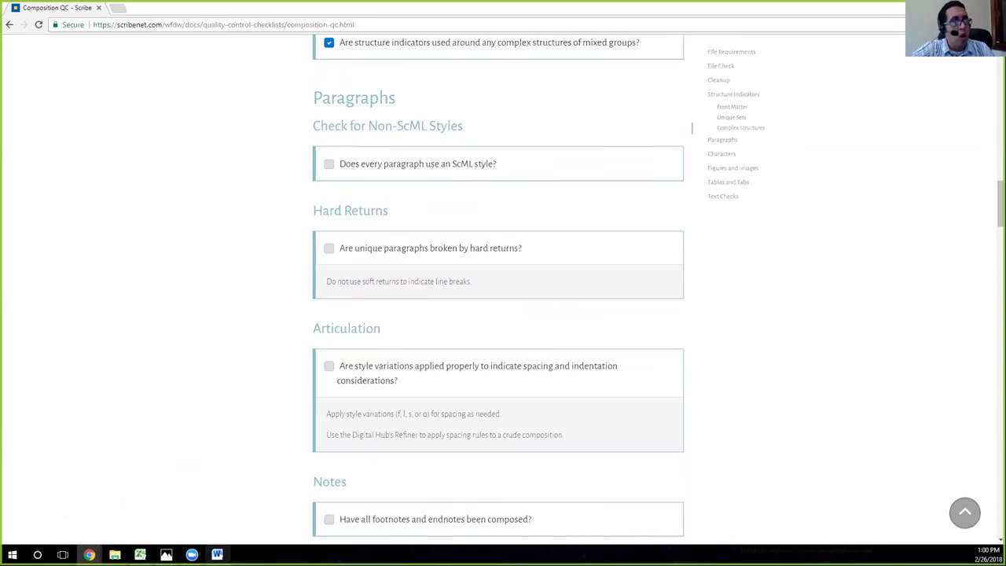
{"action": "mouse_move", "coordinate": [217, 554]}
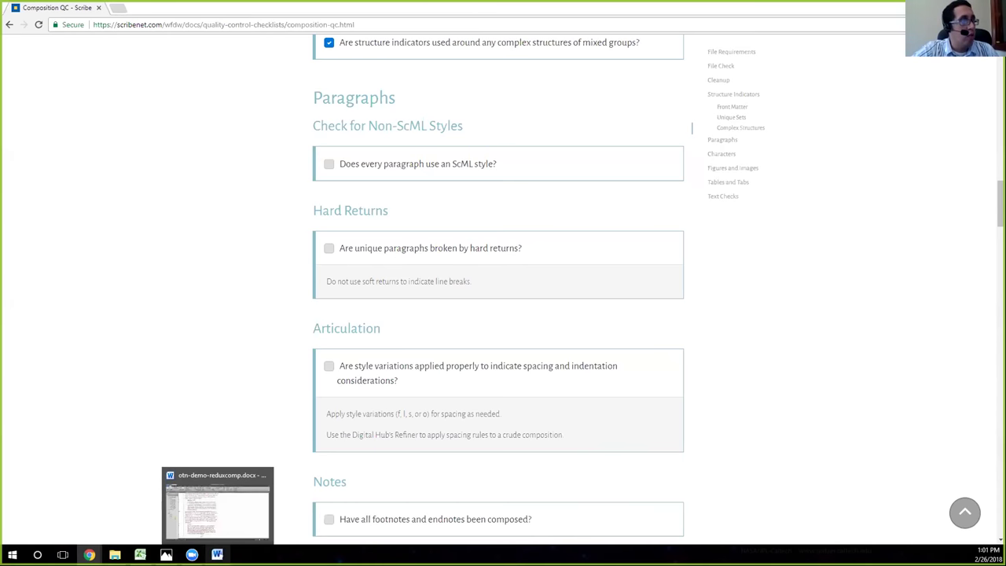
- Run Report Styles in Active Document for Non-SCML Styles
{"action": "left_click", "coordinate": [217, 553]}
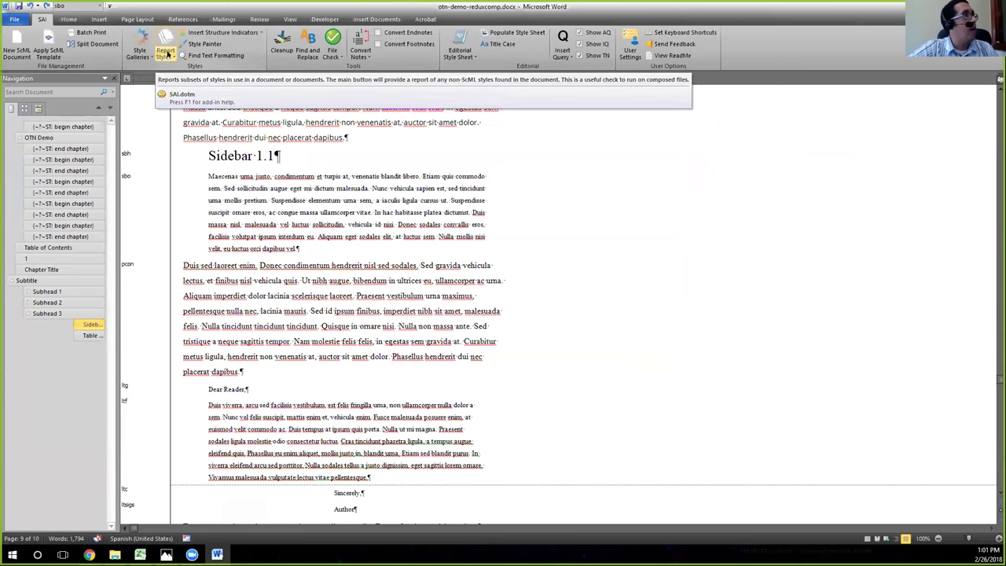
{"action": "left_click", "coordinate": [166, 53]}
{"action": "mouse_move", "coordinate": [175, 69]}
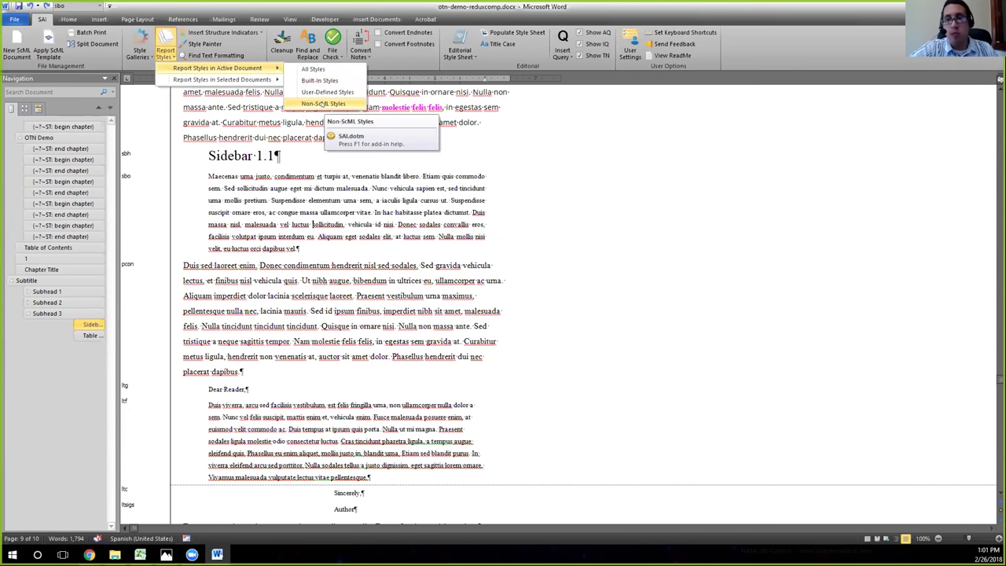
{"action": "left_click", "coordinate": [322, 104]}
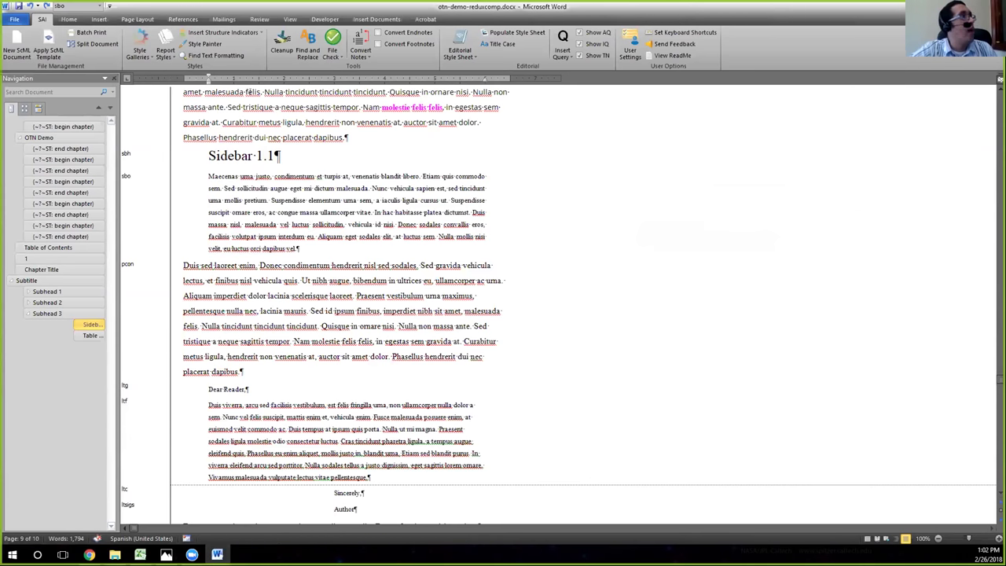
- Reopen the Report Styles menu and close it without choosing an option
{"action": "left_click", "coordinate": [165, 52]}
{"action": "mouse_move", "coordinate": [171, 69]}
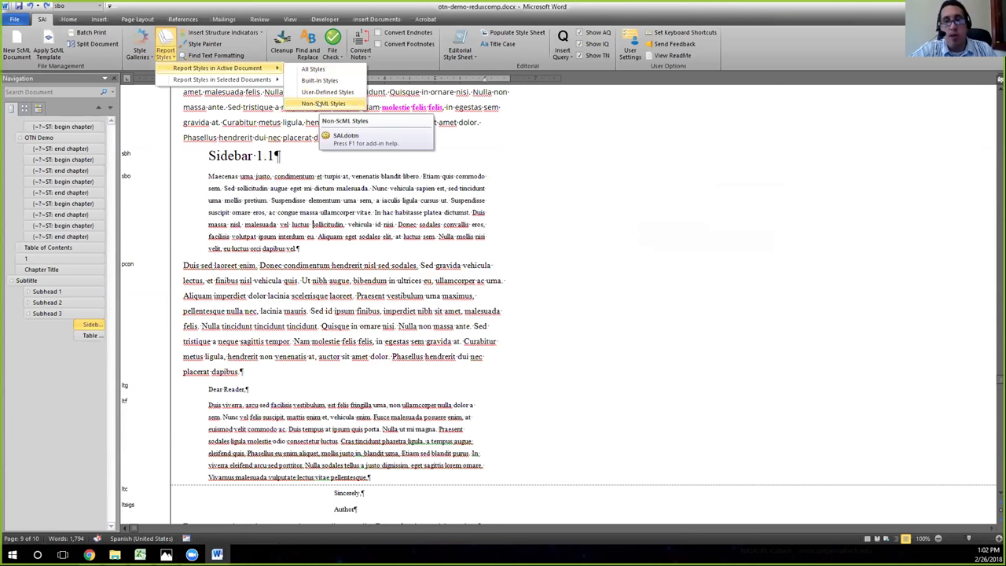
{"action": "left_click", "coordinate": [333, 198]}
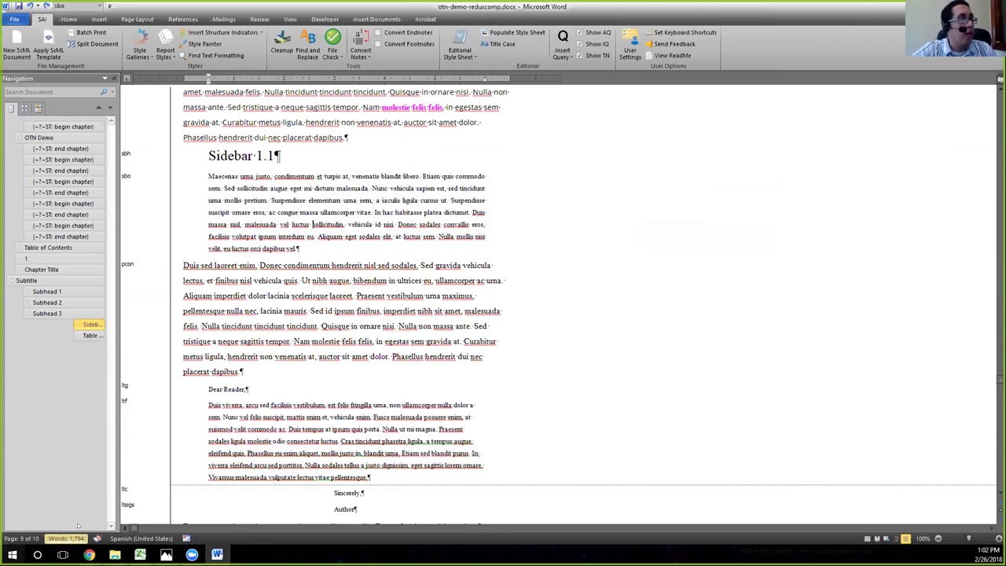
{"action": "mouse_move", "coordinate": [89, 554]}
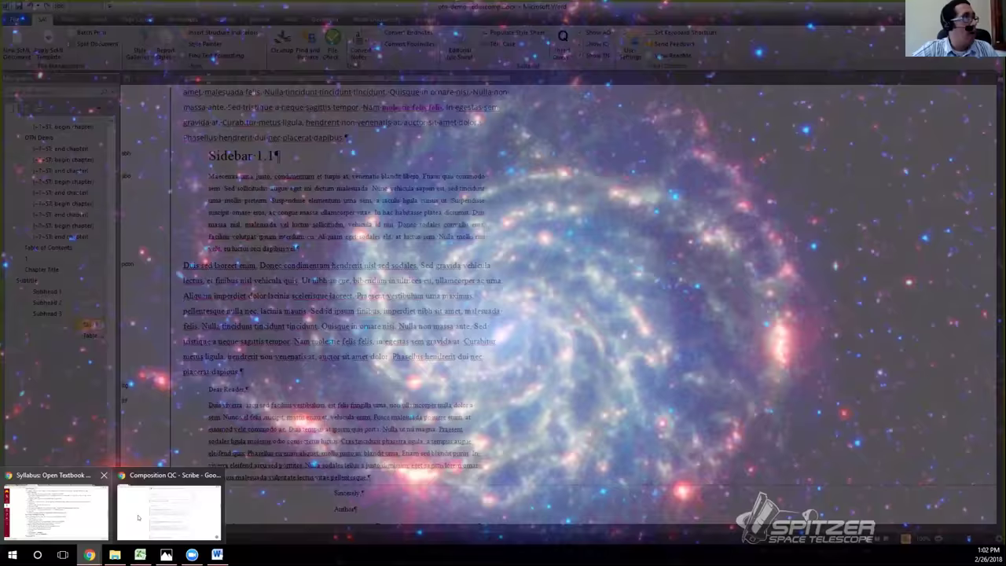
- Tick 'Does every paragraph use an ScML style?' on the QC checklist and return to Word
{"action": "left_click", "coordinate": [169, 510]}
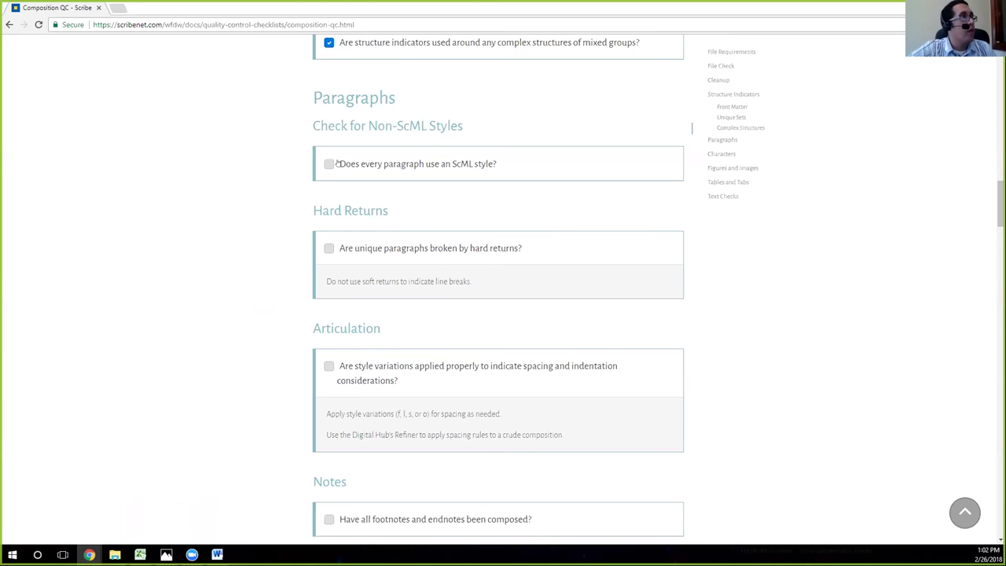
{"action": "left_click", "coordinate": [326, 167]}
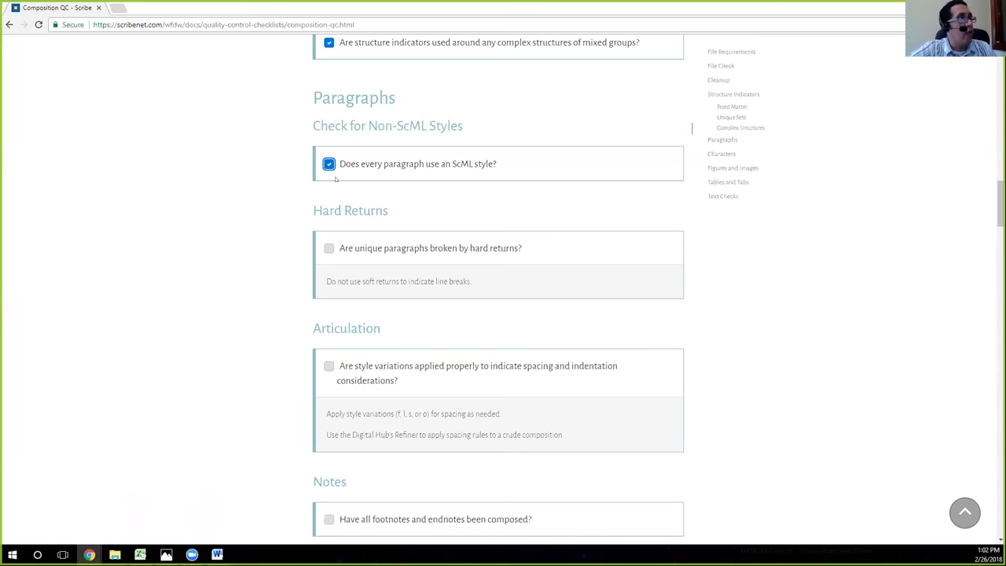
{"action": "scroll", "coordinate": [498, 222], "scroll_direction": "down", "scroll_amount": 2}
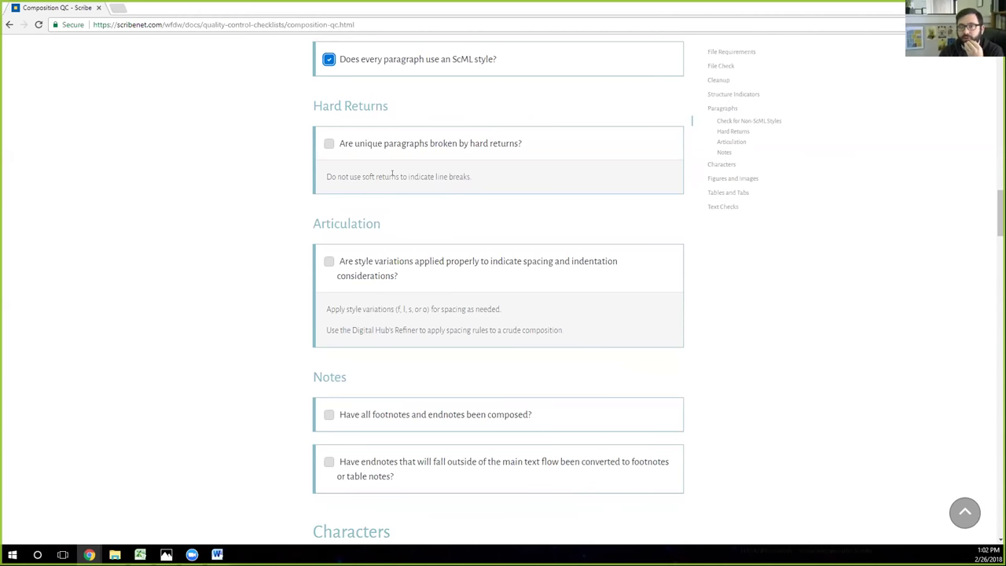
{"action": "key", "text": "alt+Tab"}
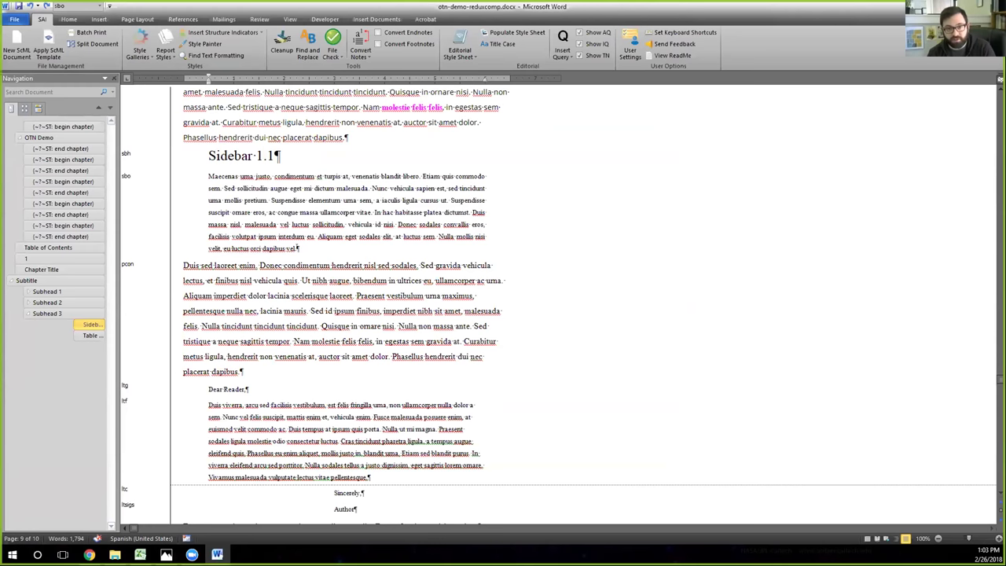
- Select the stray empty paragraph below the Sidebar 1.1 sbo text to remove it
{"action": "key", "text": "Return"}
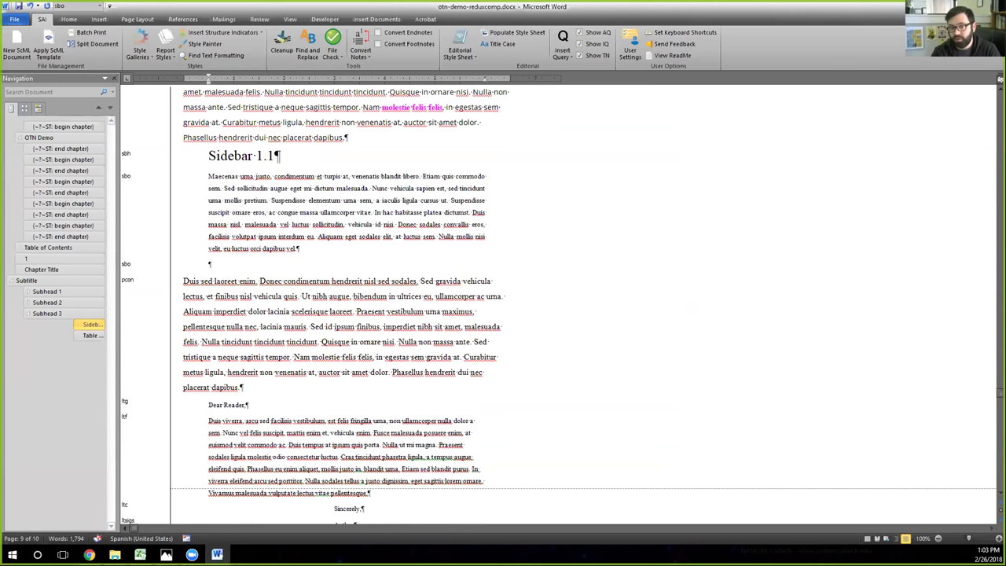
{"action": "scroll", "coordinate": [221, 395], "scroll_direction": "up", "scroll_amount": 4, "text": "ctrl"}
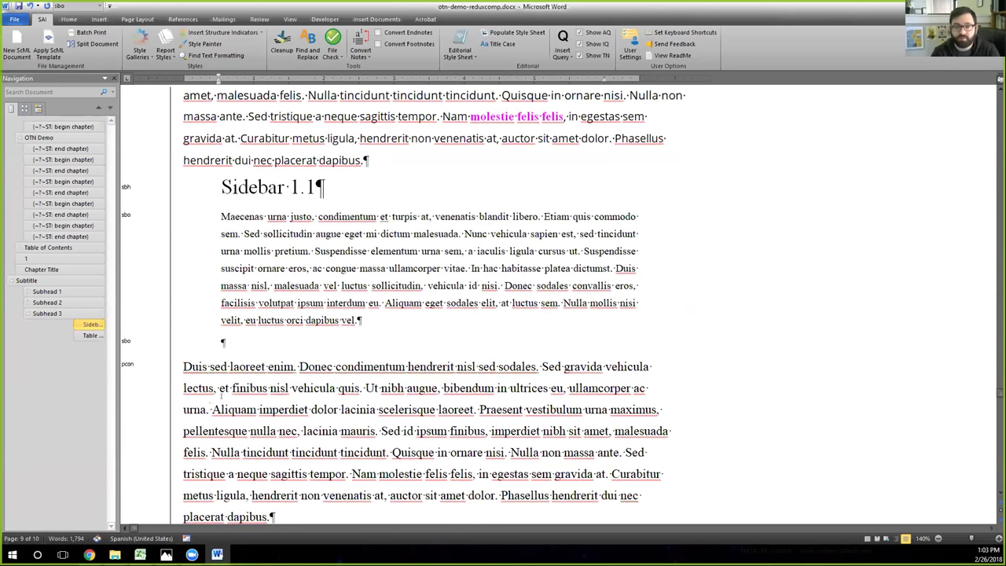
{"action": "scroll", "coordinate": [221, 395], "scroll_direction": "up", "scroll_amount": 4, "text": "ctrl"}
{"action": "double_click", "coordinate": [231, 402]}
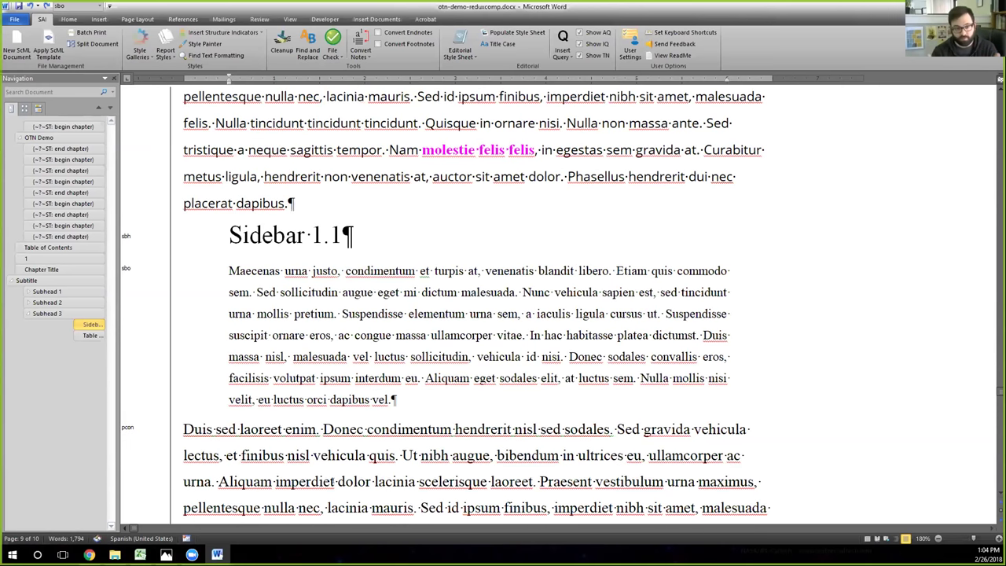
{"action": "key", "text": "BackSpace"}
{"action": "key", "text": "shift+Return"}
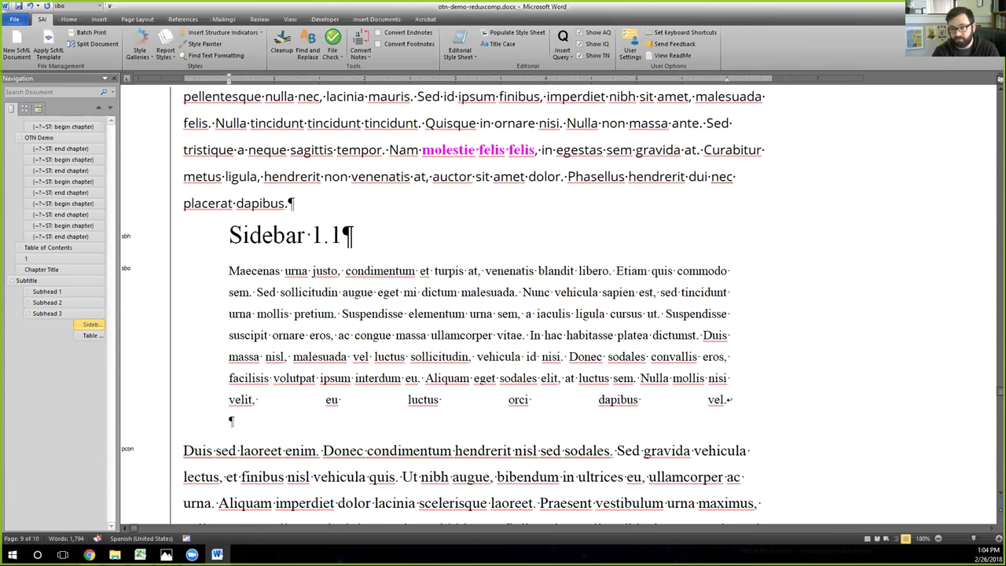
{"action": "scroll", "coordinate": [502, 314], "scroll_direction": "up", "scroll_amount": 3, "text": "ctrl"}
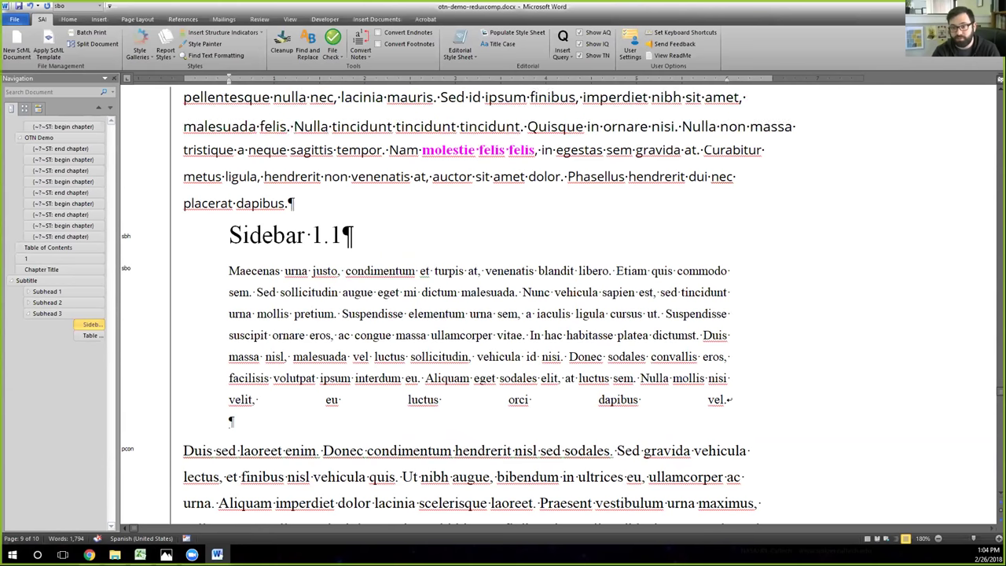
{"action": "key", "text": "shift+Left"}
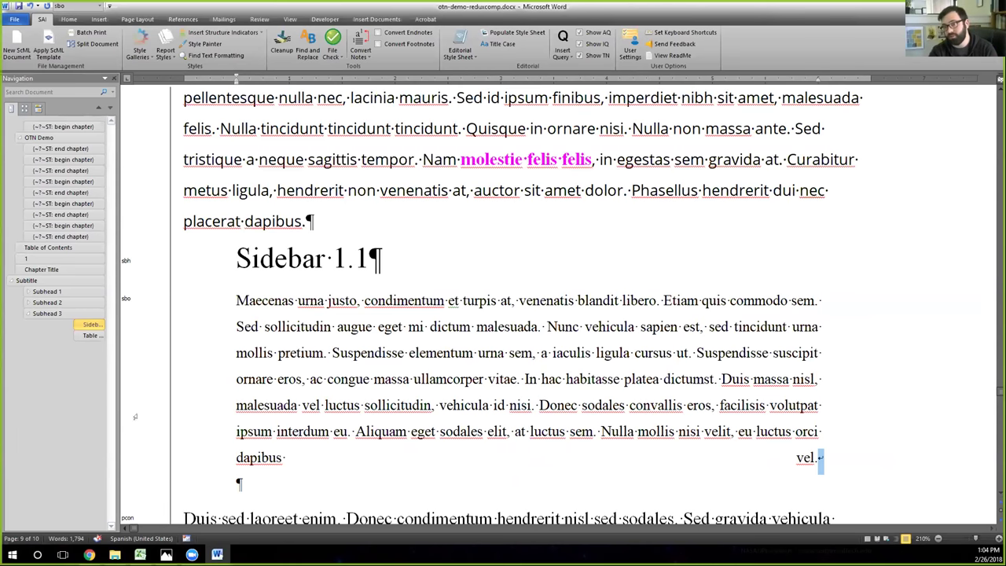
{"action": "left_click", "coordinate": [531, 427]}
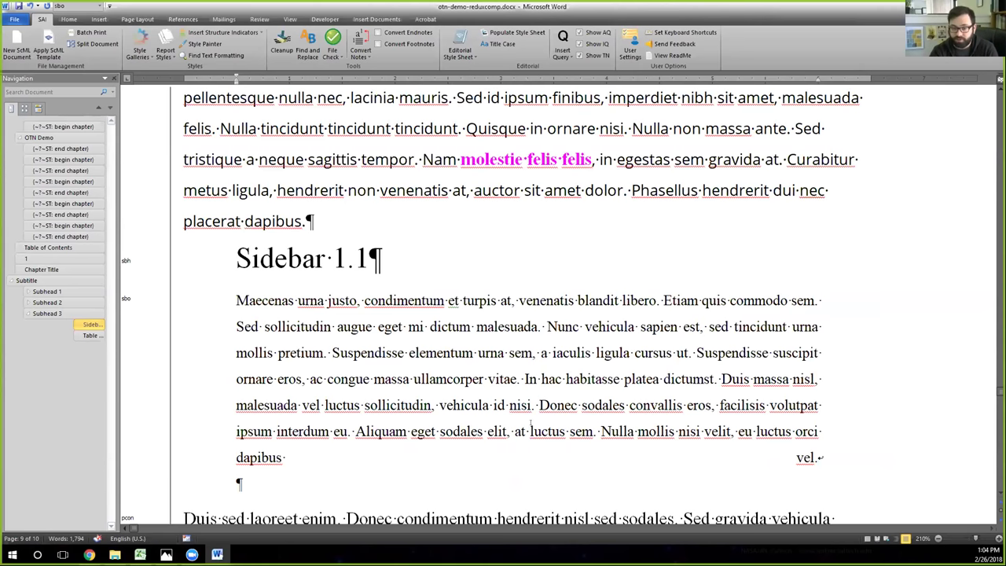
{"action": "key", "text": "shift+Return"}
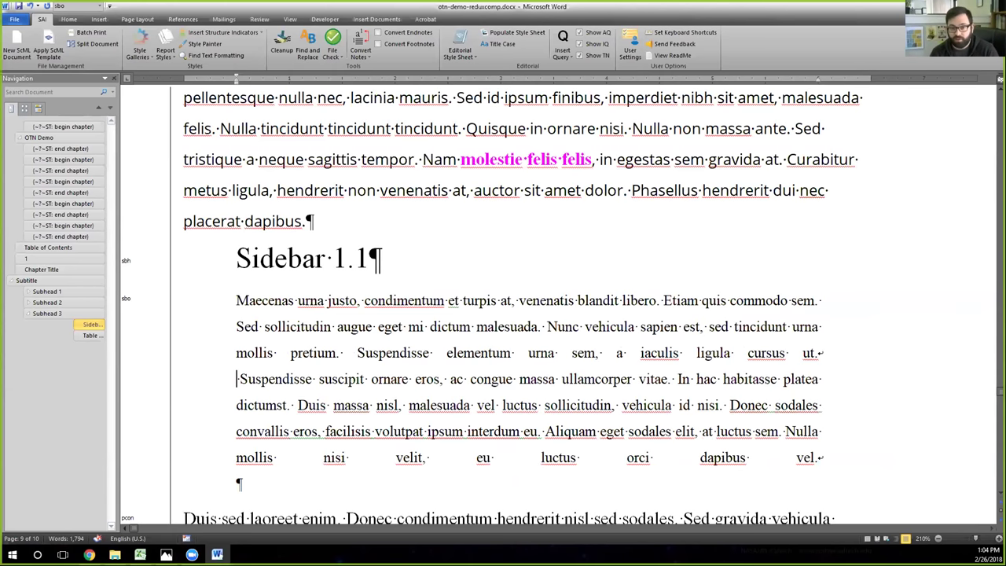
{"action": "key", "text": "shift+Return"}
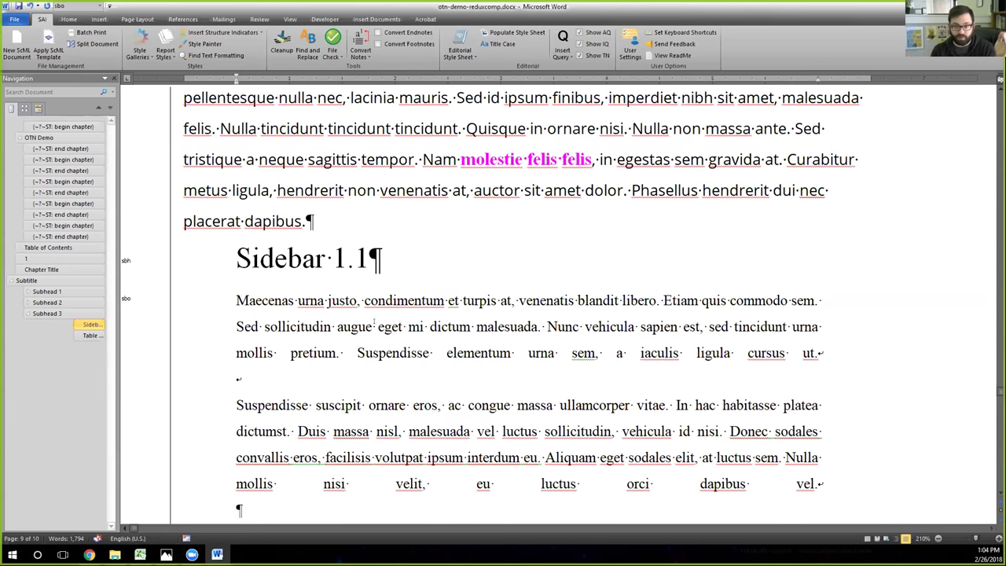
{"action": "left_click_drag", "start_coordinate": [822, 353], "coordinate": [825, 322]}
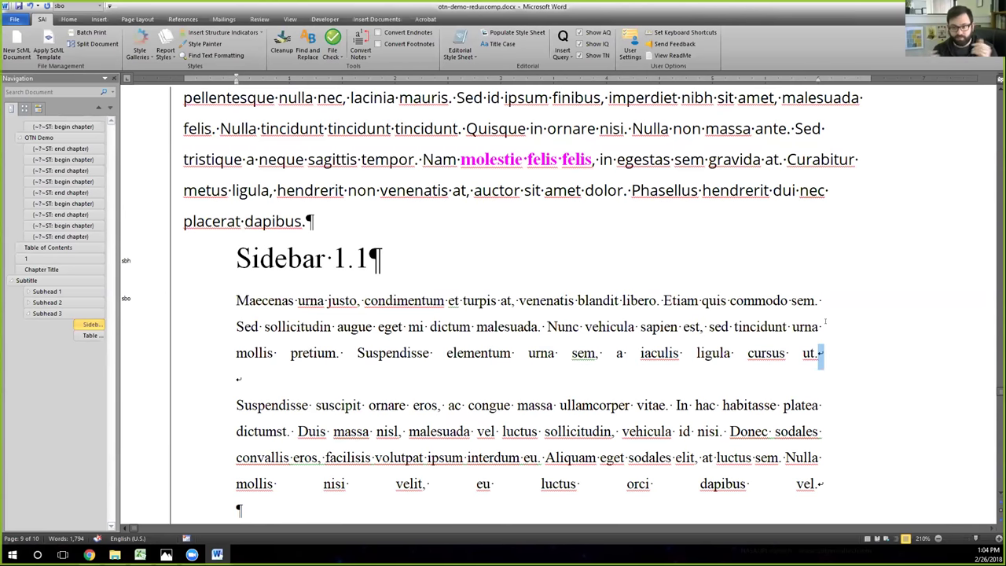
{"action": "key", "text": "Right"}
{"action": "key", "text": "shift+Right"}
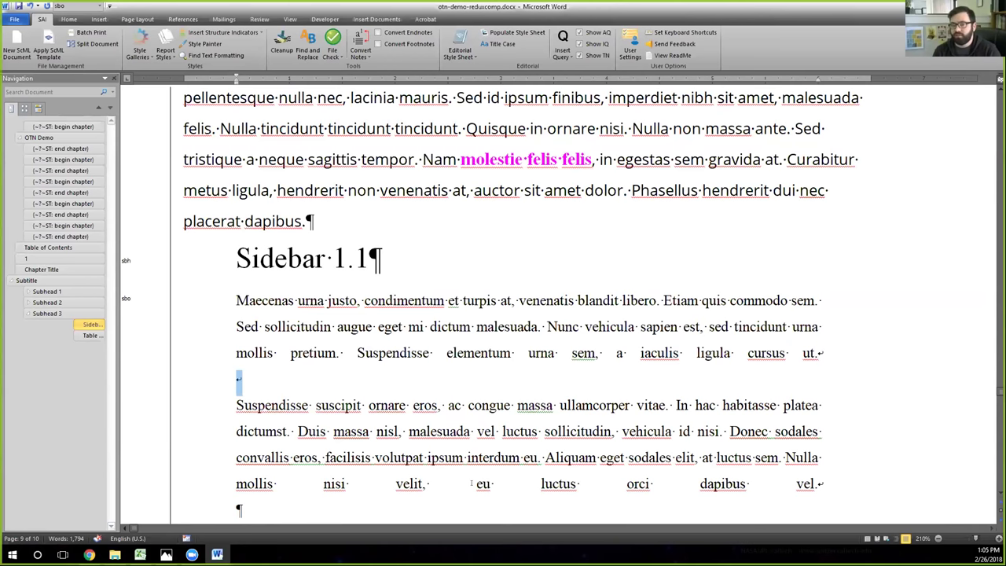
{"action": "left_click", "coordinate": [599, 405]}
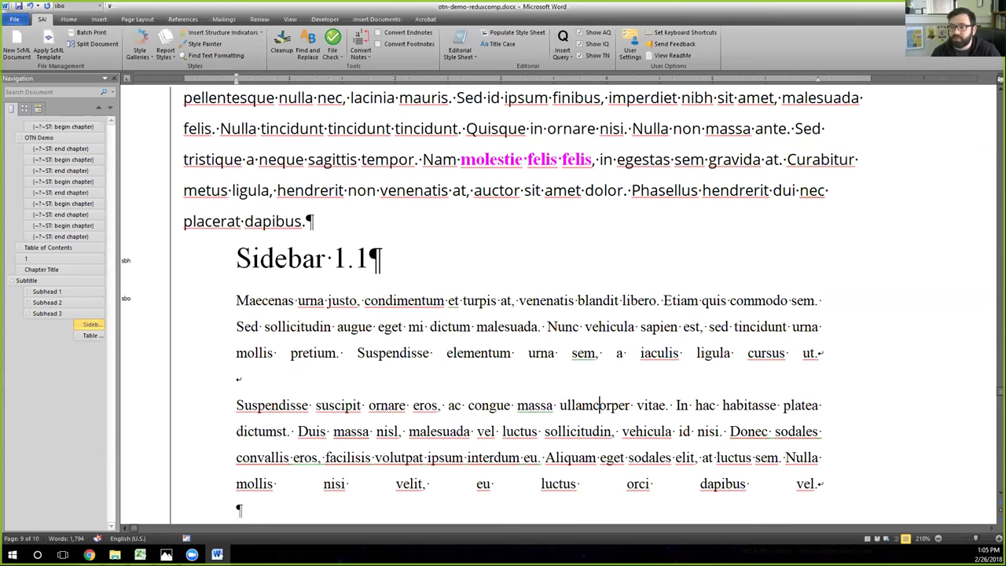
{"action": "left_click", "coordinate": [818, 353]}
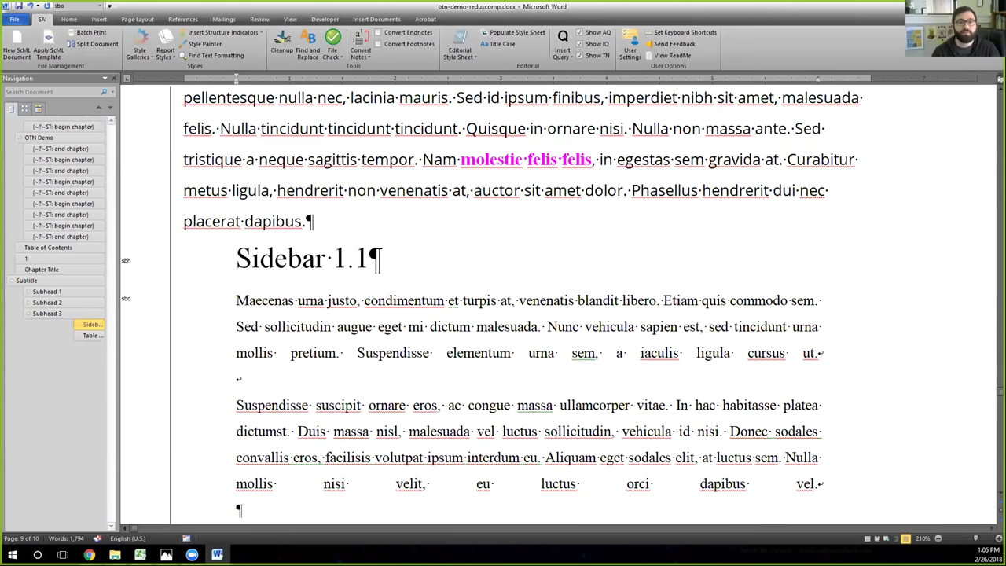
{"action": "key", "text": "shift+Right"}
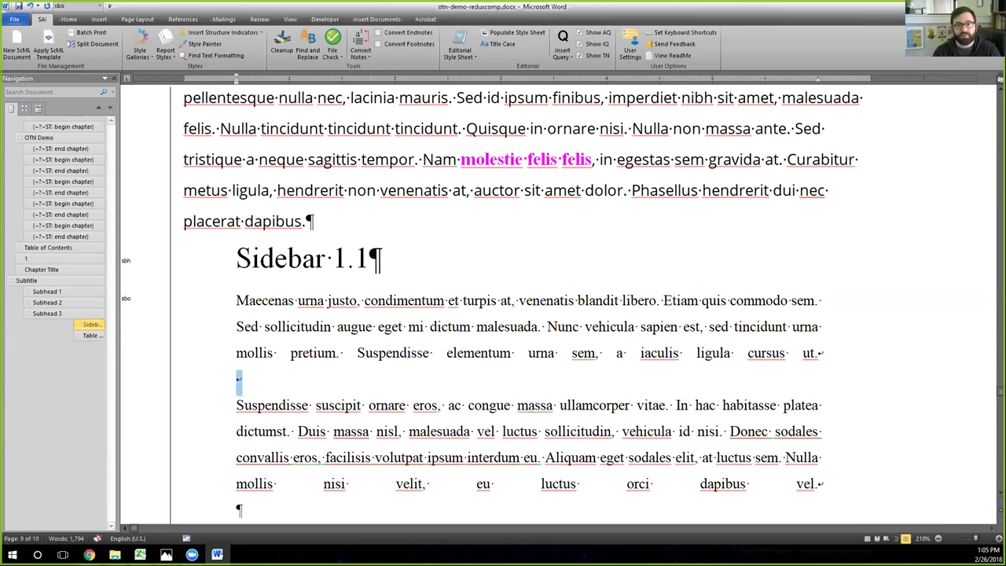
{"action": "left_click", "coordinate": [658, 353]}
{"action": "key", "text": "ctrl+shift+c"}
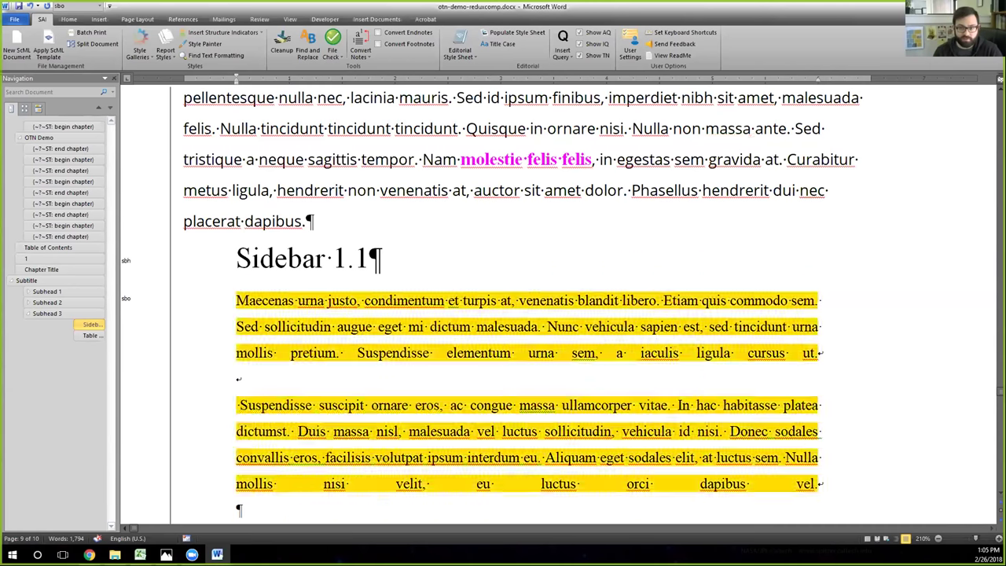
{"action": "key", "text": "BackSpace"}
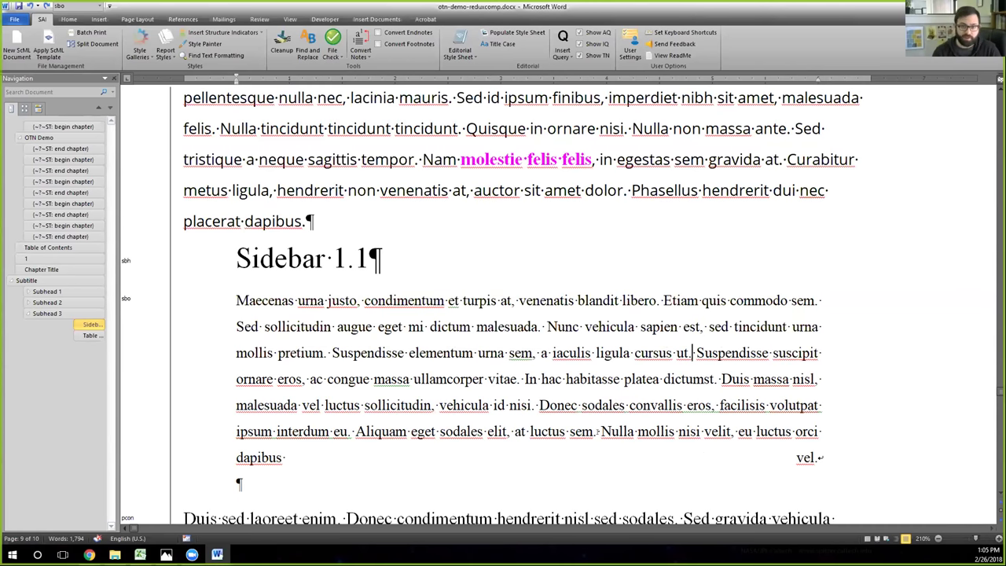
{"action": "left_click", "coordinate": [240, 483]}
{"action": "key", "text": "BackSpace"}
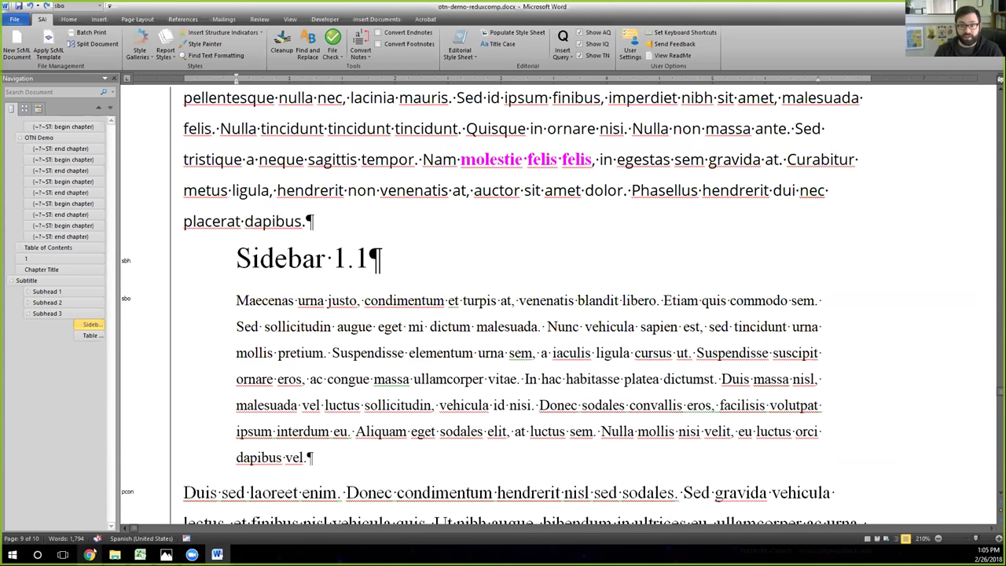
{"action": "mouse_move", "coordinate": [90, 555]}
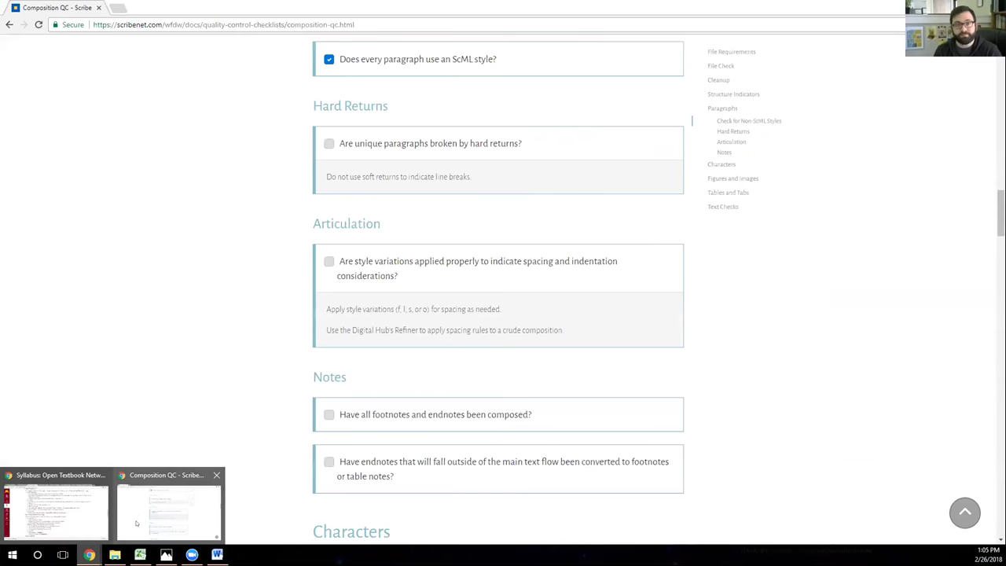
{"action": "left_click", "coordinate": [139, 522]}
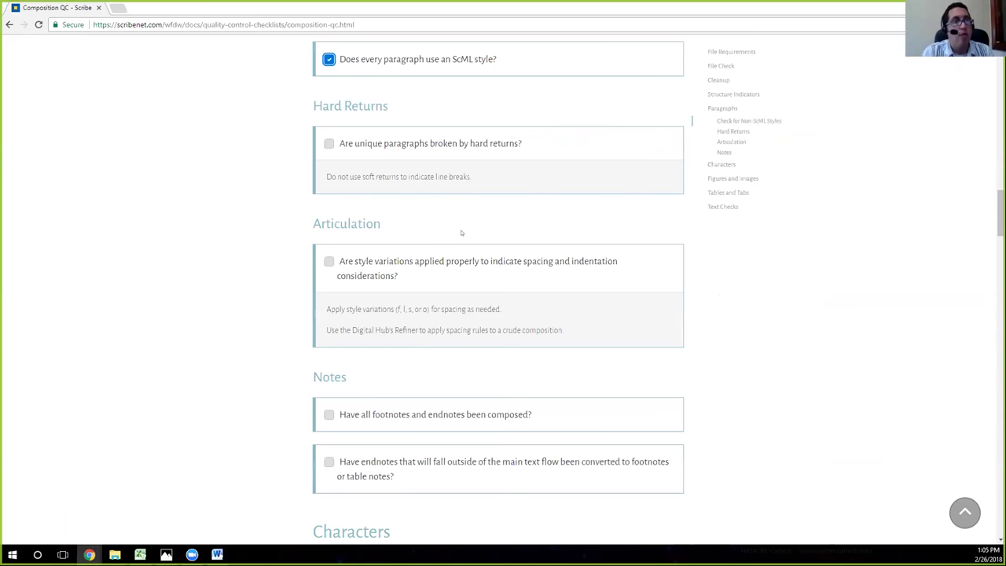
{"action": "left_click", "coordinate": [217, 554]}
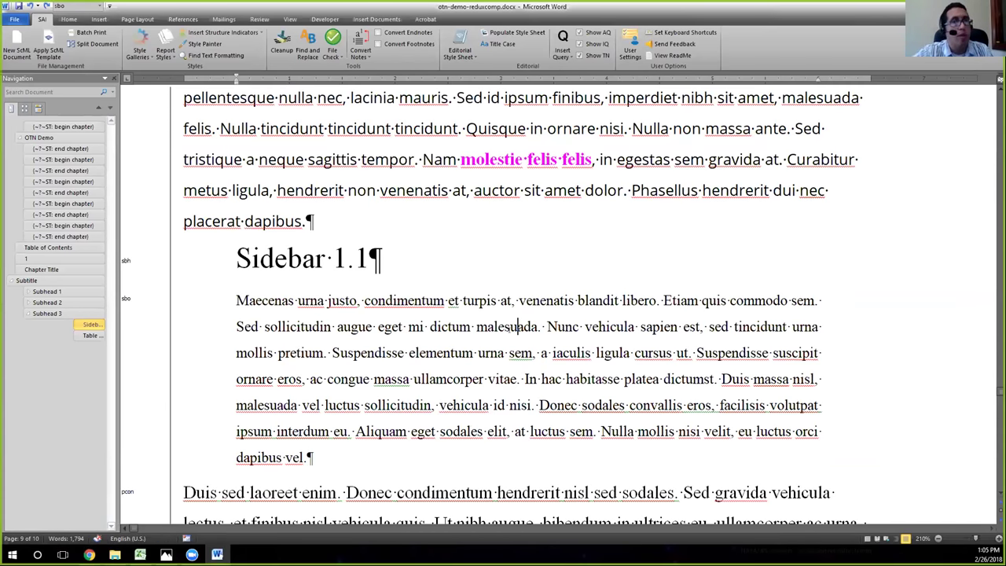
- Set up a Find search for manual line breaks (^l) and test it on the sidebar paragraph
{"action": "left_click", "coordinate": [489, 327]}
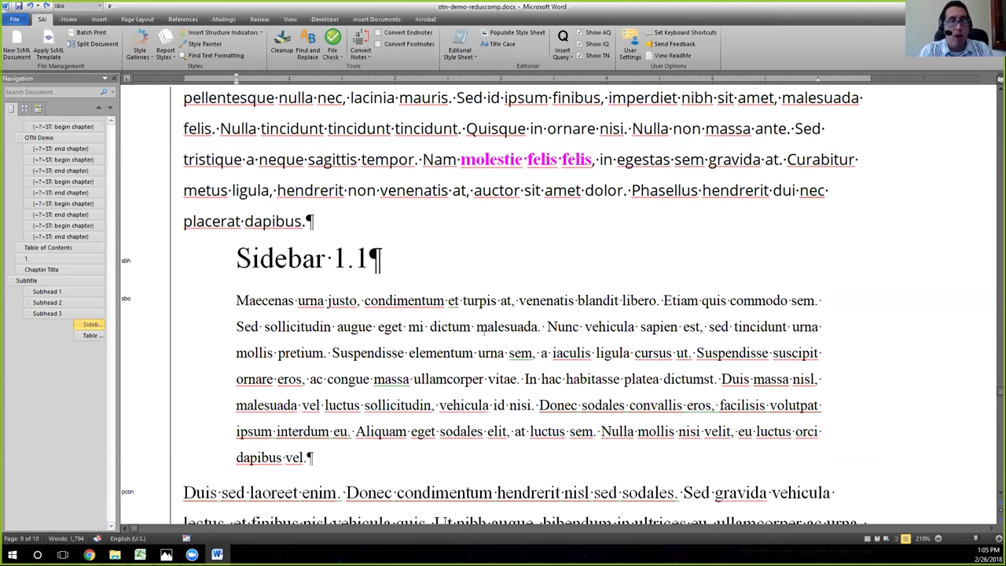
{"action": "key", "text": "ctrl+h"}
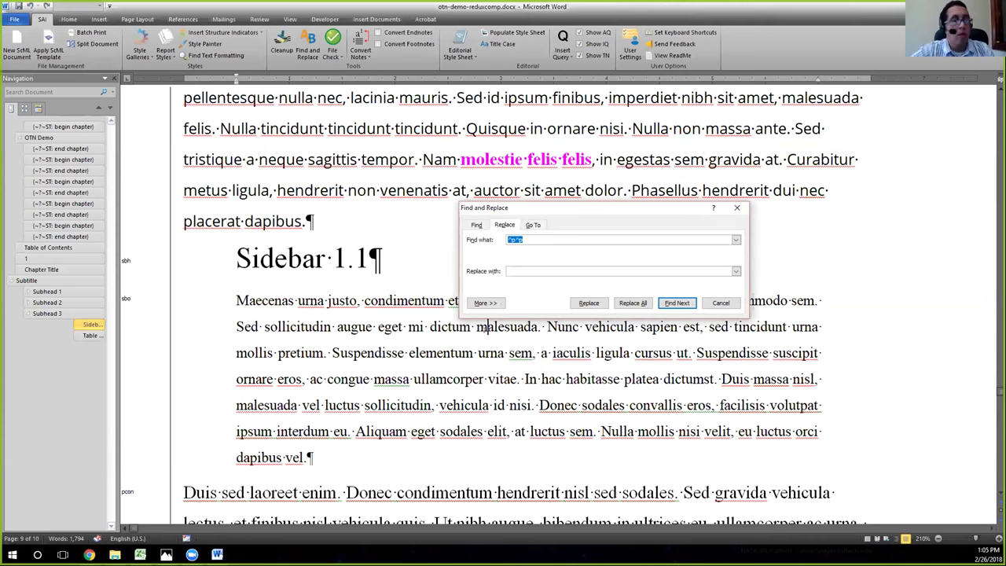
{"action": "key", "text": "BackSpace"}
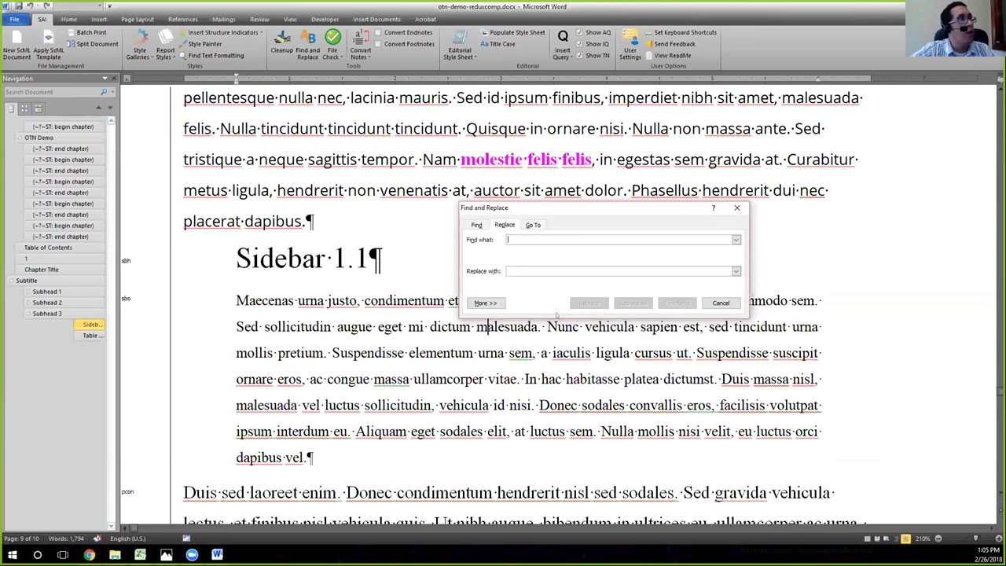
{"action": "left_click", "coordinate": [477, 225]}
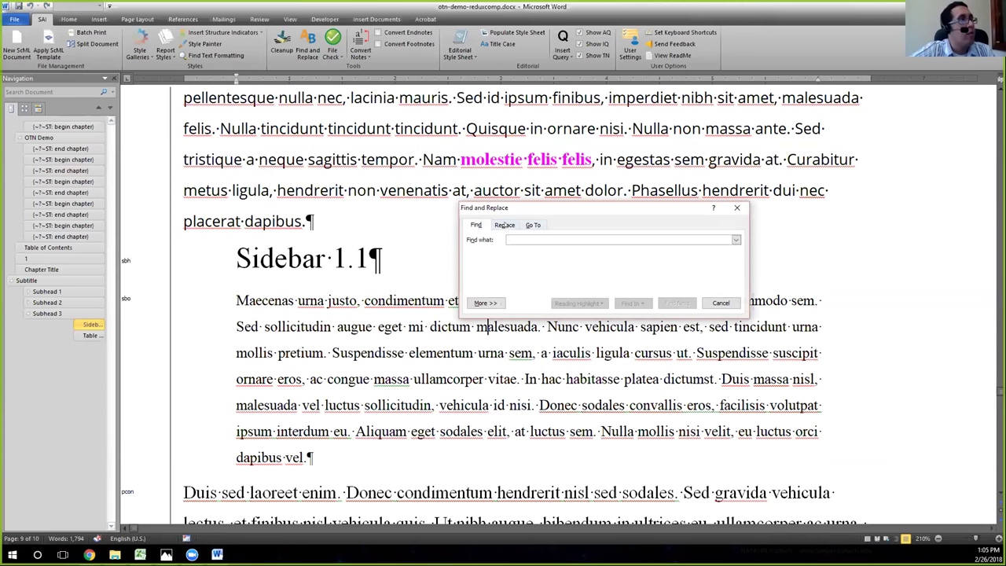
{"action": "left_click", "coordinate": [505, 227]}
{"action": "left_click", "coordinate": [477, 226]}
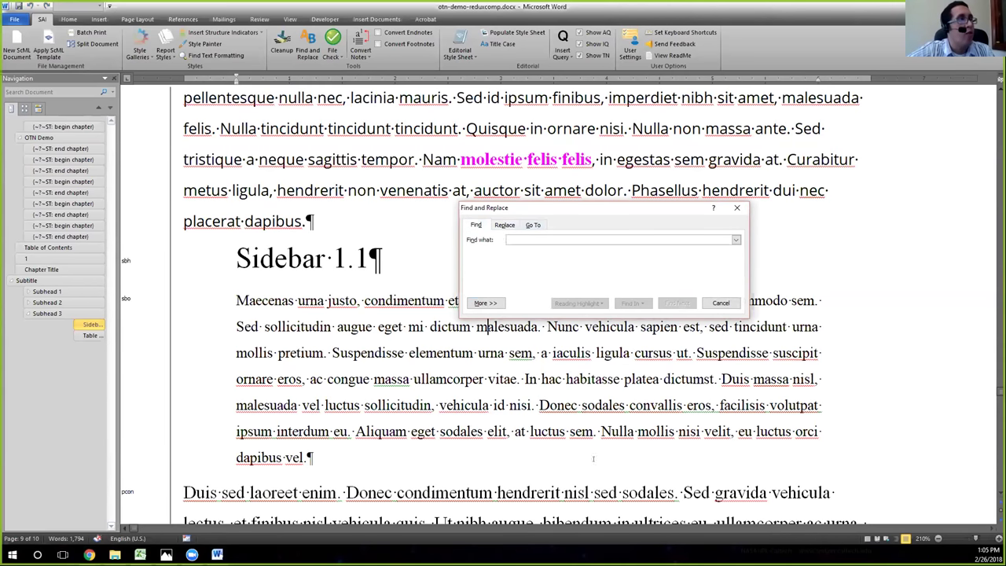
{"action": "left_click", "coordinate": [486, 303]}
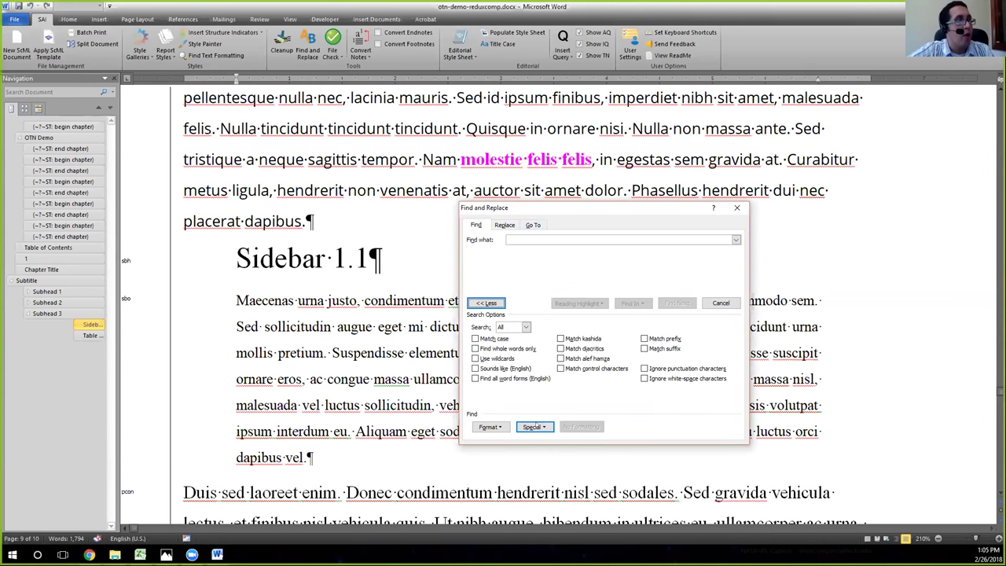
{"action": "left_click", "coordinate": [533, 426]}
{"action": "left_click", "coordinate": [586, 294]}
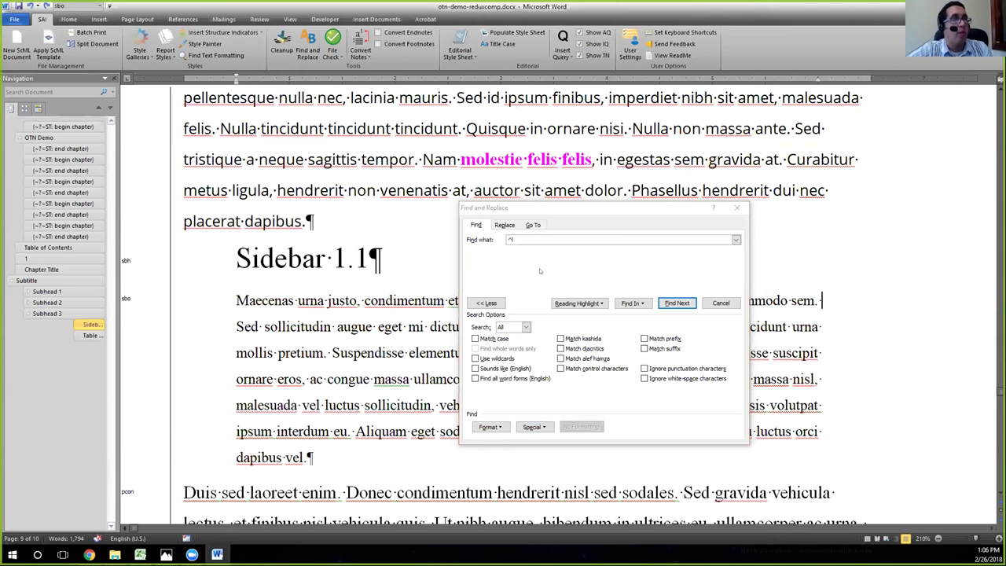
{"action": "key", "text": "shift+Return"}
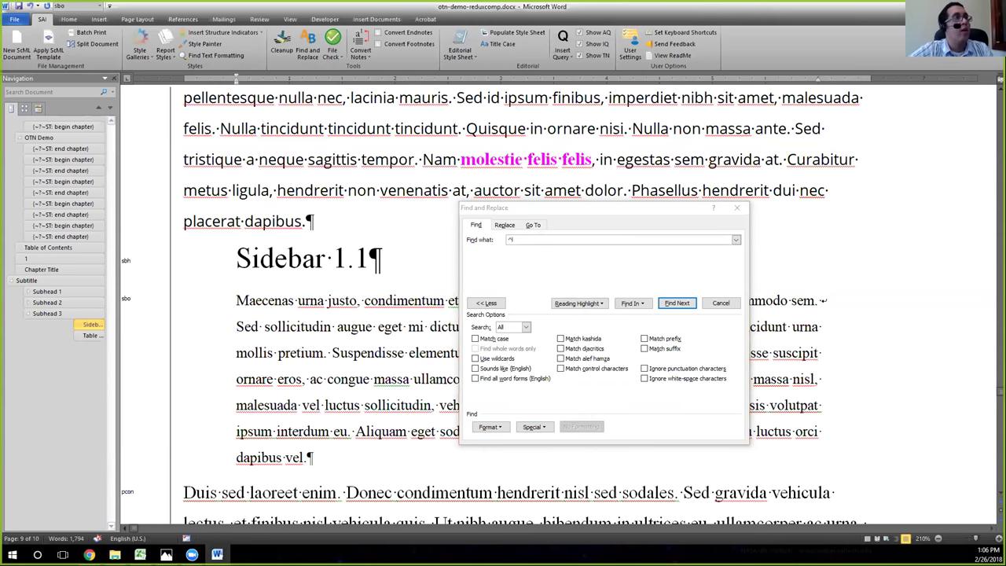
{"action": "left_click", "coordinate": [581, 129]}
{"action": "left_click", "coordinate": [615, 224]}
{"action": "key", "text": "Return"}
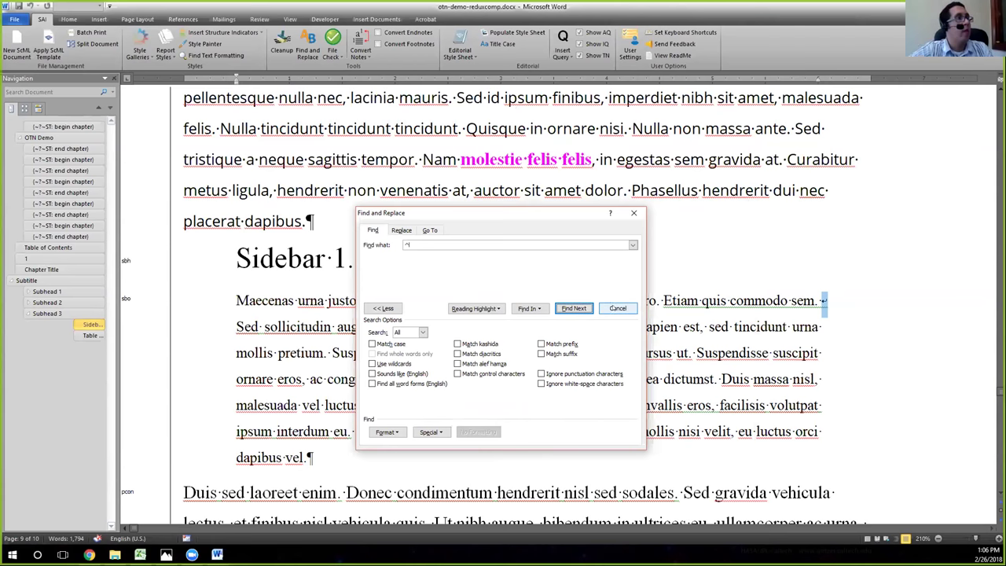
{"action": "left_click", "coordinate": [616, 309]}
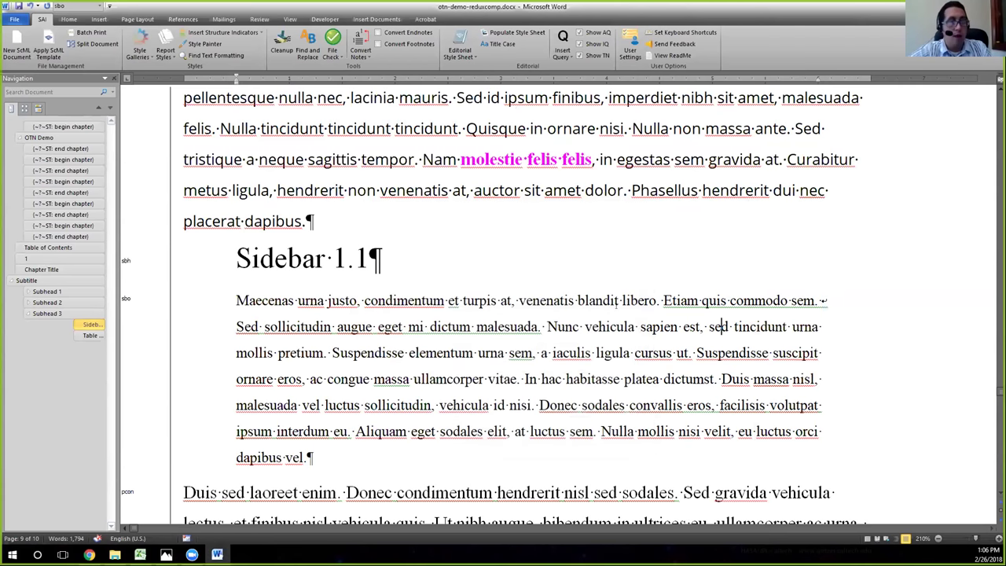
- Search again for manual line breaks, confirm none are found, and close the dialog
{"action": "left_click", "coordinate": [673, 300]}
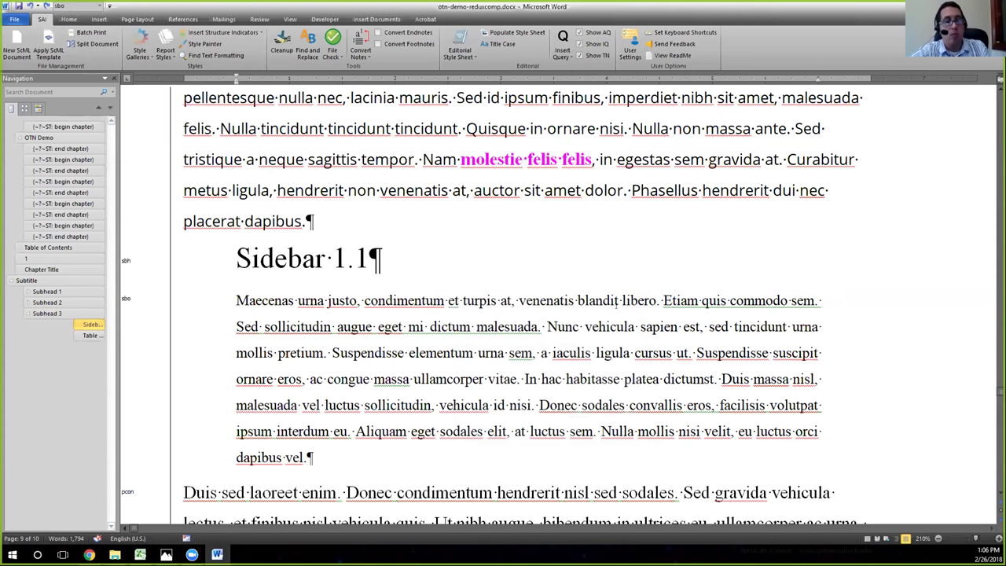
{"action": "key", "text": "ctrl+h"}
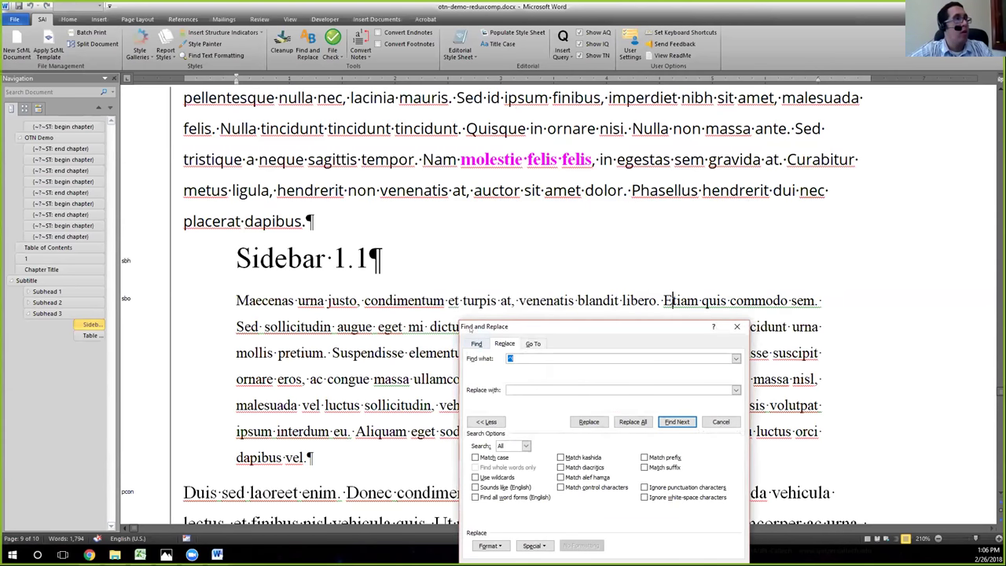
{"action": "left_click", "coordinate": [476, 343]}
{"action": "key", "text": "Return"}
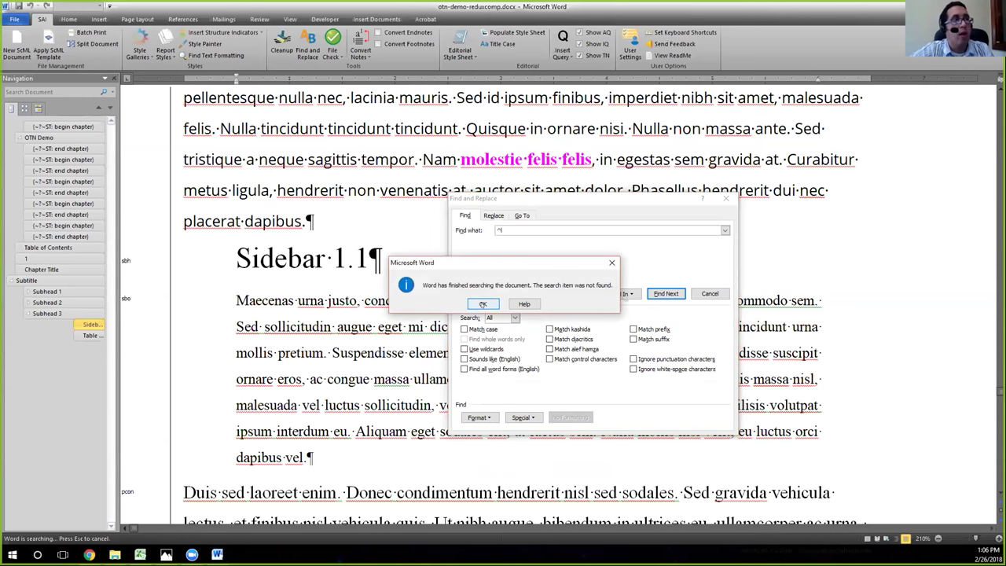
{"action": "left_click", "coordinate": [482, 304]}
{"action": "key", "text": "Escape"}
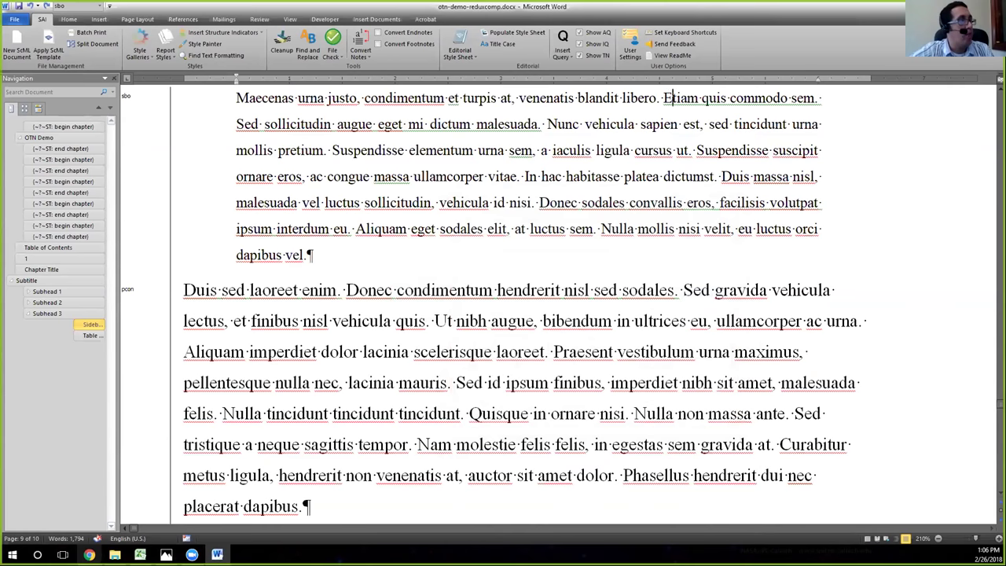
- Bring the Composition QC checklist forward and review the Hard Returns note on soft returns
{"action": "mouse_move", "coordinate": [89, 554]}
{"action": "left_click", "coordinate": [137, 533]}
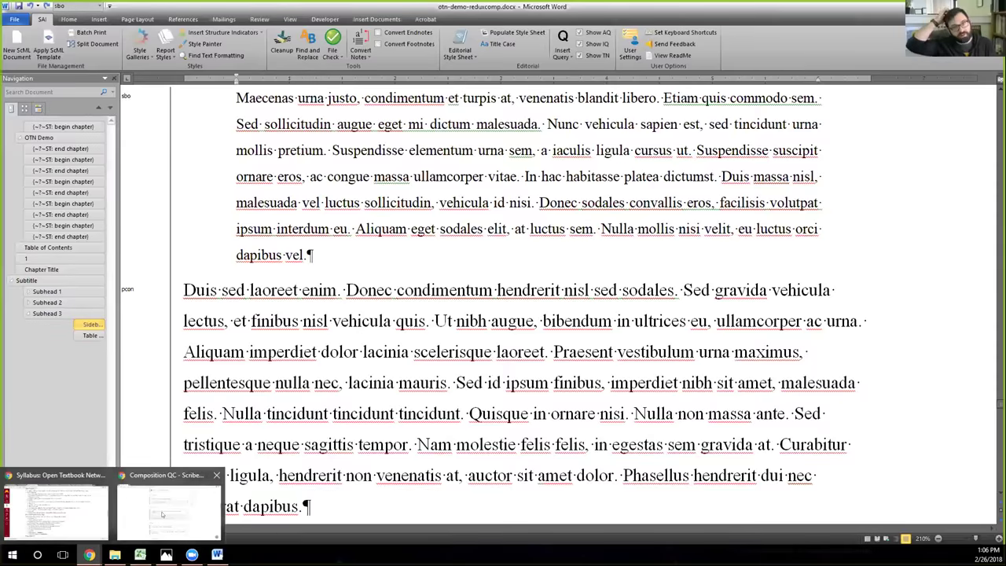
{"action": "left_click", "coordinate": [169, 510]}
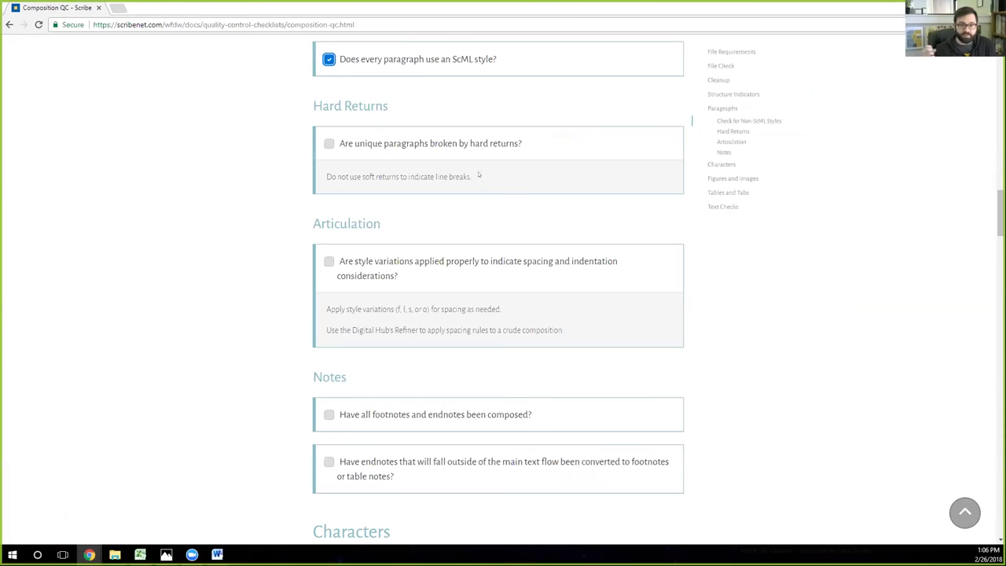
{"action": "left_click_drag", "start_coordinate": [477, 175], "coordinate": [319, 188]}
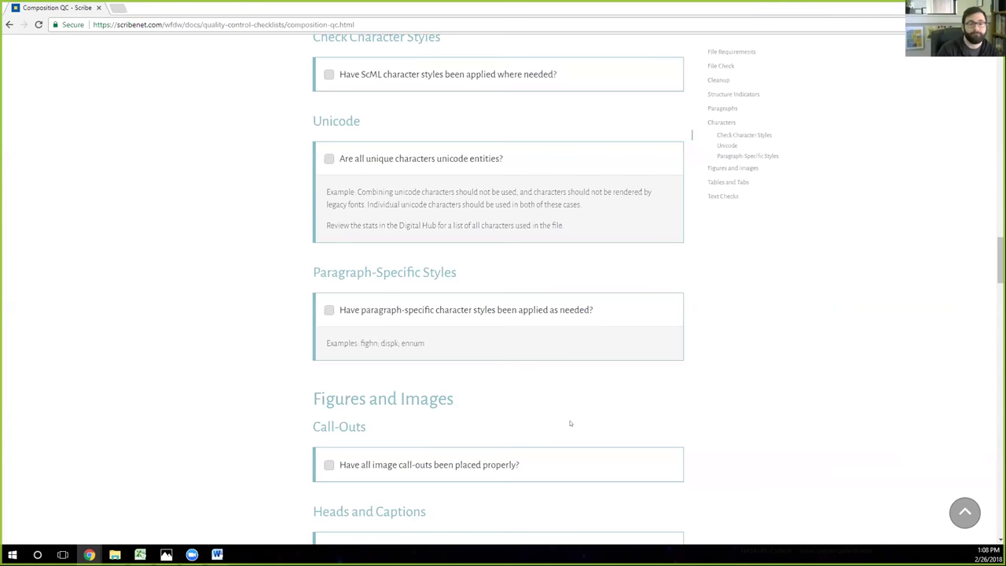
{"action": "scroll", "coordinate": [570, 423], "scroll_direction": "up", "scroll_amount": 5}
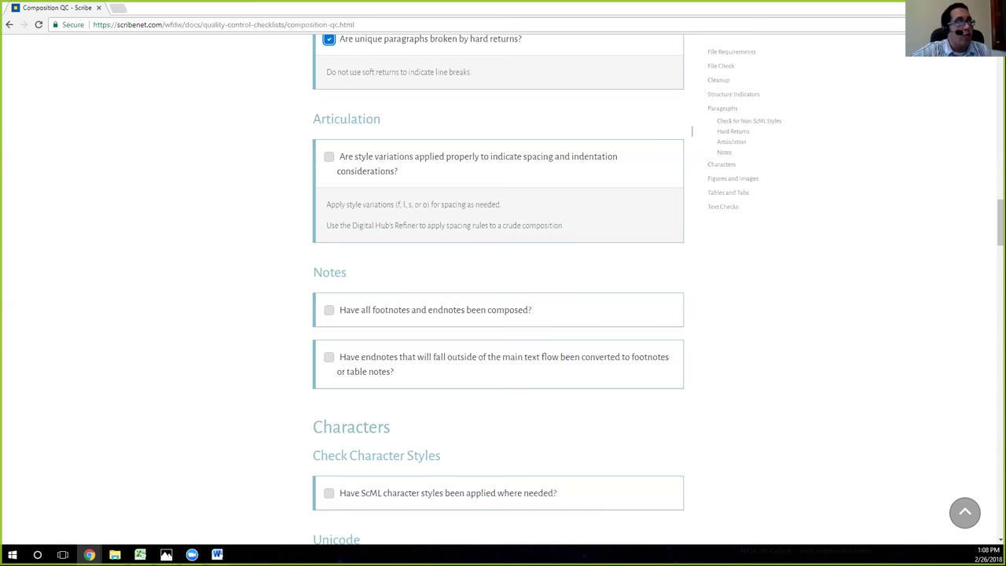
- Confirm the first numbered-list item above Subhead 2 is styled exnlf, then return to Chrome
{"action": "left_click", "coordinate": [217, 554]}
{"action": "scroll", "coordinate": [403, 481], "scroll_direction": "up", "scroll_amount": 3}
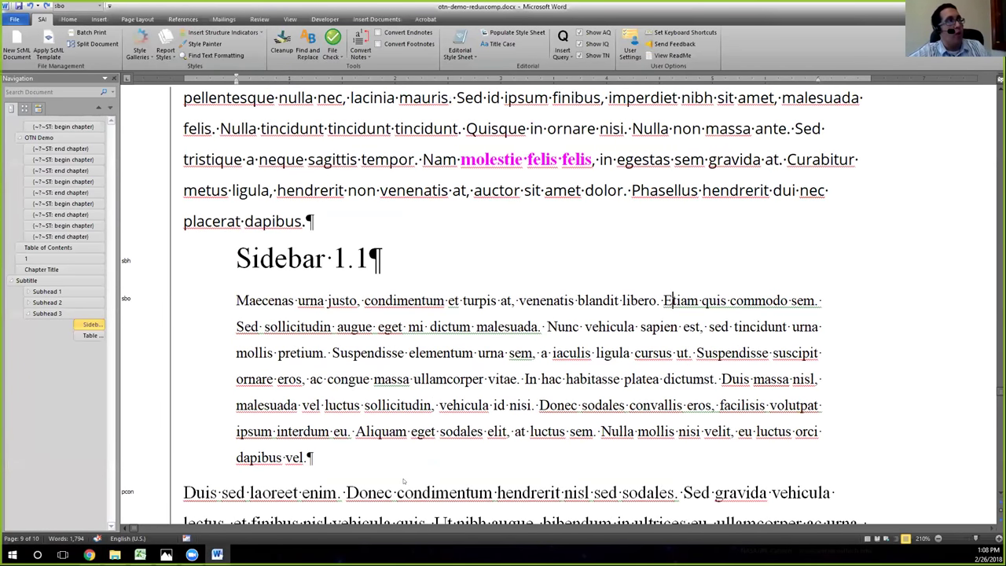
{"action": "scroll", "coordinate": [403, 481], "scroll_direction": "up", "scroll_amount": 5}
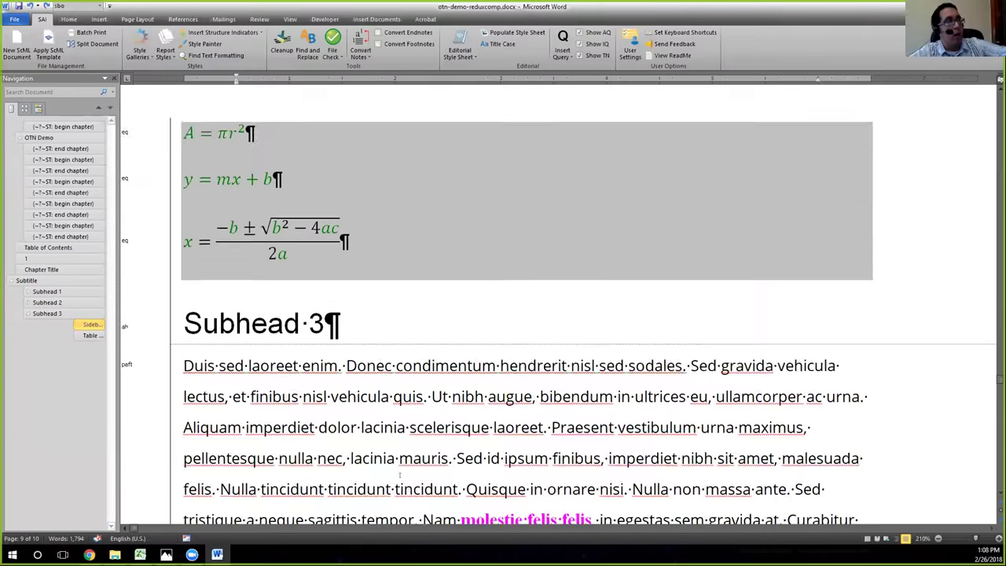
{"action": "scroll", "coordinate": [397, 474], "scroll_direction": "up", "scroll_amount": 5}
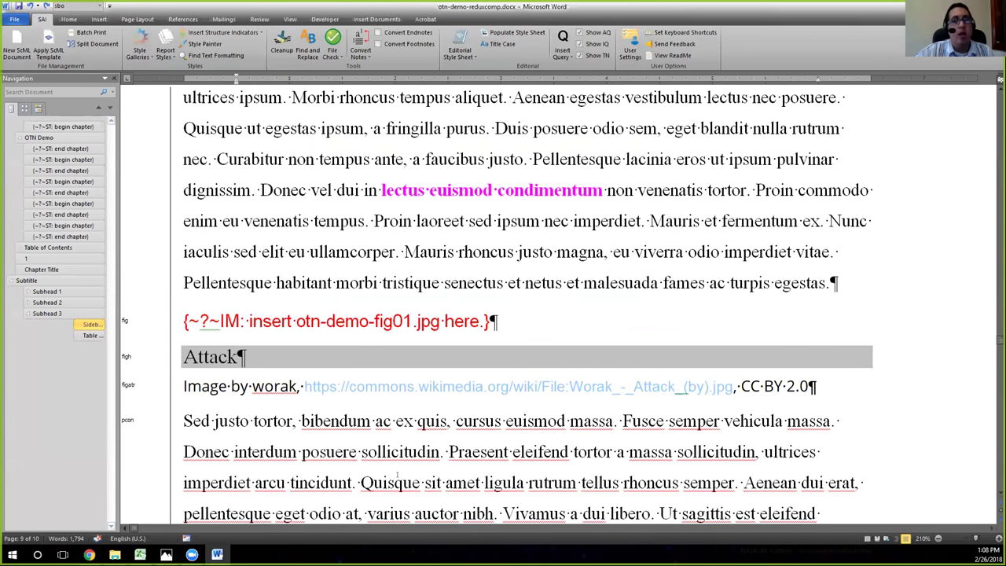
{"action": "scroll", "coordinate": [397, 474], "scroll_direction": "up", "scroll_amount": 1}
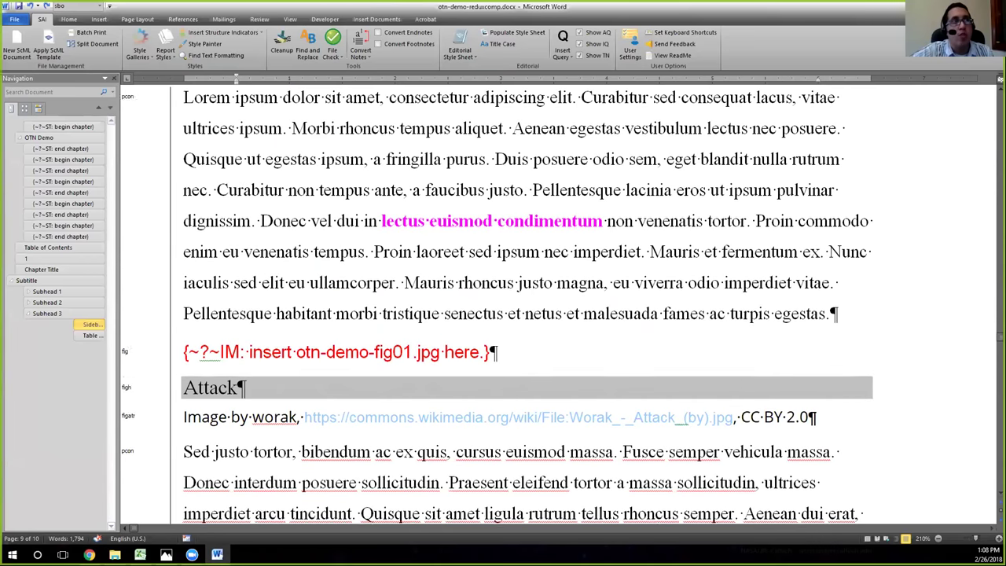
{"action": "scroll", "coordinate": [562, 306], "scroll_direction": "up", "scroll_amount": 1}
{"action": "scroll", "coordinate": [508, 314], "scroll_direction": "up", "scroll_amount": 1}
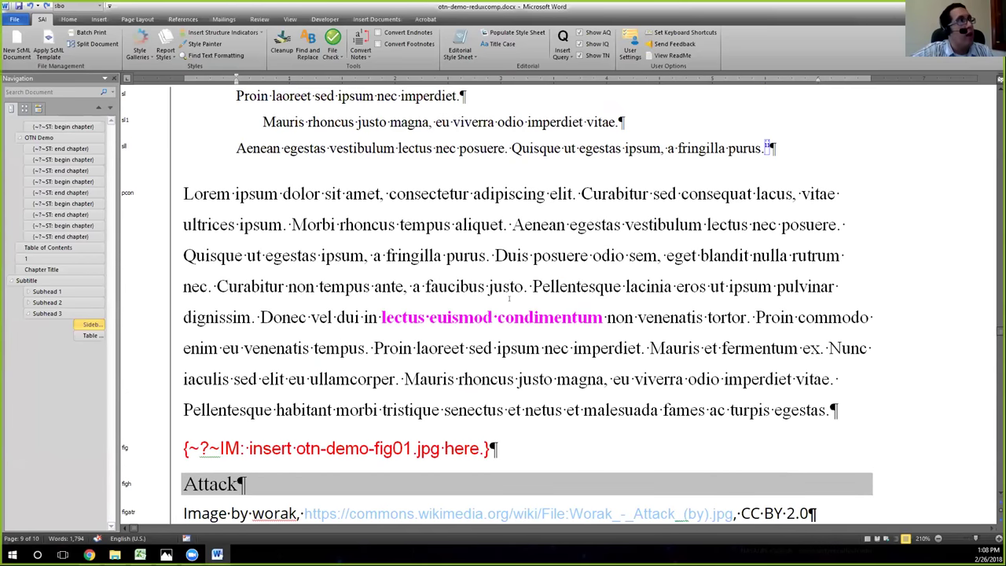
{"action": "scroll", "coordinate": [508, 314], "scroll_direction": "up", "scroll_amount": 10}
{"action": "scroll", "coordinate": [509, 314], "scroll_direction": "up", "scroll_amount": 3}
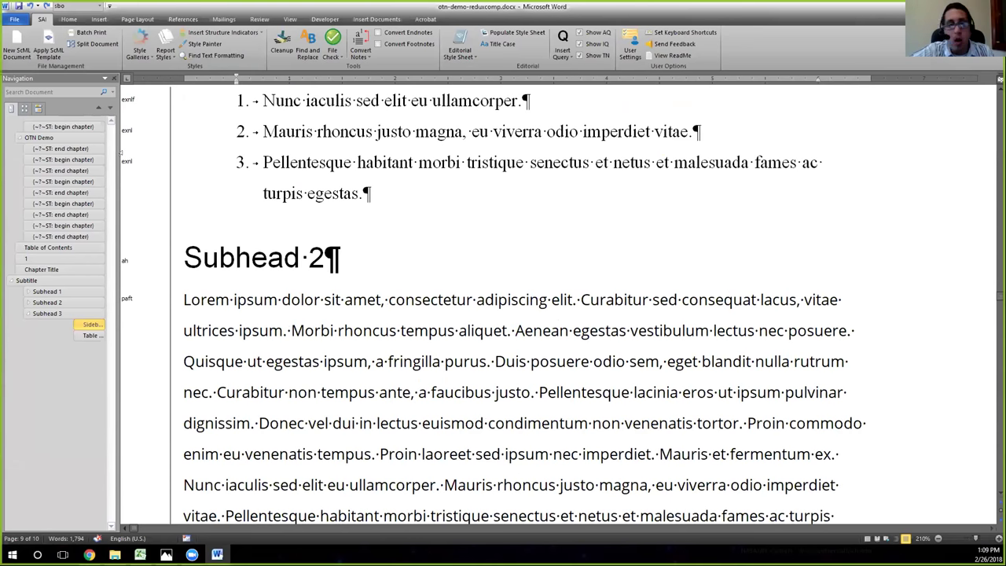
{"action": "scroll", "coordinate": [120, 174], "scroll_direction": "up", "scroll_amount": 2}
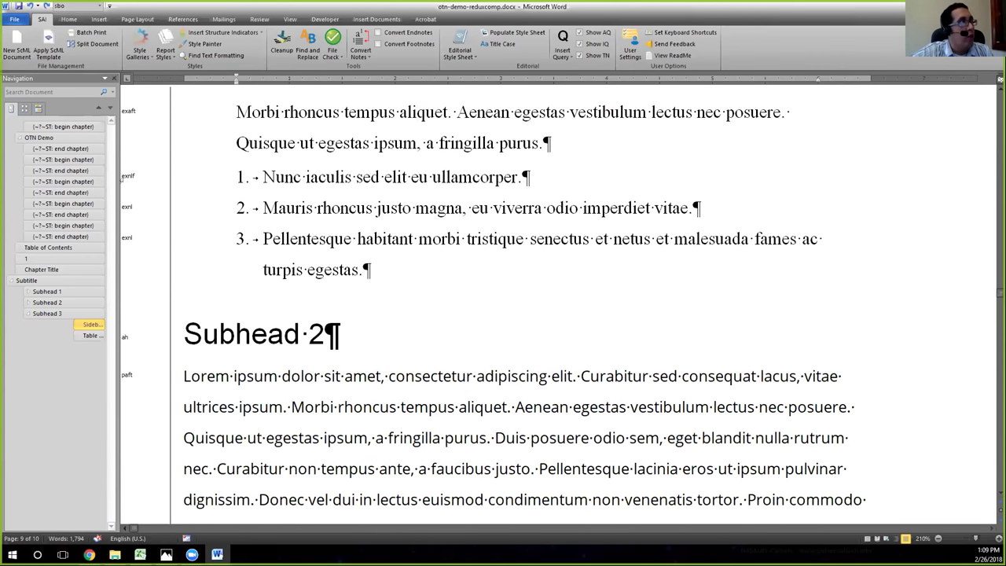
{"action": "left_click", "coordinate": [122, 177]}
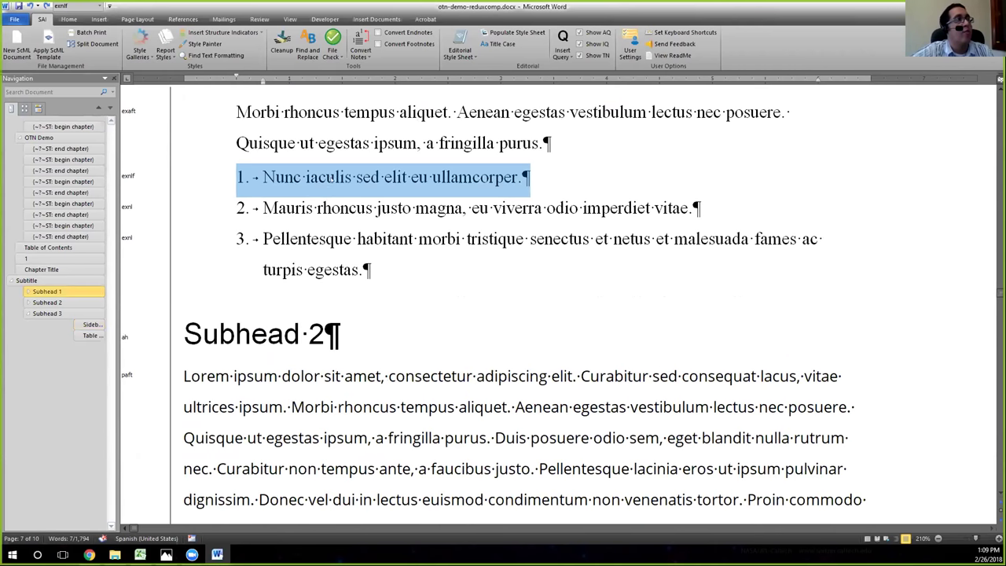
{"action": "left_click", "coordinate": [363, 143]}
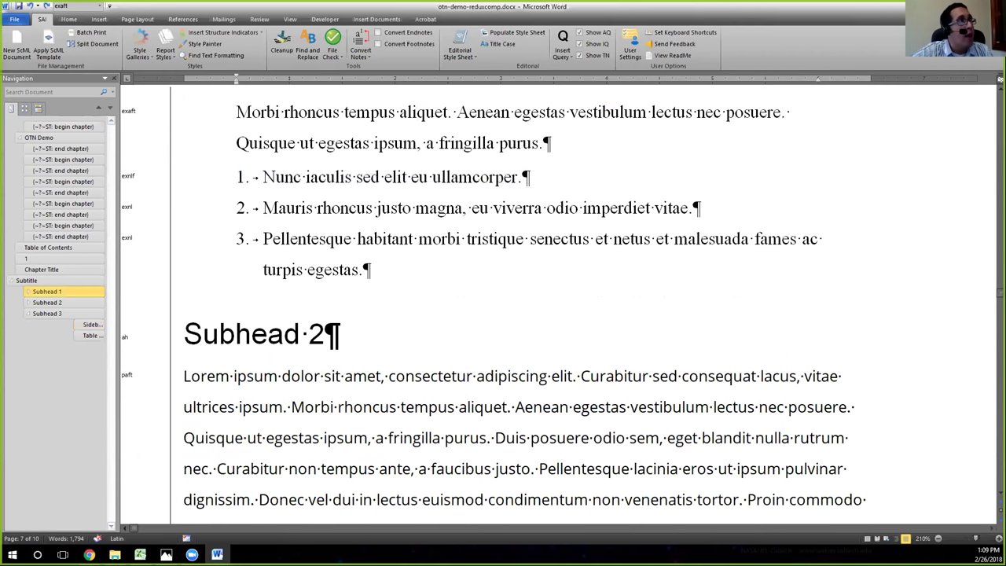
{"action": "left_click", "coordinate": [134, 179]}
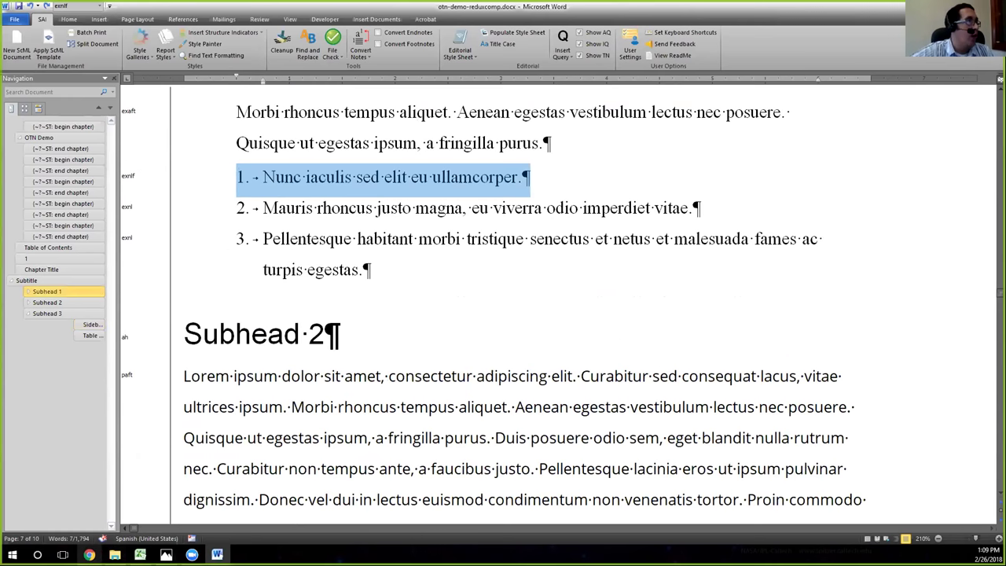
{"action": "left_click", "coordinate": [89, 554]}
- Tick the Articulation question, scroll down to the Notes items, and go back to Word
{"action": "left_click", "coordinate": [146, 531]}
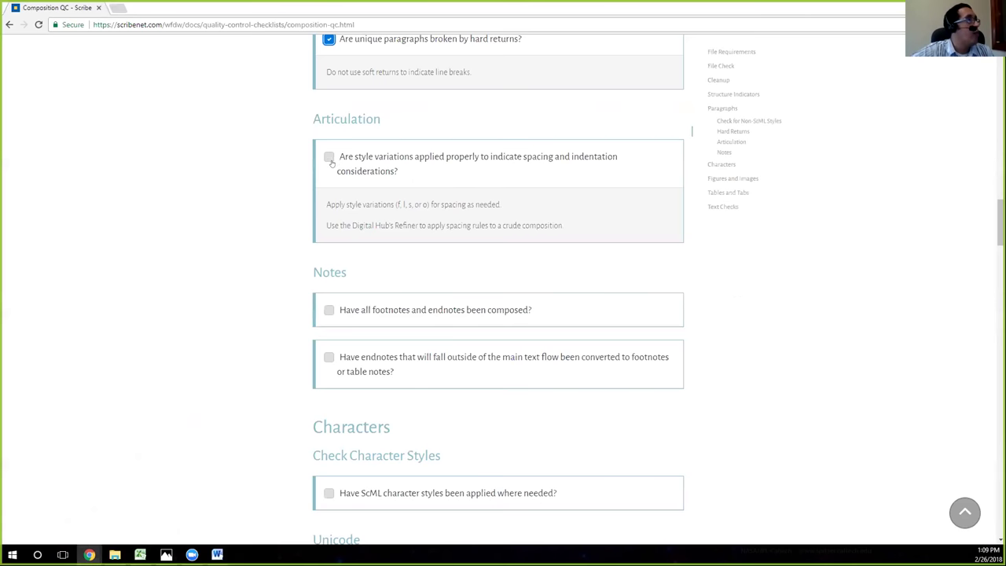
{"action": "left_click", "coordinate": [327, 157]}
{"action": "scroll", "coordinate": [326, 159], "scroll_direction": "down", "scroll_amount": 2}
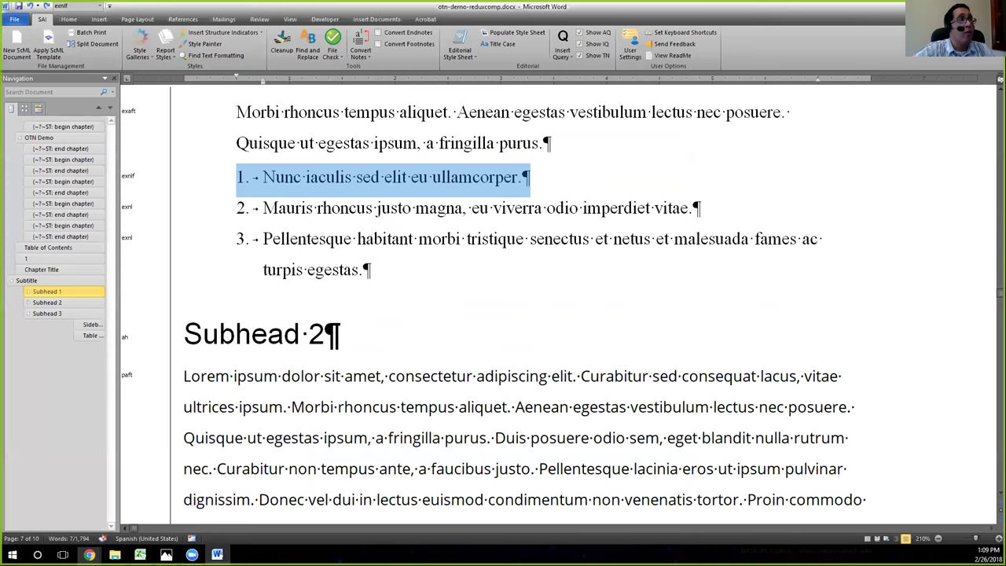
{"action": "left_click", "coordinate": [217, 554]}
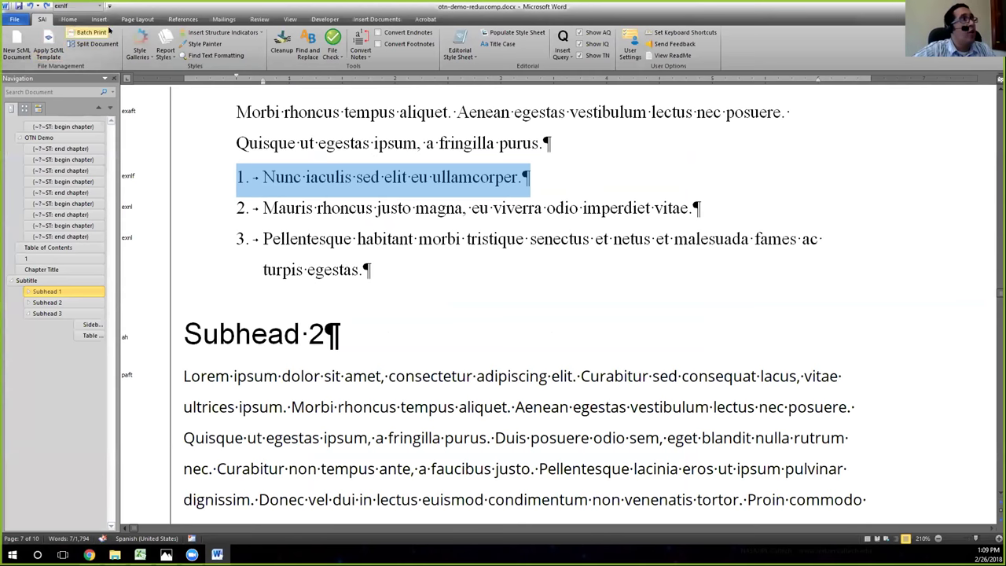
- Show the endnotes pane, review the first endnote, then shrink the pane to enlarge the document
{"action": "left_click", "coordinate": [179, 19]}
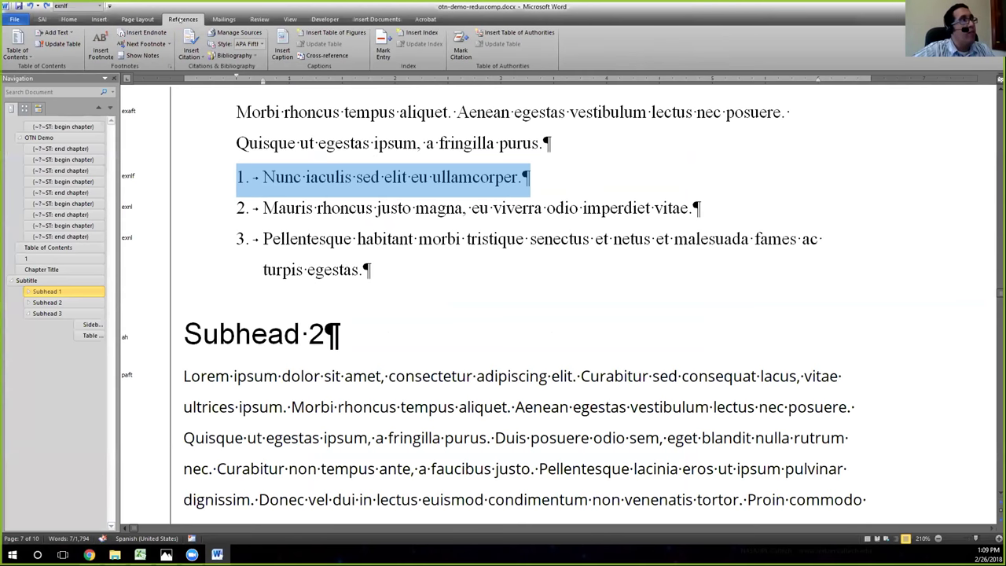
{"action": "left_click", "coordinate": [144, 54]}
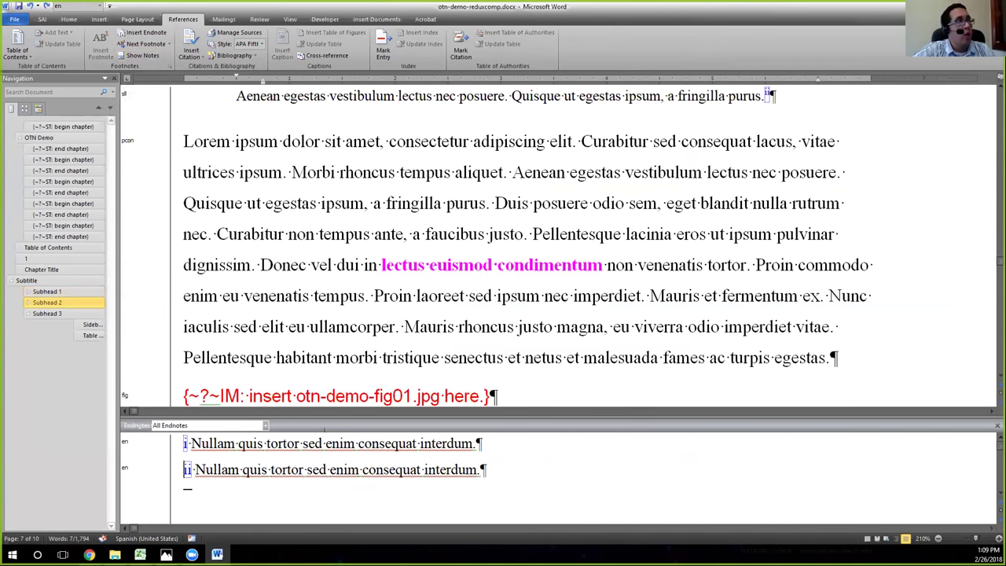
{"action": "left_click_drag", "start_coordinate": [560, 410], "coordinate": [559, 315]}
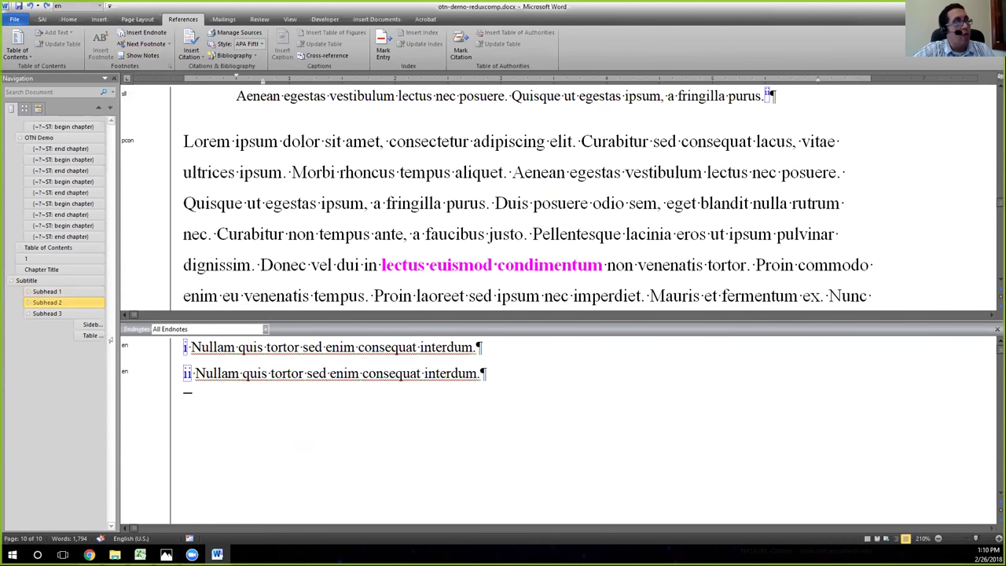
{"action": "left_click", "coordinate": [180, 351]}
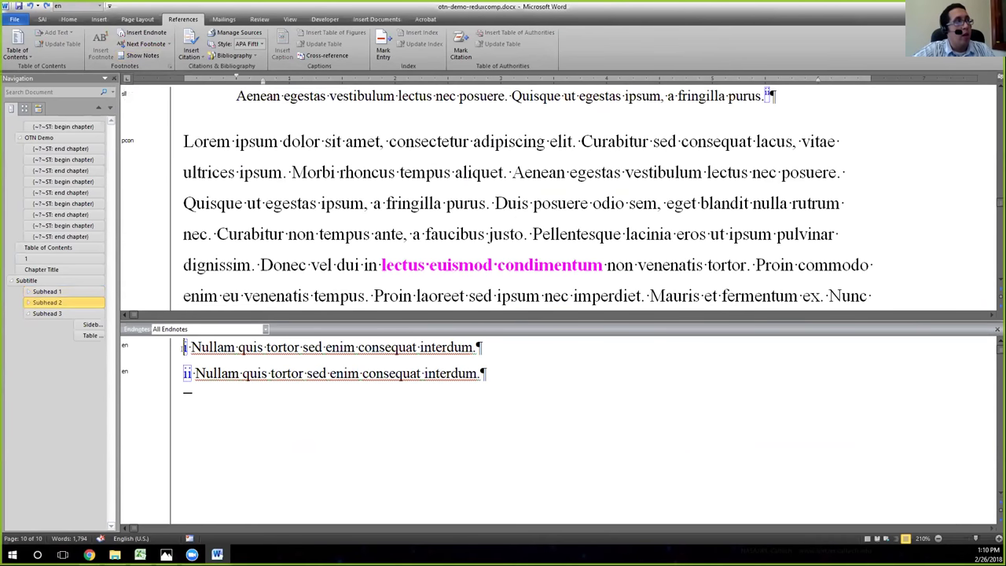
{"action": "double_click", "coordinate": [185, 347]}
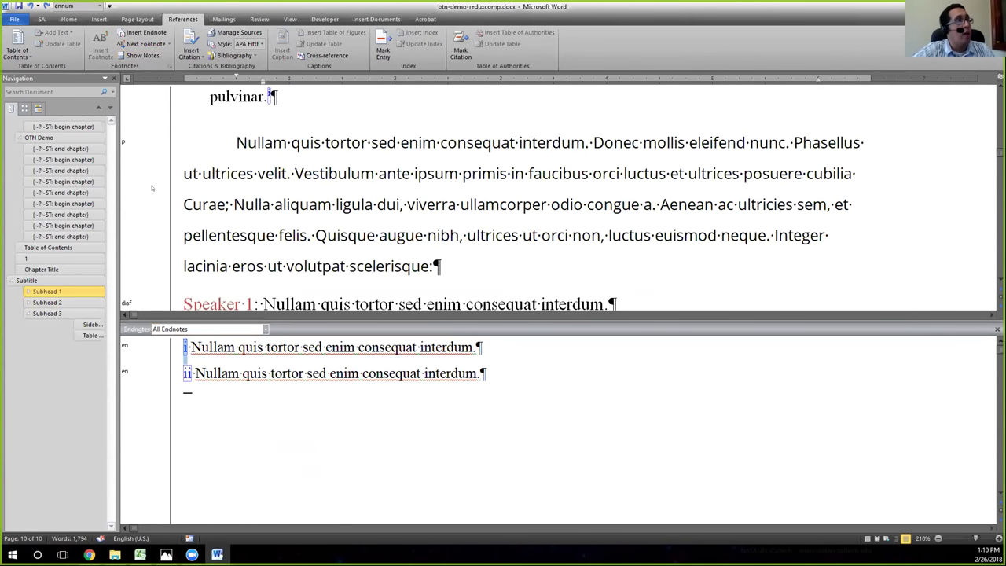
{"action": "left_click", "coordinate": [223, 346]}
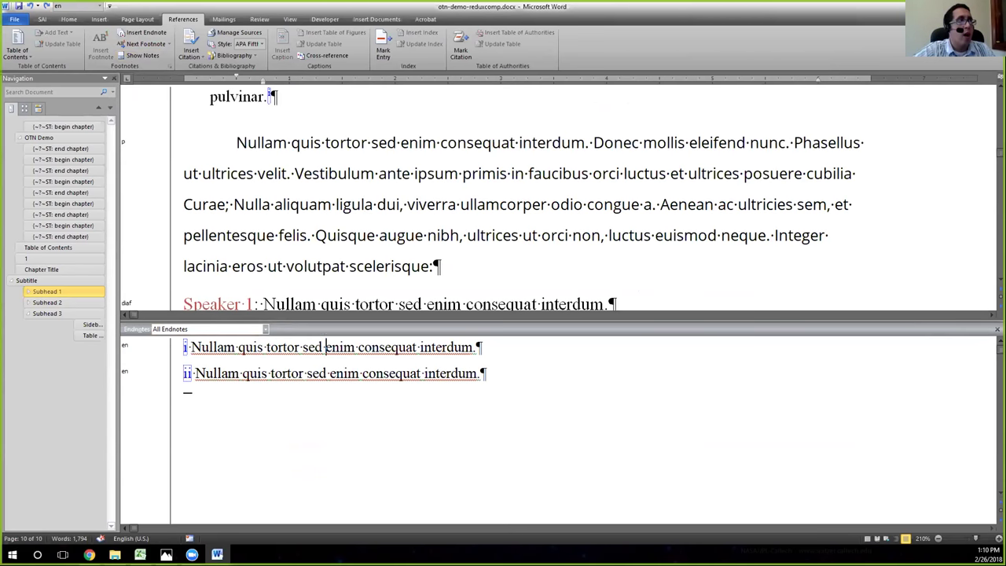
{"action": "left_click_drag", "start_coordinate": [326, 347], "coordinate": [353, 348]}
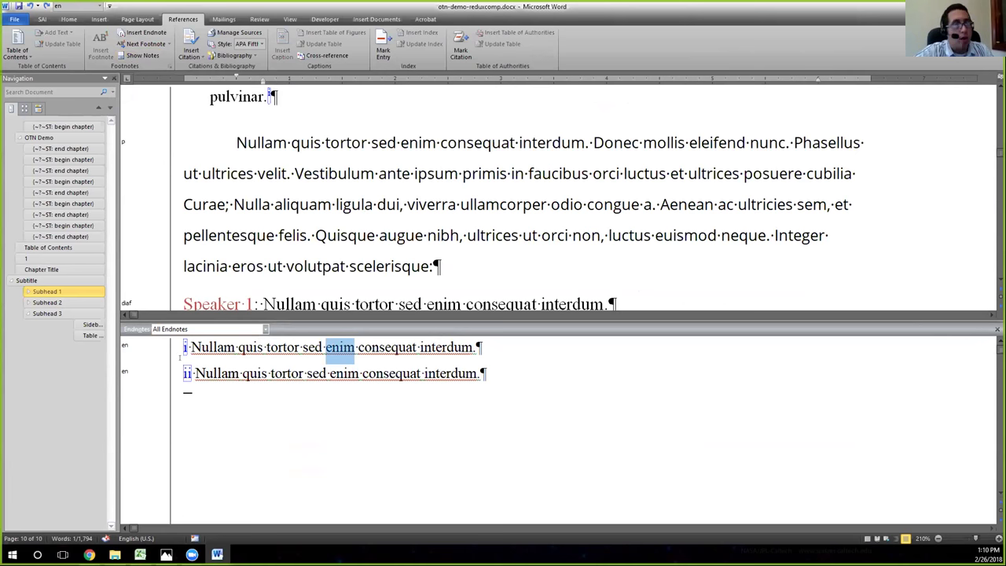
{"action": "left_click_drag", "start_coordinate": [439, 314], "coordinate": [439, 408]}
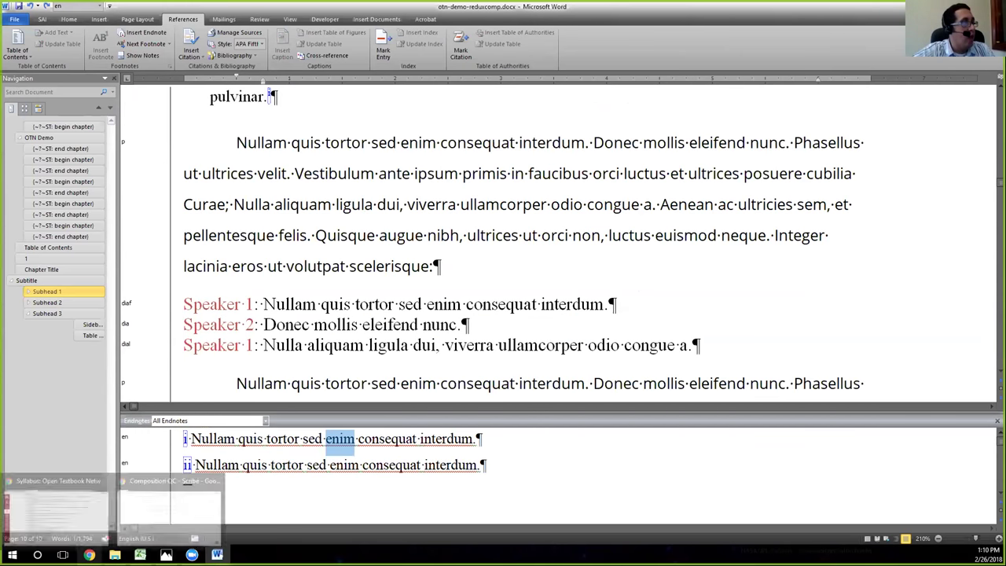
{"action": "left_click", "coordinate": [171, 514]}
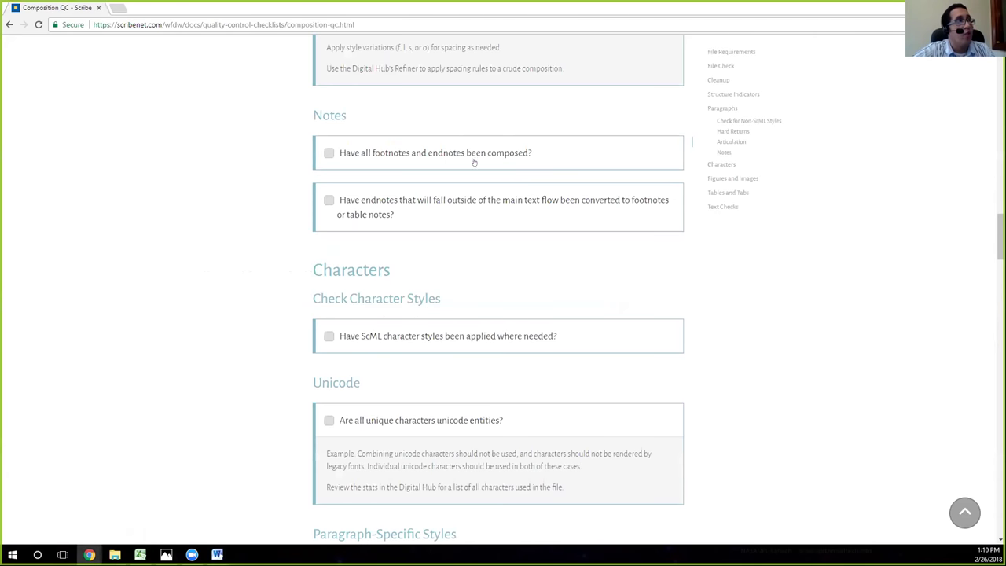
- Tick 'Have all footnotes and endnotes been composed?' and switch back to Word
{"action": "left_click", "coordinate": [326, 154]}
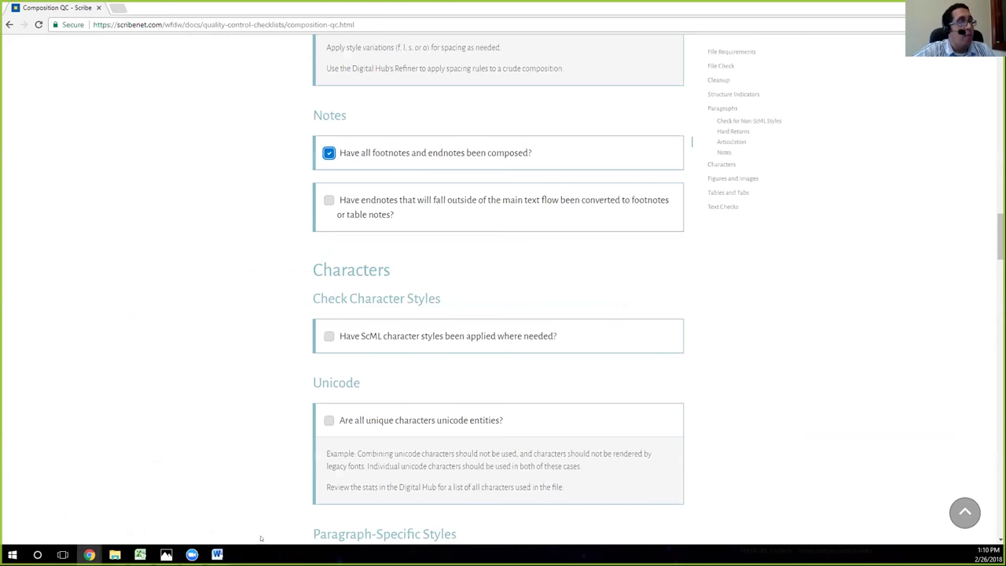
{"action": "mouse_move", "coordinate": [217, 554]}
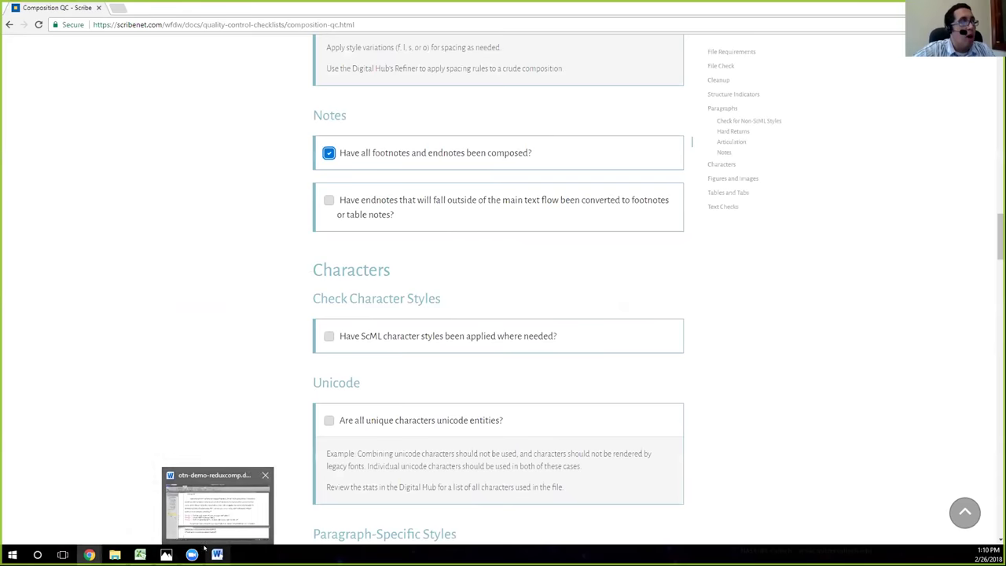
{"action": "left_click", "coordinate": [217, 503]}
- Scroll to Table 1.1 and start a new empty paragraph directly below it
{"action": "left_click", "coordinate": [589, 235]}
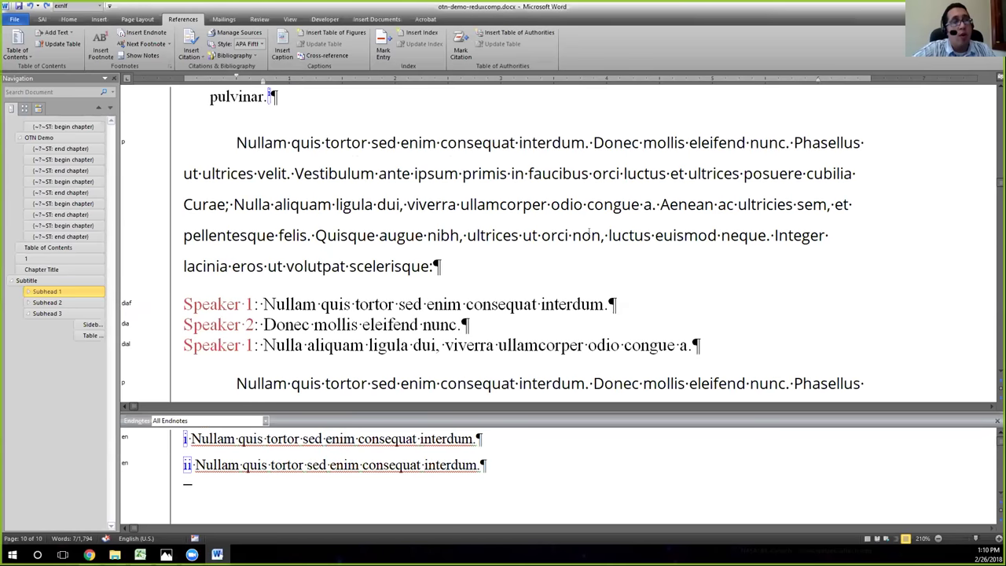
{"action": "scroll", "coordinate": [588, 235], "scroll_direction": "up", "scroll_amount": 3}
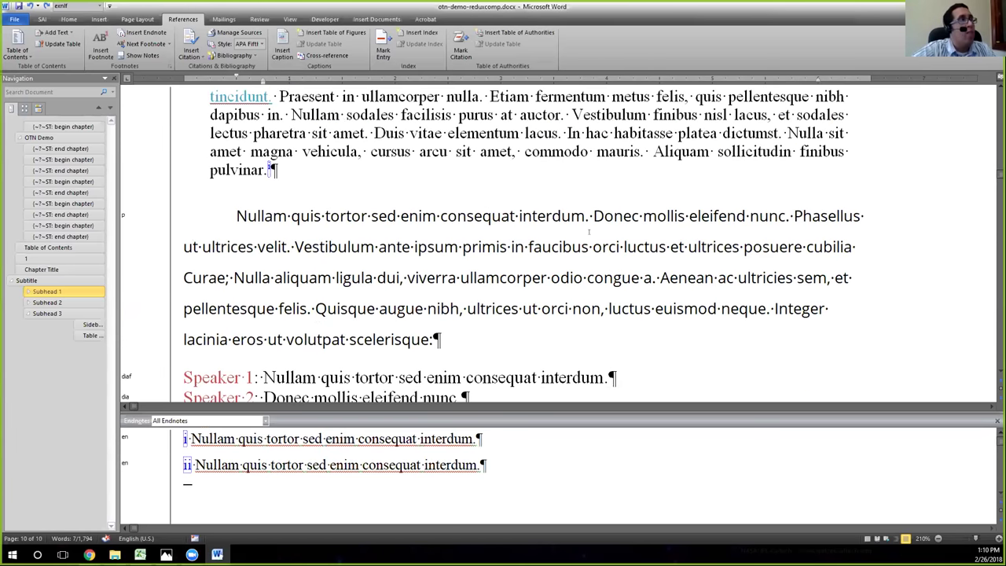
{"action": "scroll", "coordinate": [588, 235], "scroll_direction": "down", "scroll_amount": 15}
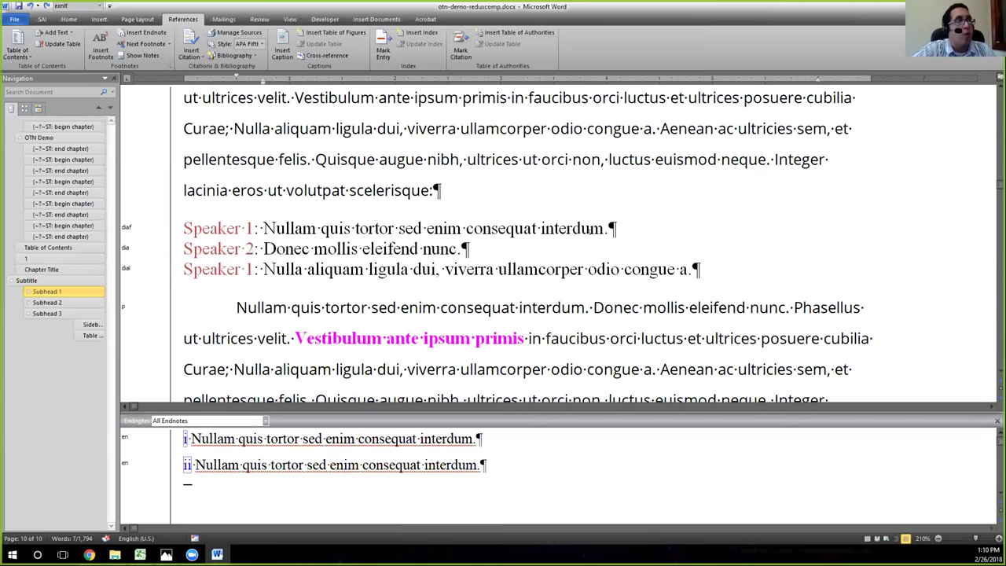
{"action": "scroll", "coordinate": [591, 243], "scroll_direction": "down", "scroll_amount": 15}
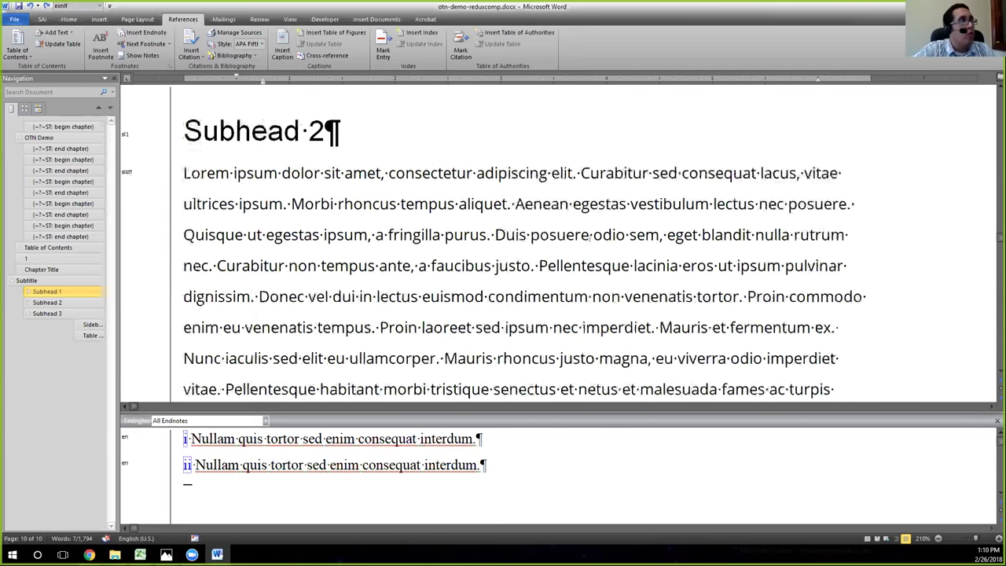
{"action": "scroll", "coordinate": [859, 203], "scroll_direction": "down", "scroll_amount": 6}
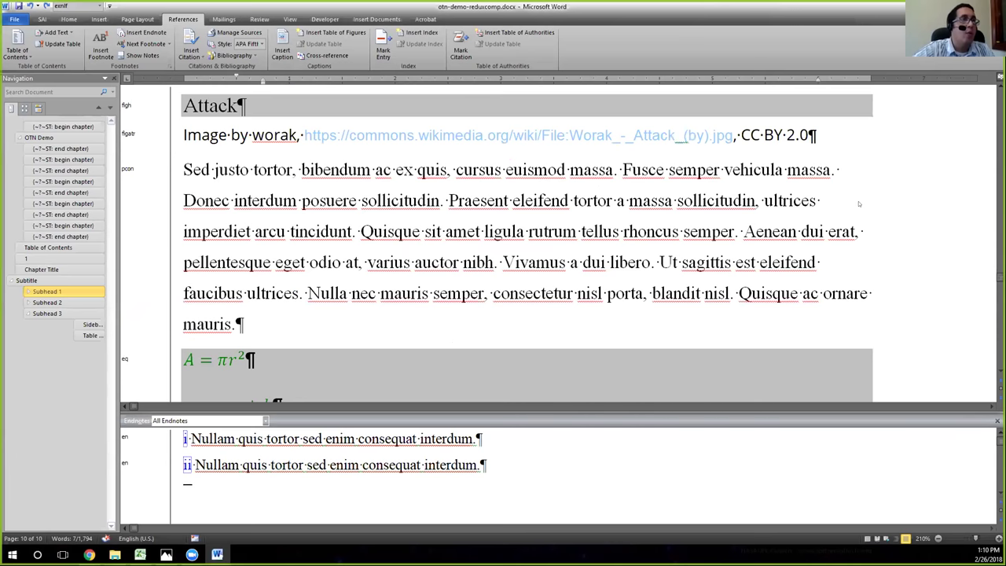
{"action": "scroll", "coordinate": [947, 338], "scroll_direction": "down", "scroll_amount": 15}
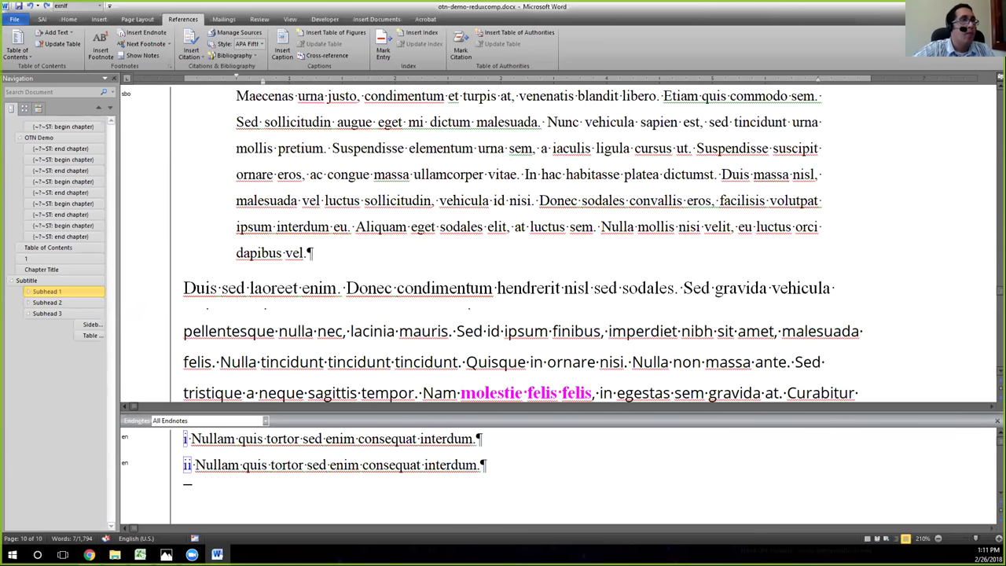
{"action": "key", "text": "Left"}
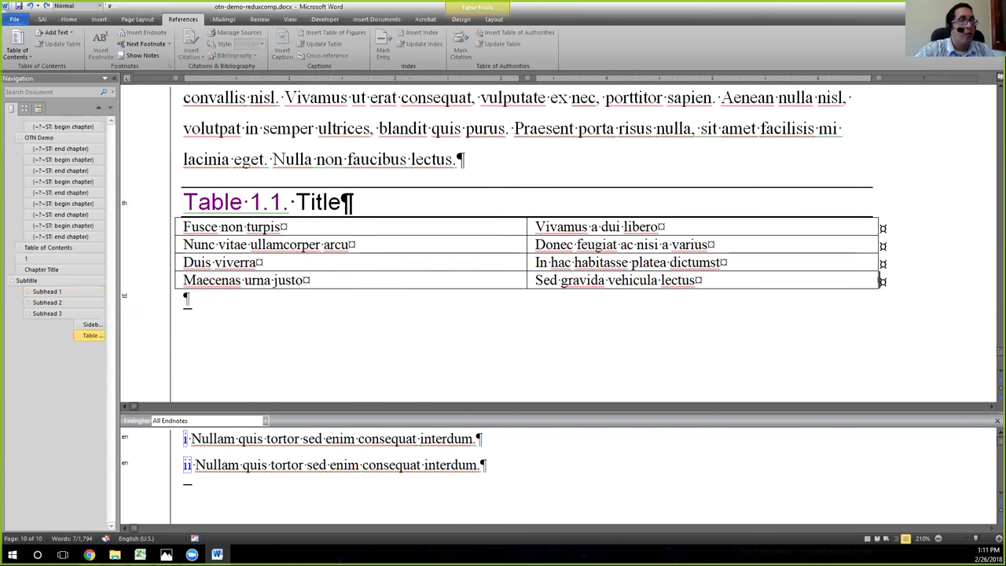
{"action": "key", "text": "Return"}
{"action": "key", "text": "ctrl+z"}
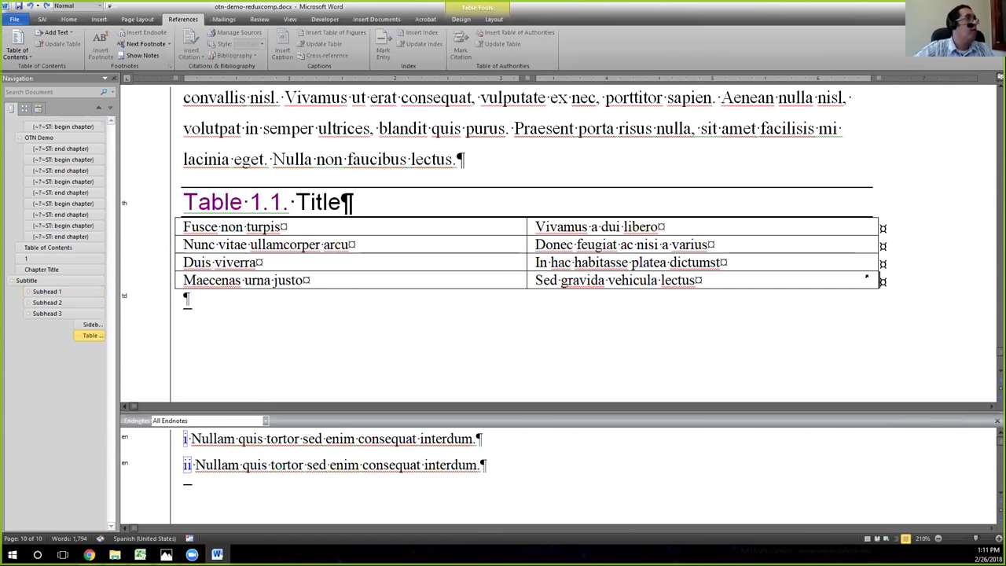
{"action": "key", "text": "Right"}
{"action": "key", "text": "Return"}
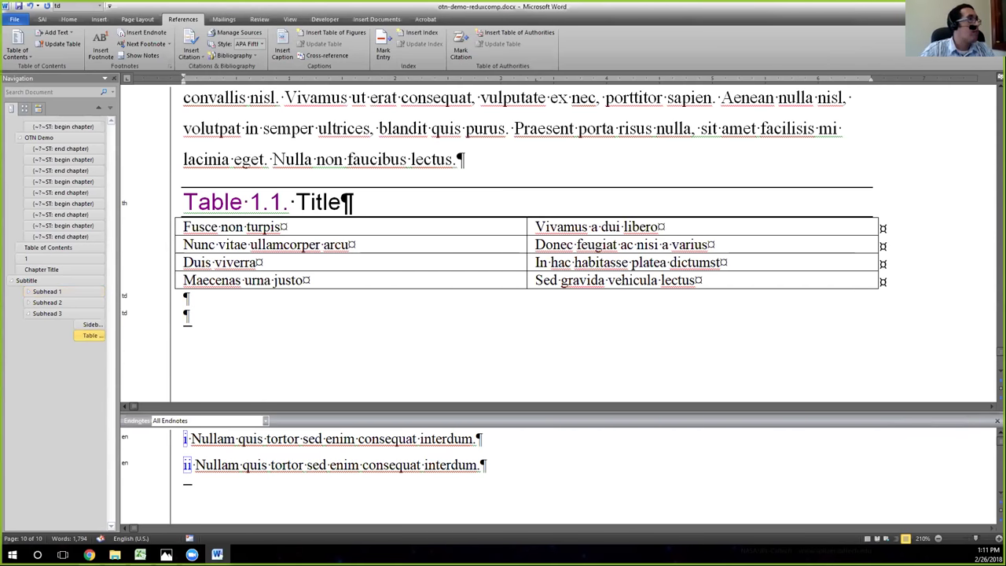
- Type 'This is a table note' and give it the tn style
{"action": "type", "text": "This"}
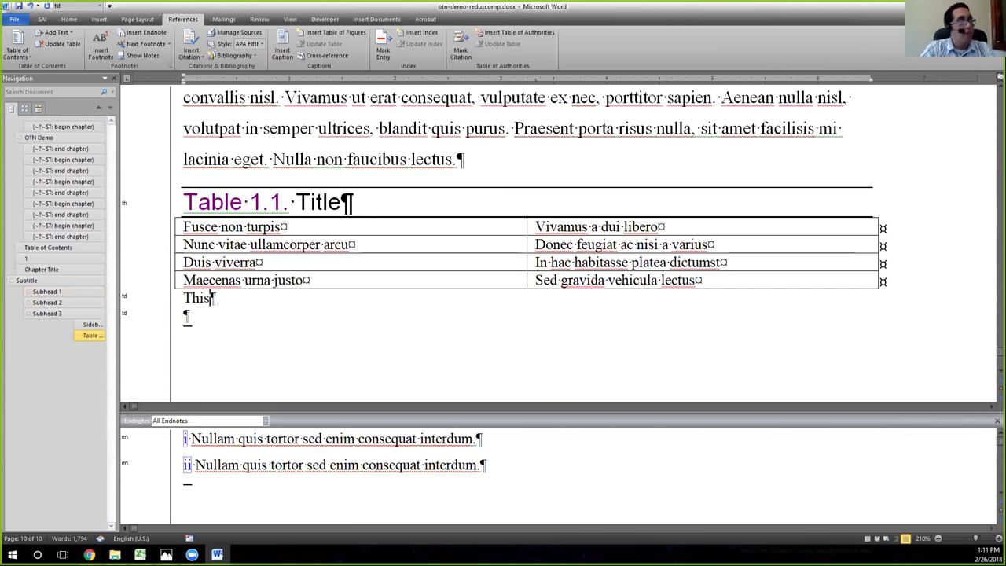
{"action": "type", "text": " is a table note"}
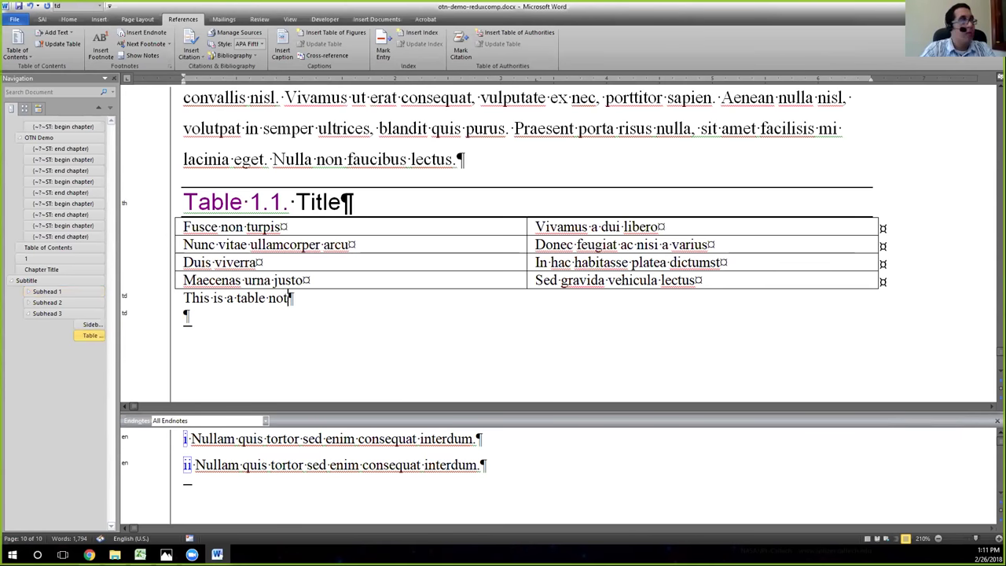
{"action": "double_click", "coordinate": [124, 296]}
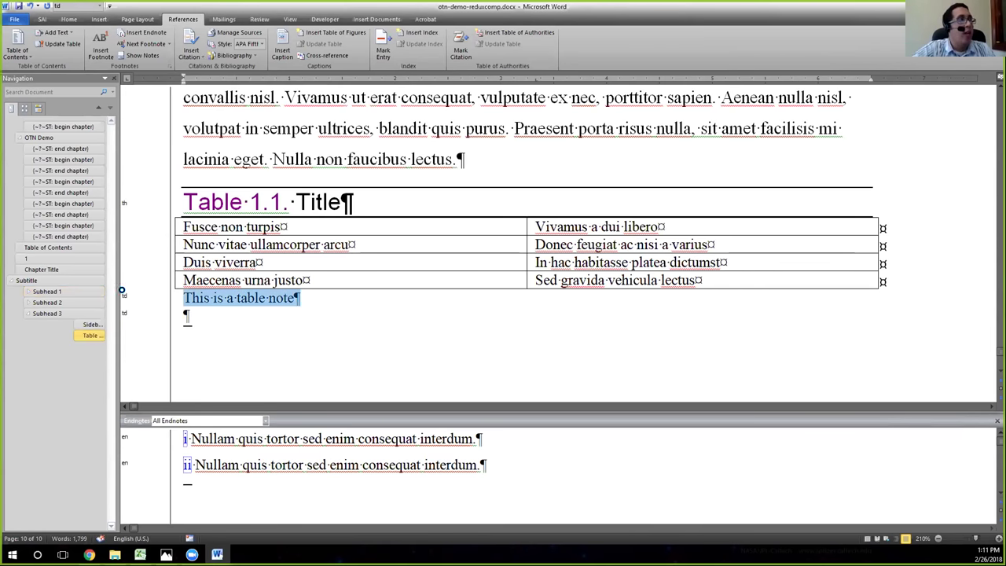
{"action": "type", "text": "tn"}
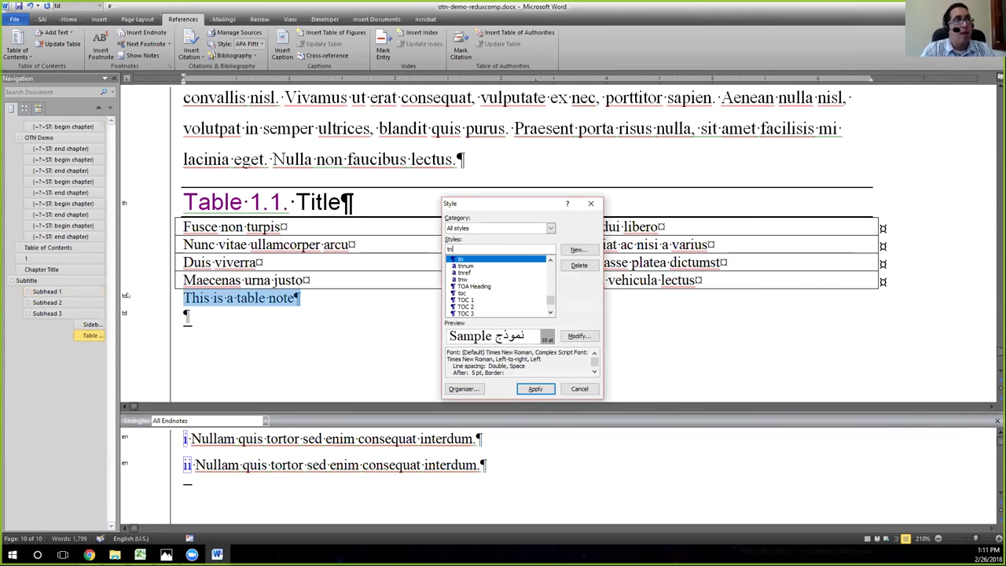
{"action": "key", "text": "Return"}
{"action": "left_click", "coordinate": [256, 301]}
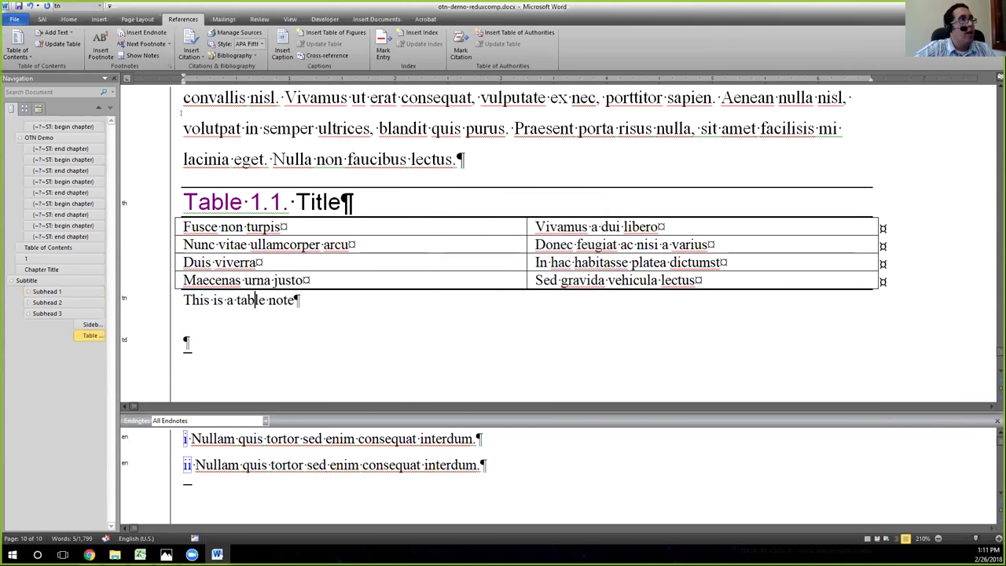
{"action": "left_click", "coordinate": [42, 19]}
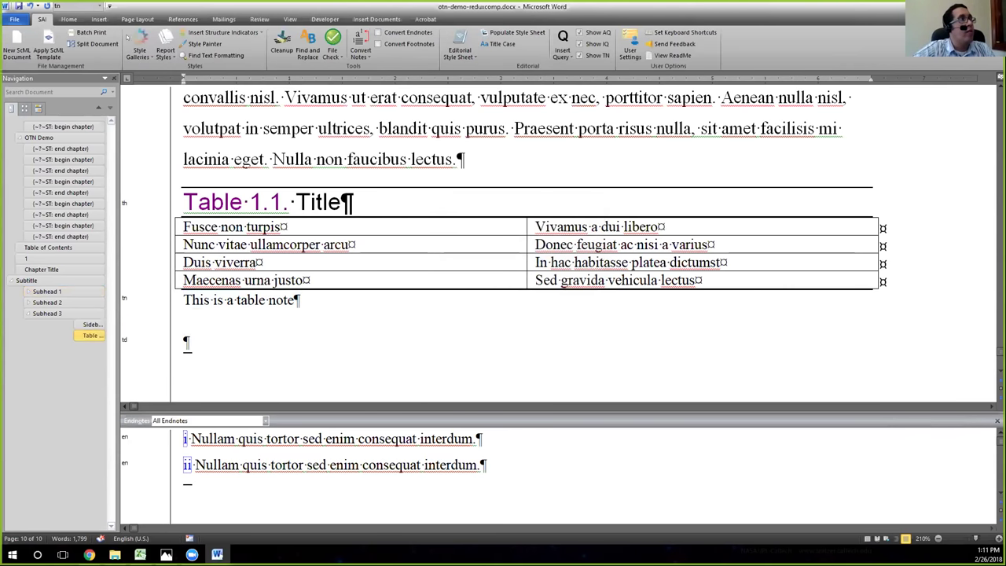
{"action": "left_click", "coordinate": [312, 306]}
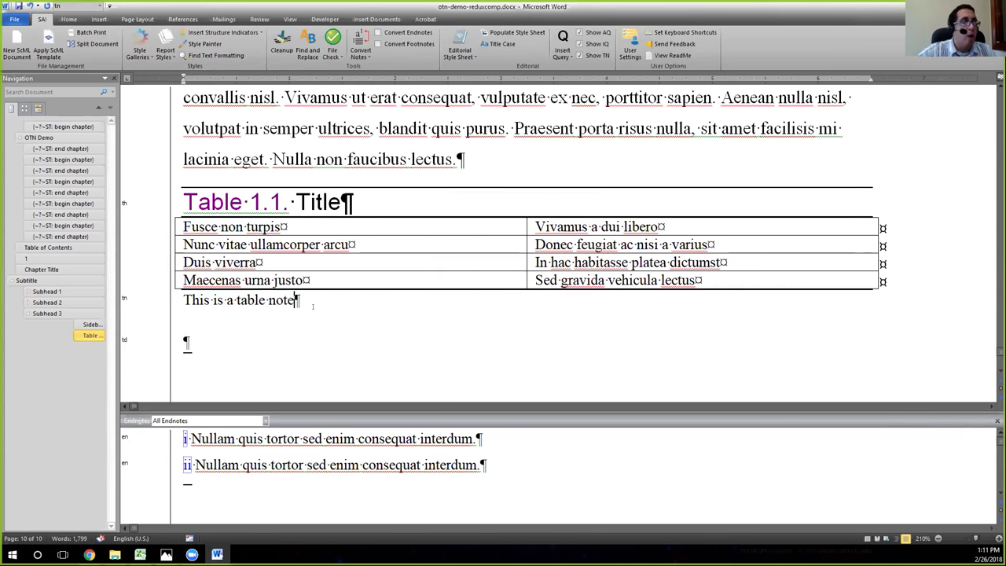
{"action": "mouse_move", "coordinate": [89, 555]}
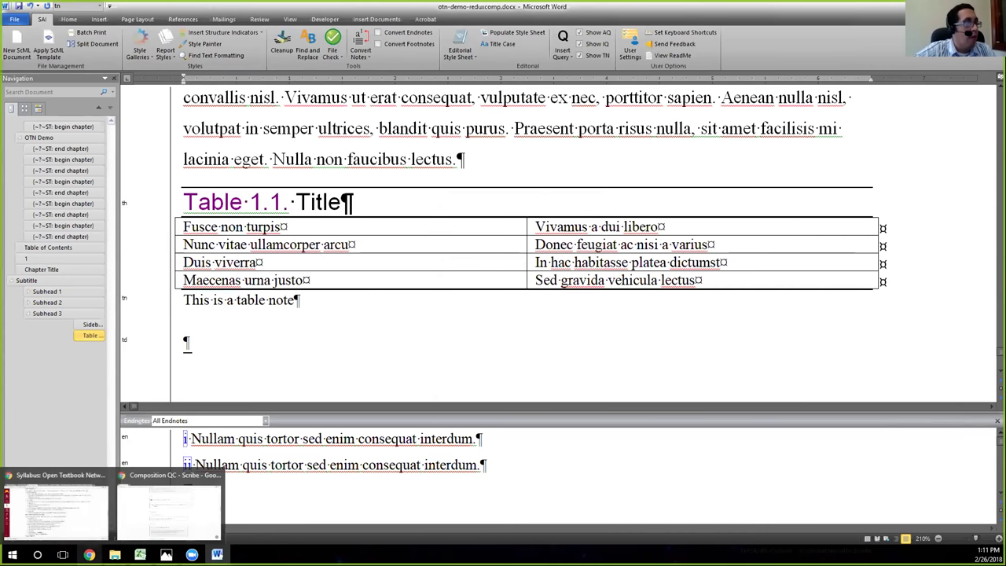
{"action": "left_click", "coordinate": [153, 519]}
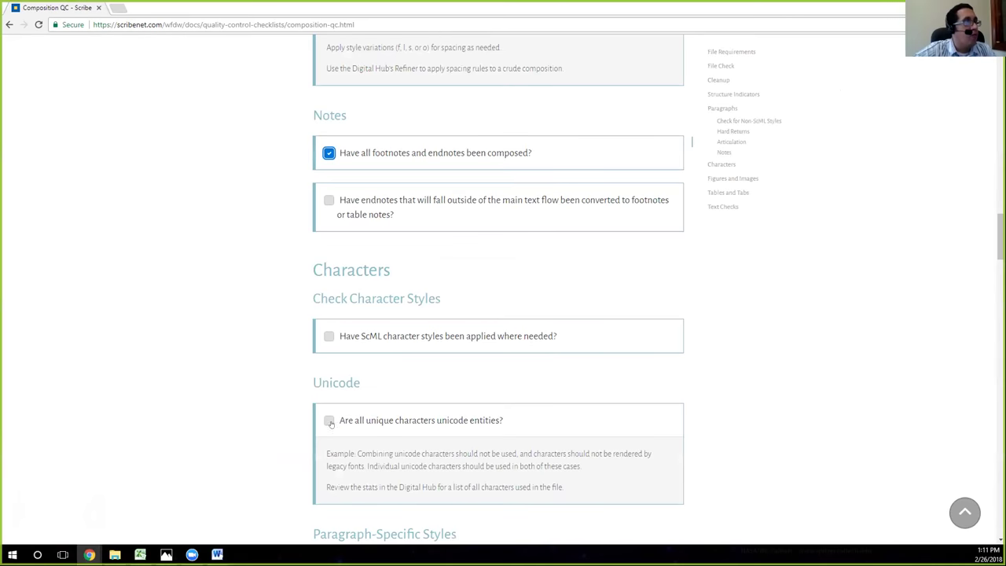